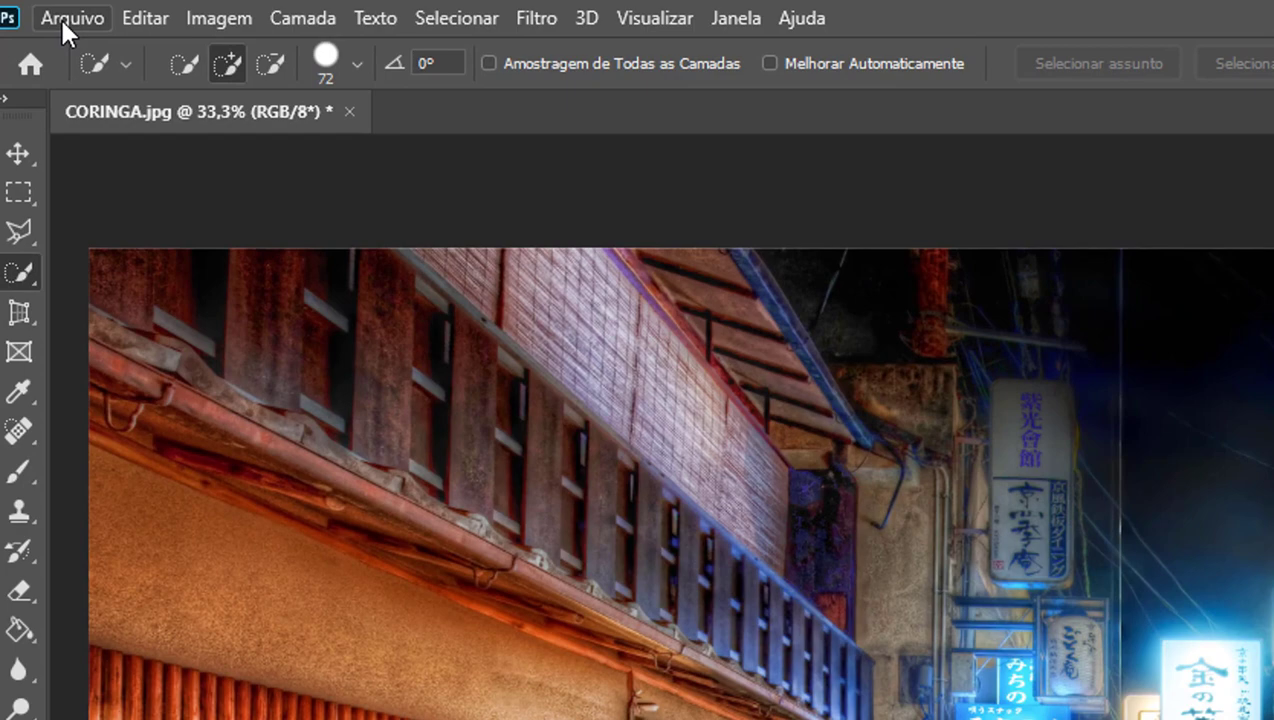
Open CORINGA1 from F:\arte3d and accept the color profile mismatch dialog
left_click(66, 20)
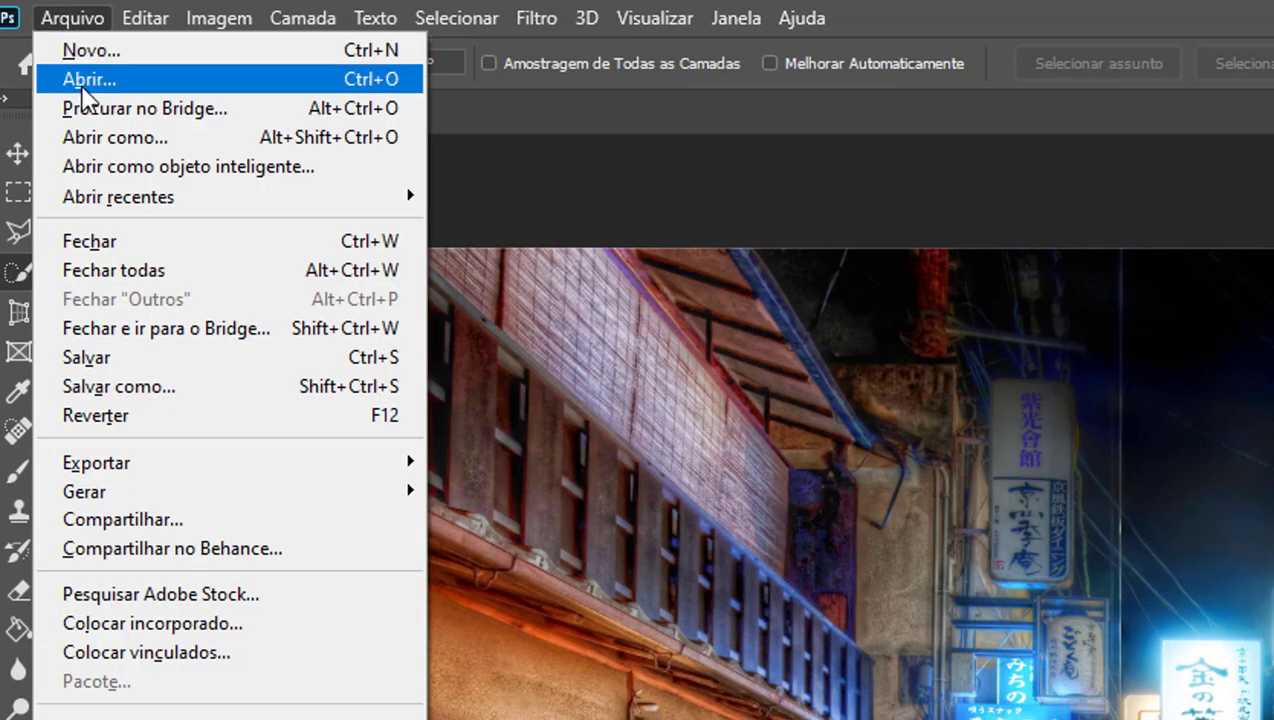
left_click(92, 80)
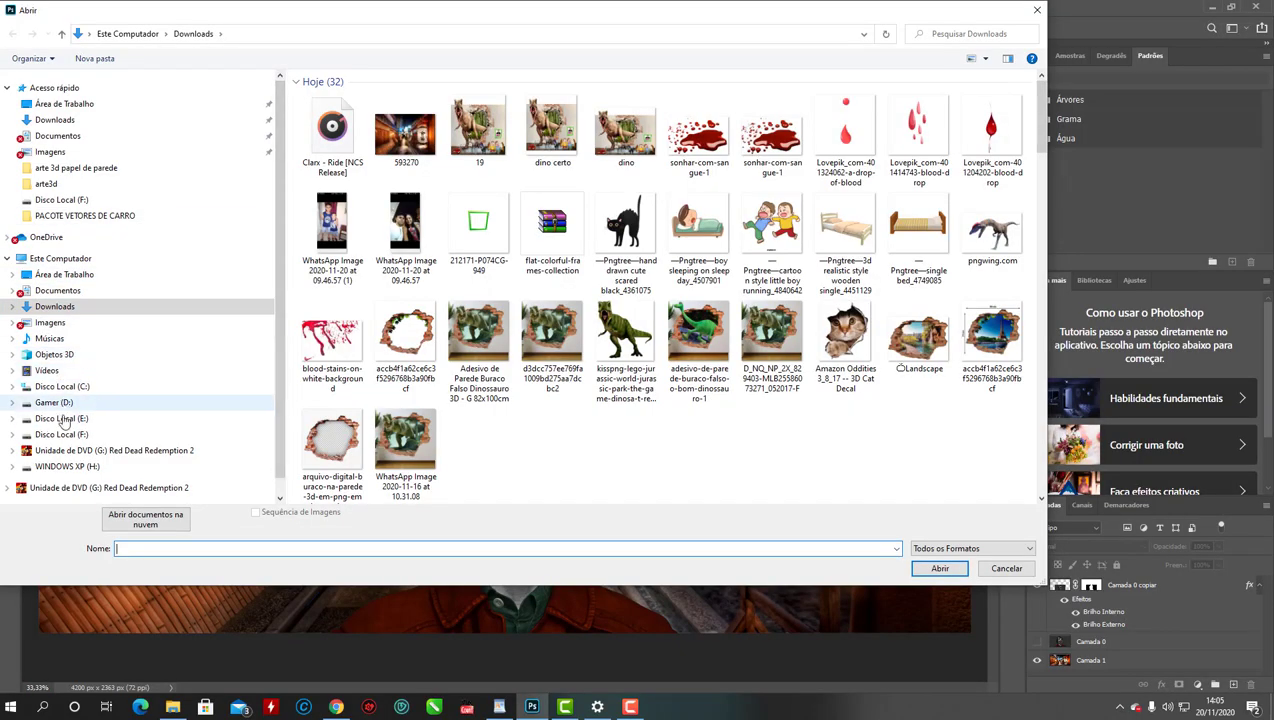
left_click(60, 421)
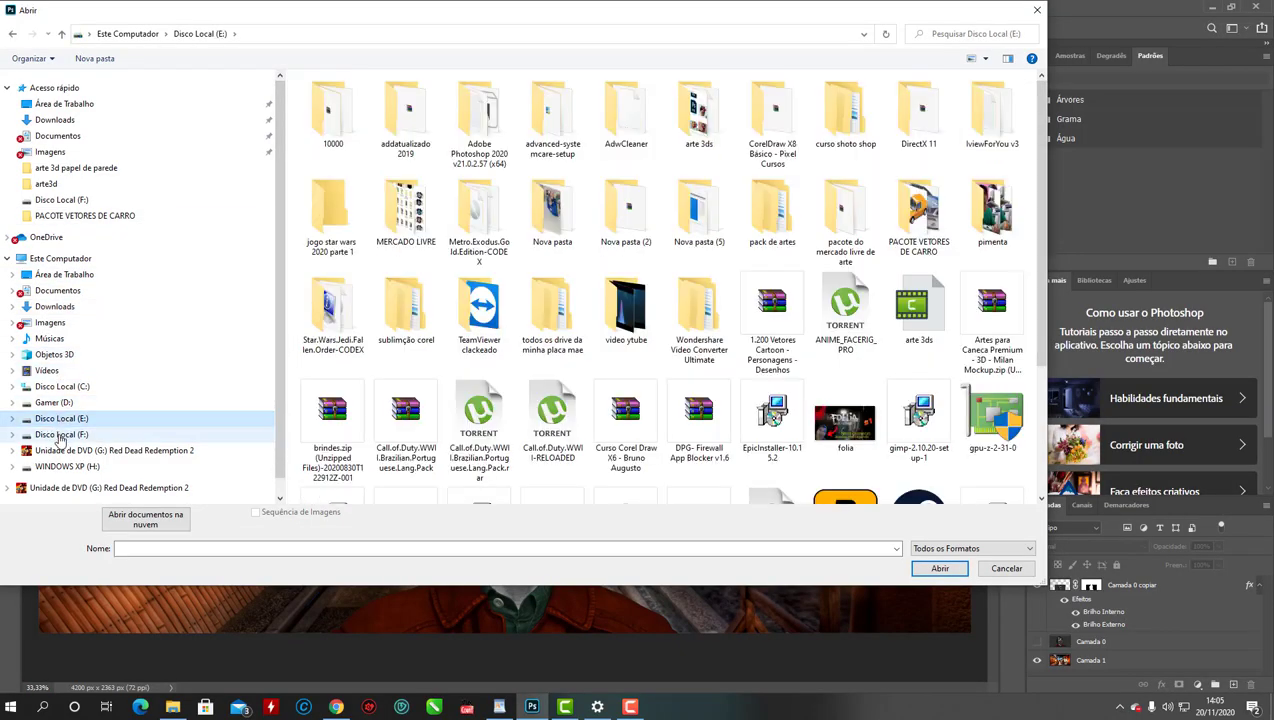
left_click(61, 435)
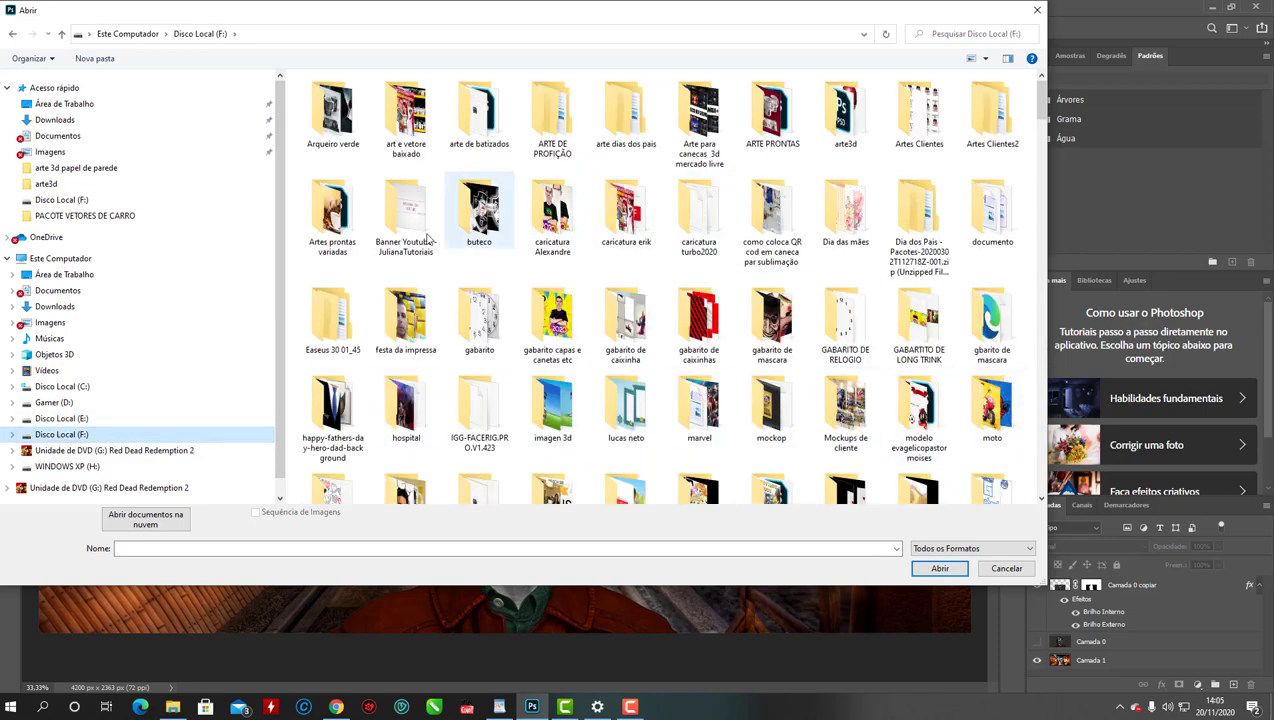
left_click(844, 133)
double_click(844, 133)
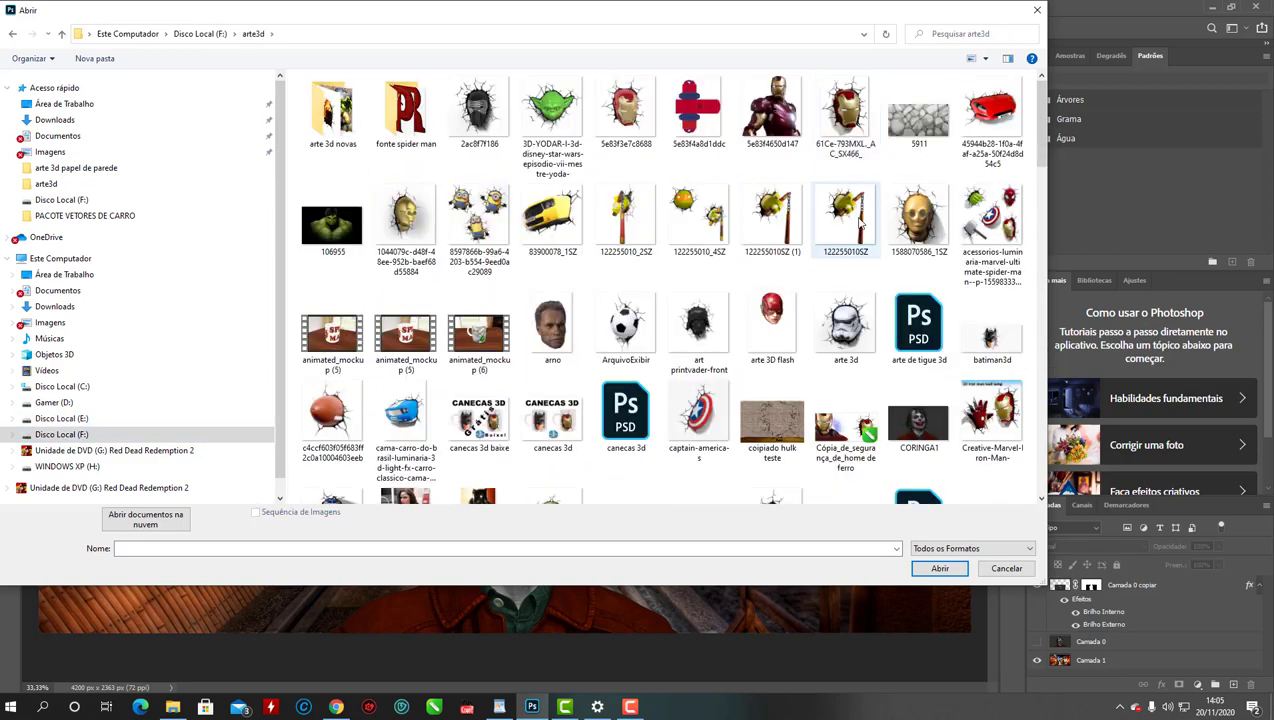
left_click(919, 428)
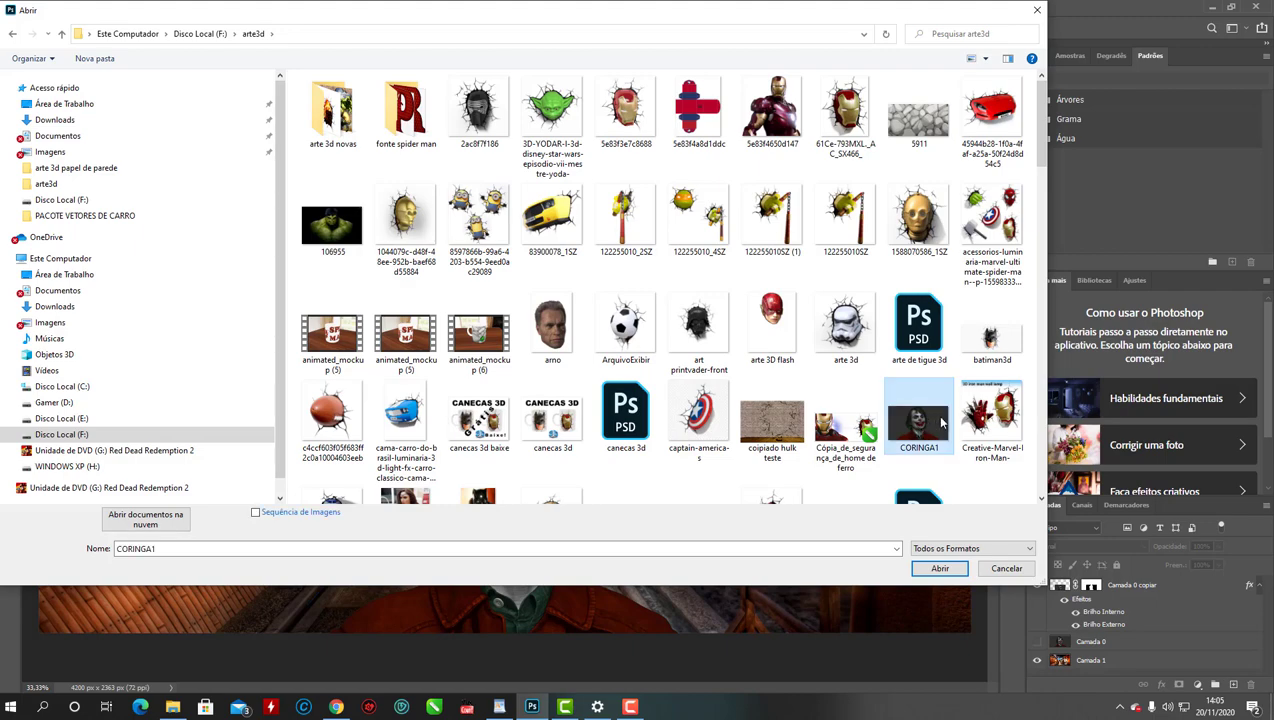
left_click(940, 568)
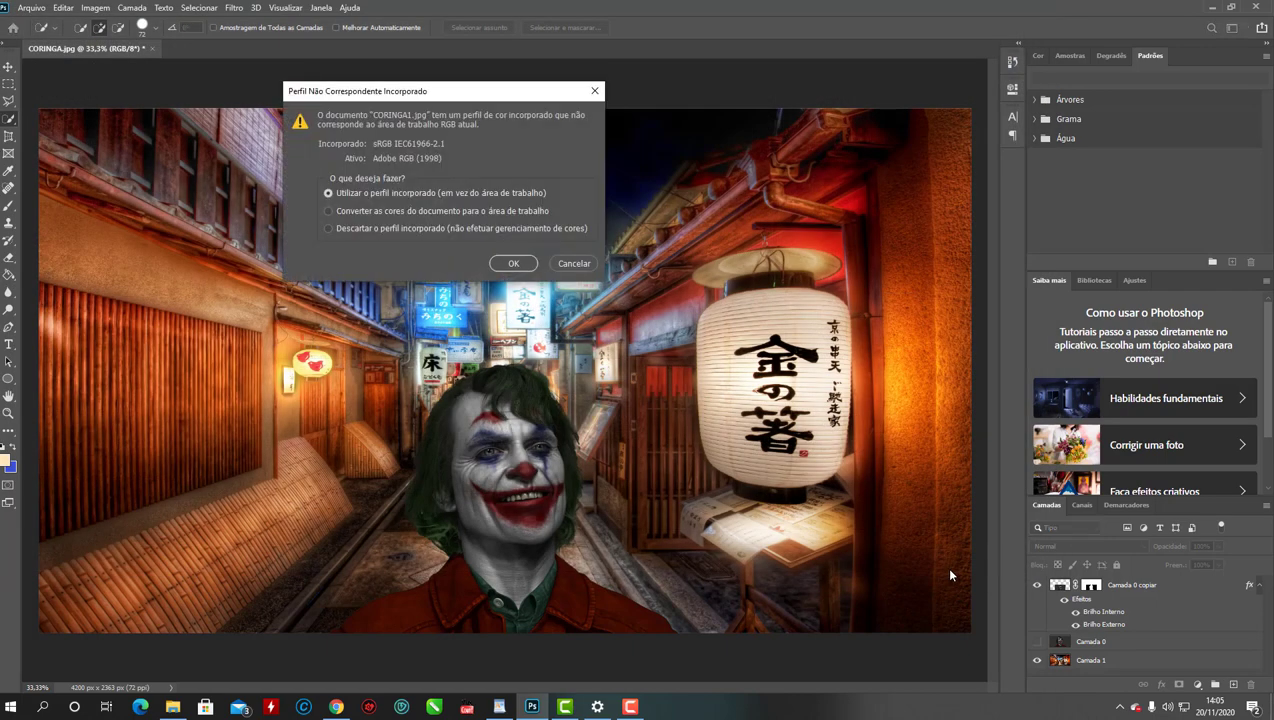
left_click(511, 264)
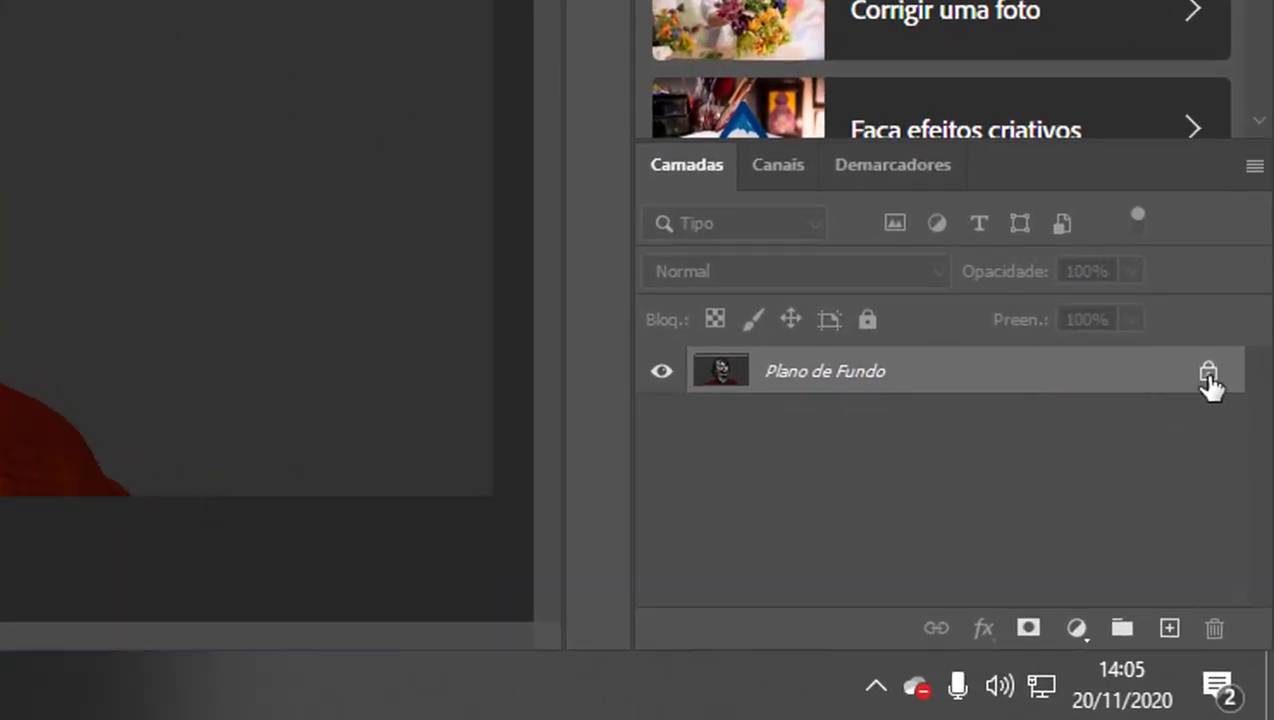
Unlock the Joker background, open 593270 from Downloads, and unlock its background as Camada 0
left_click(1207, 376)
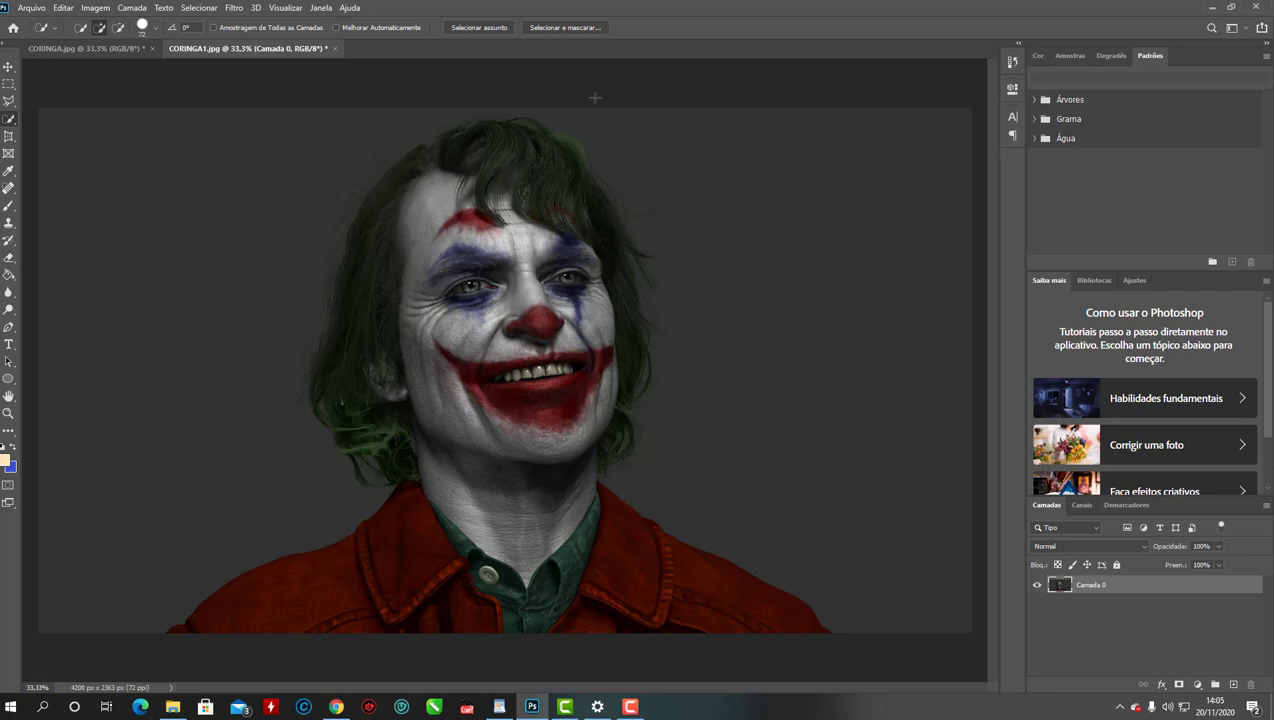
left_click(32, 10)
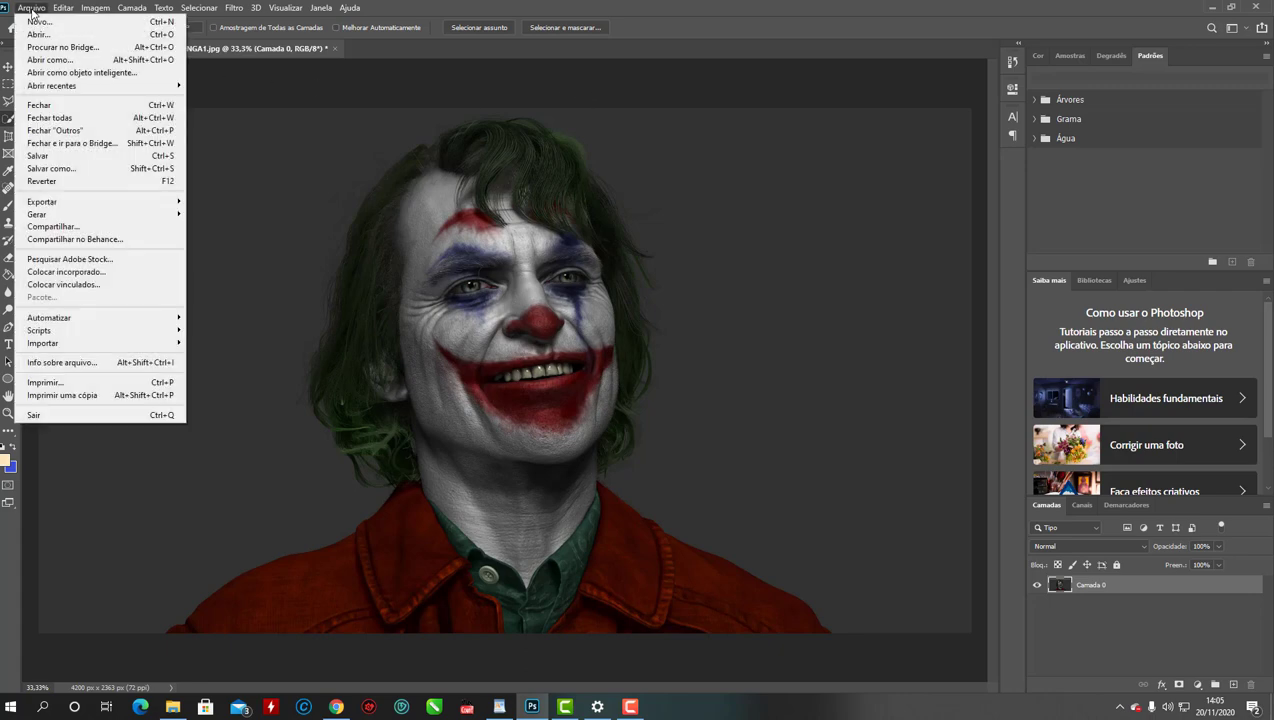
left_click(37, 34)
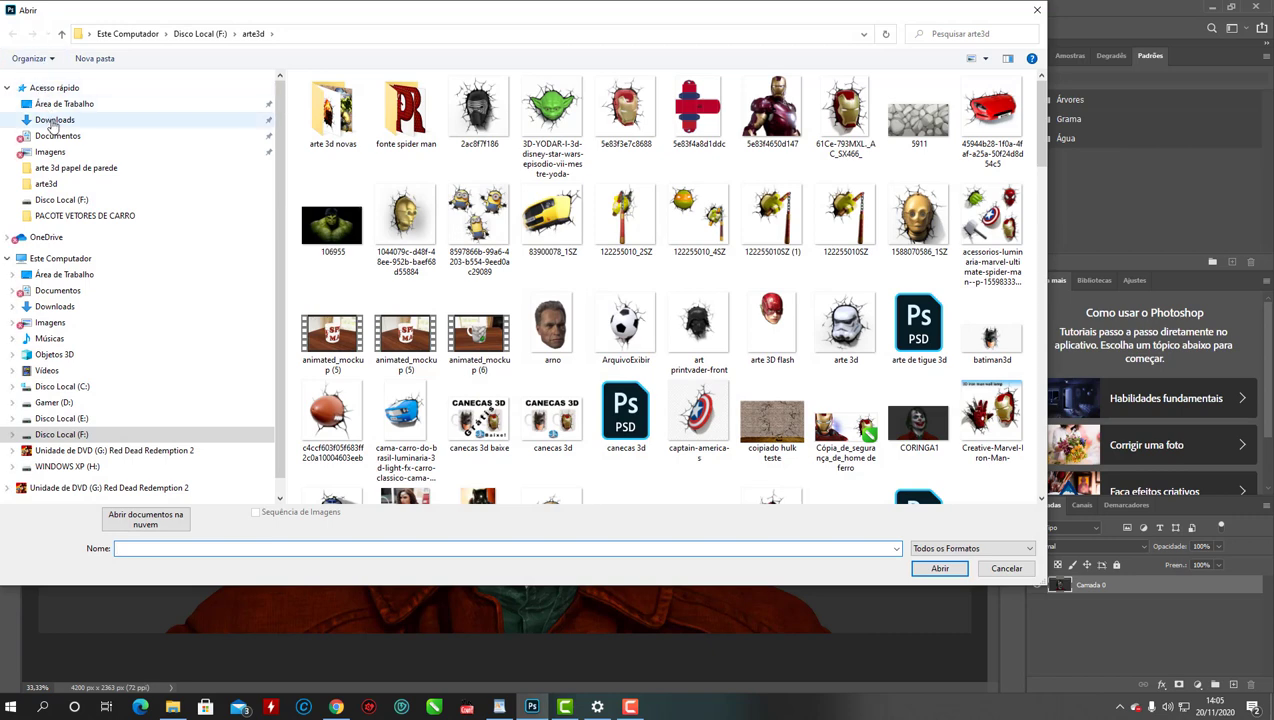
left_click(52, 120)
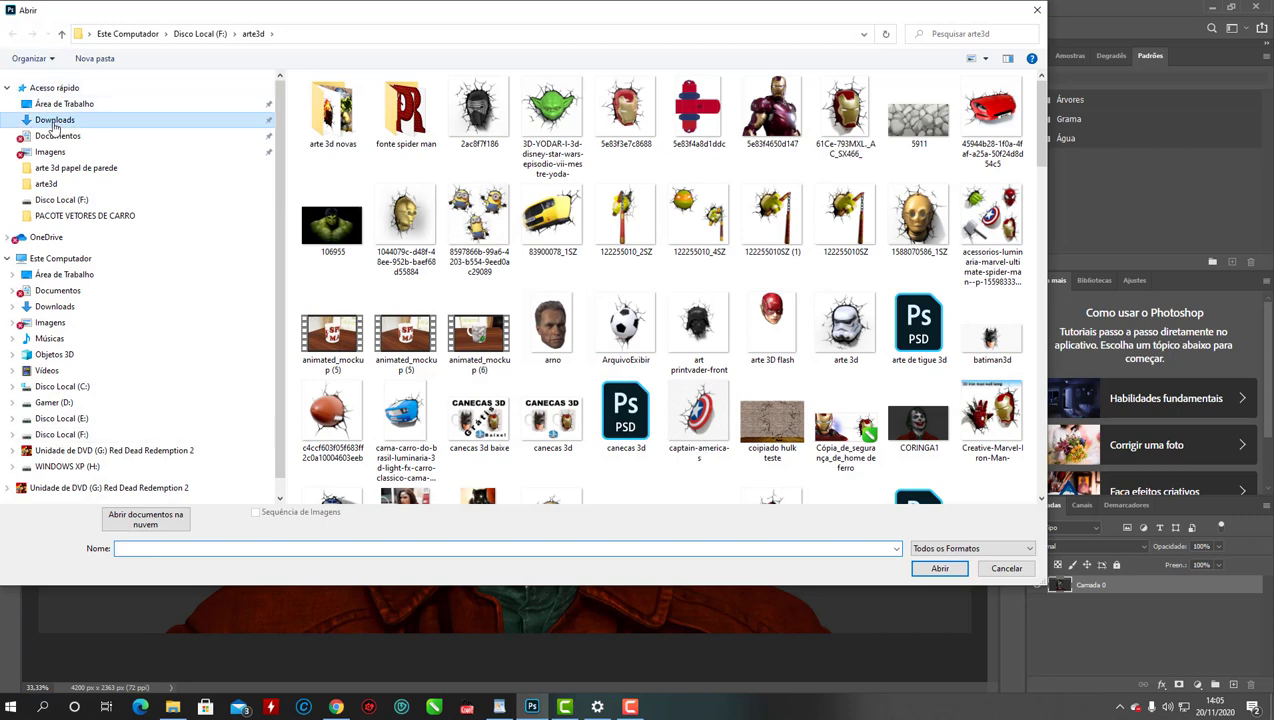
left_click(405, 135)
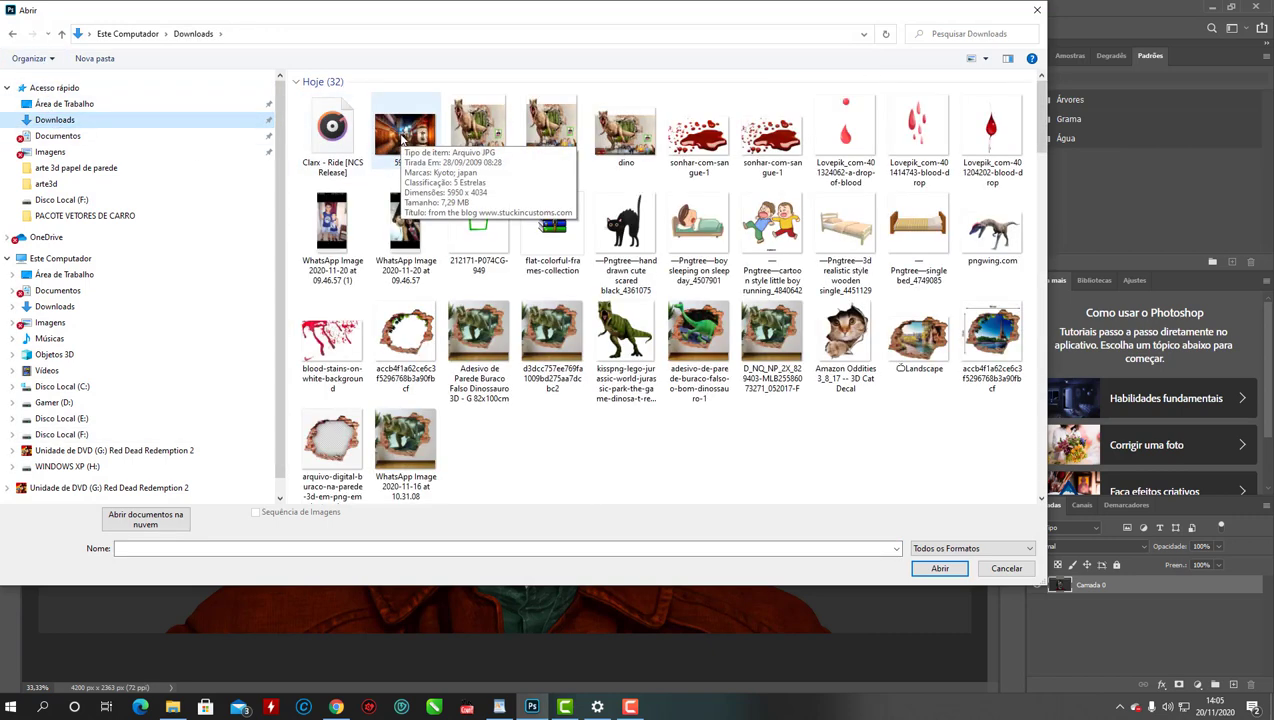
left_click(938, 568)
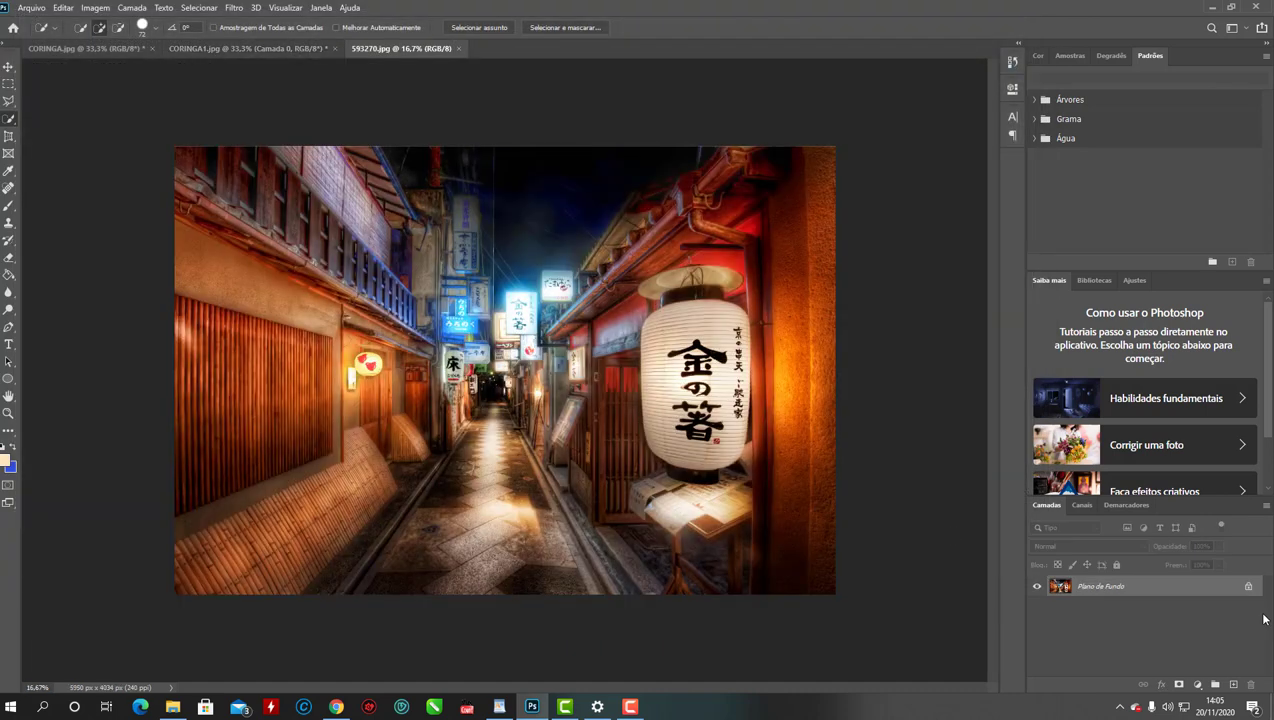
left_click(1247, 587)
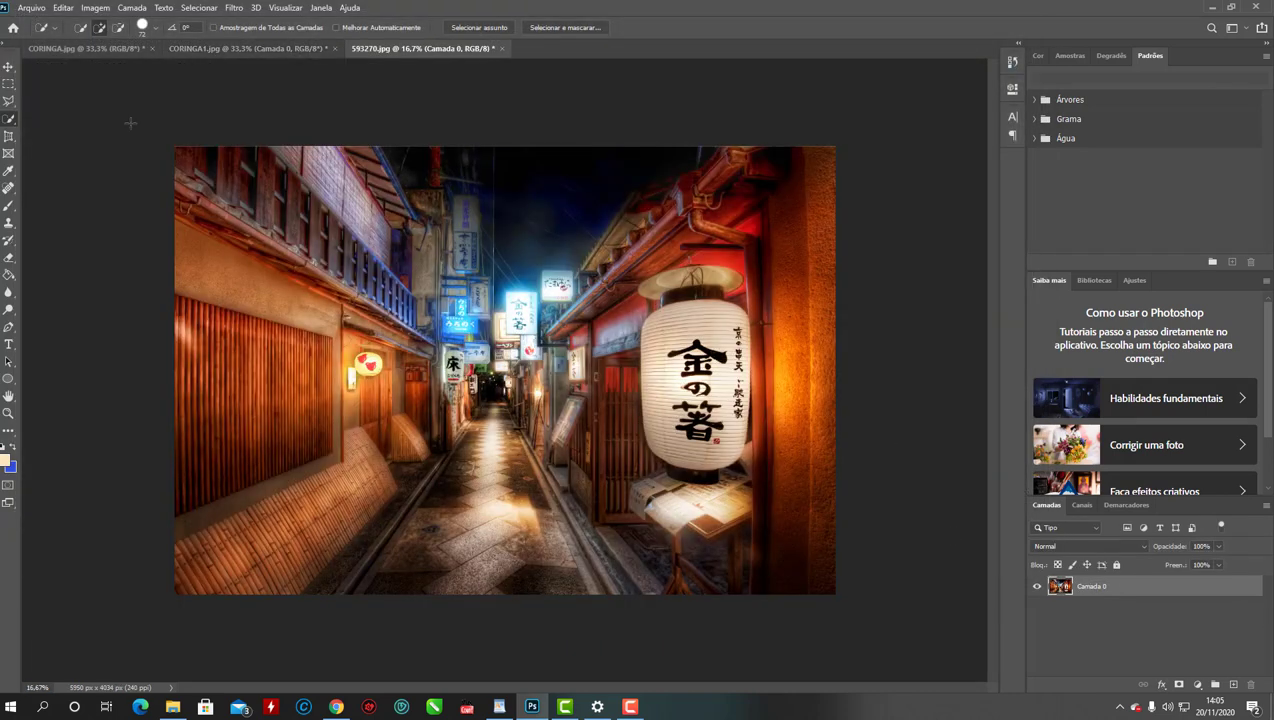
left_click(9, 67)
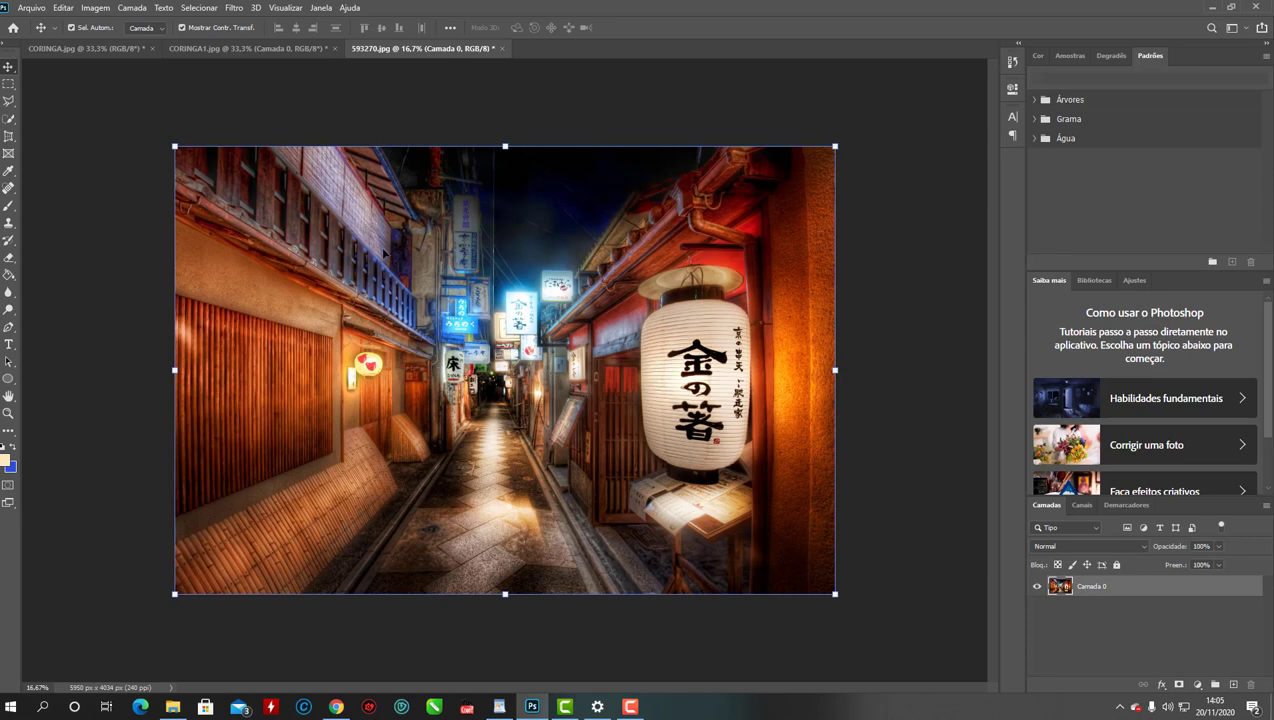
Copy the whole alley photo and paste it into CORINGA1 as Camada 1, converting its colors
left_click_drag(395, 225, 372, 249)
key("ctrl+c")
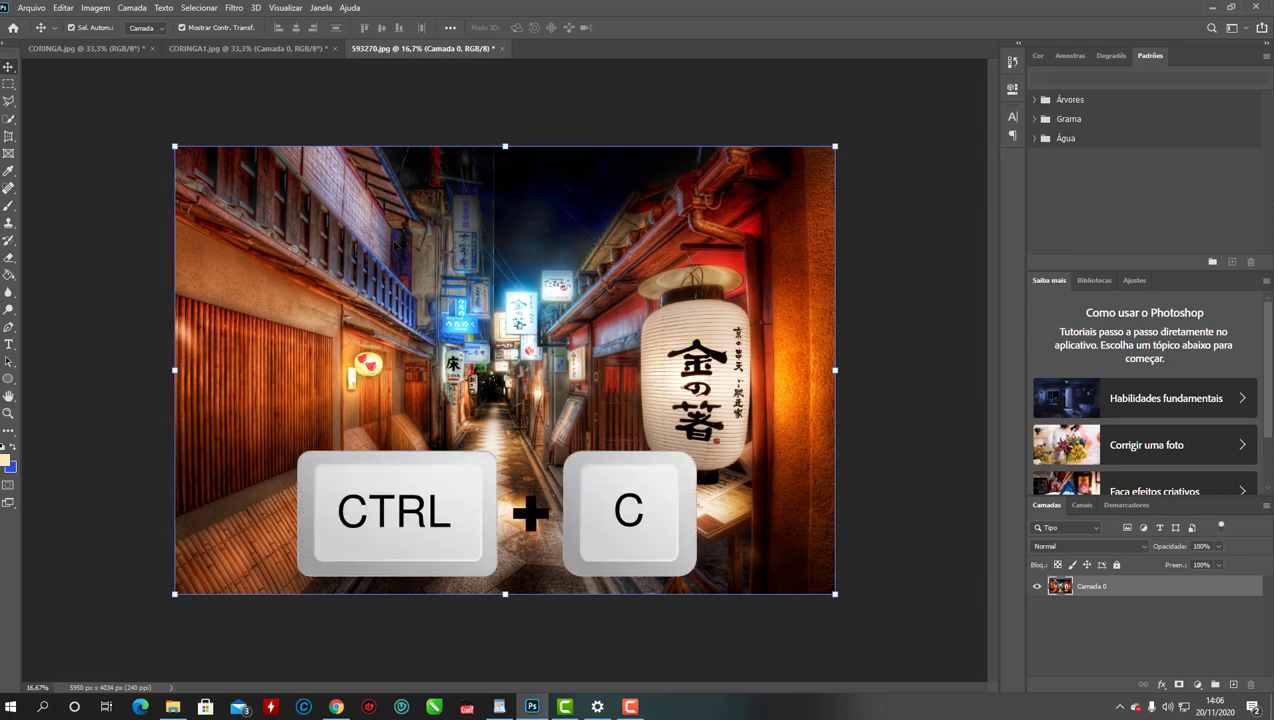
left_click(257, 50)
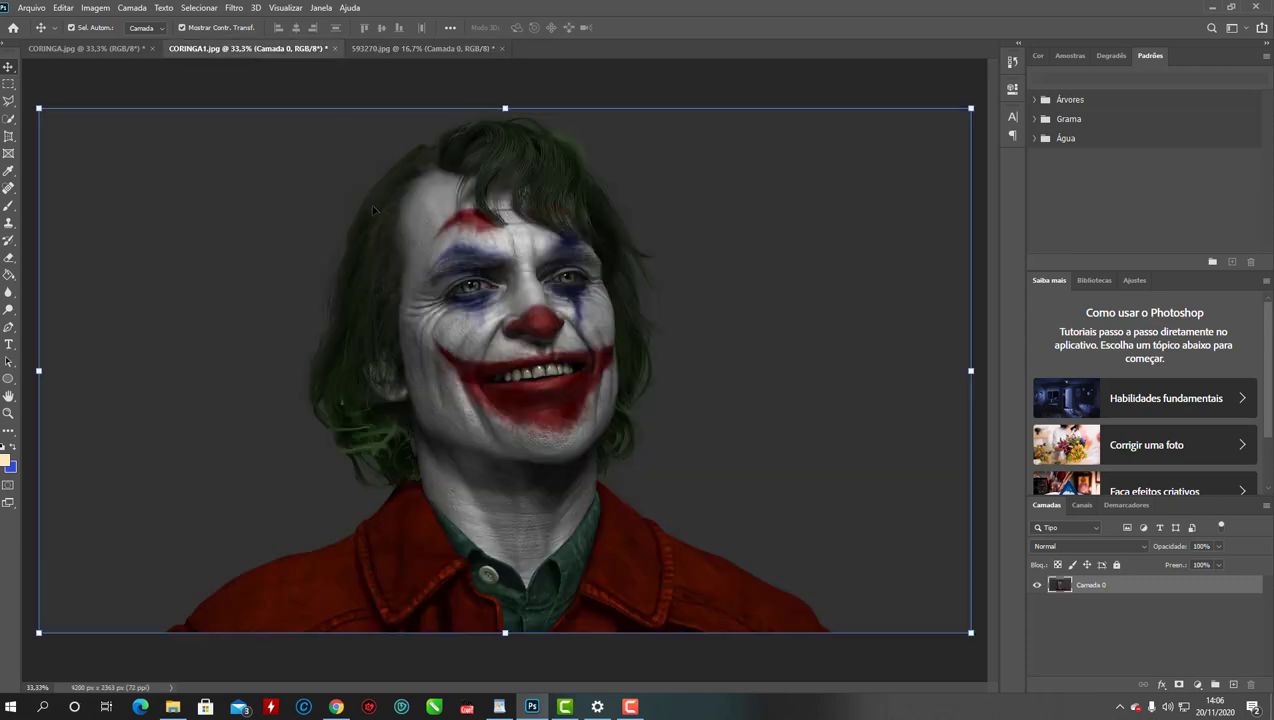
key("ctrl")
key("ctrl+v")
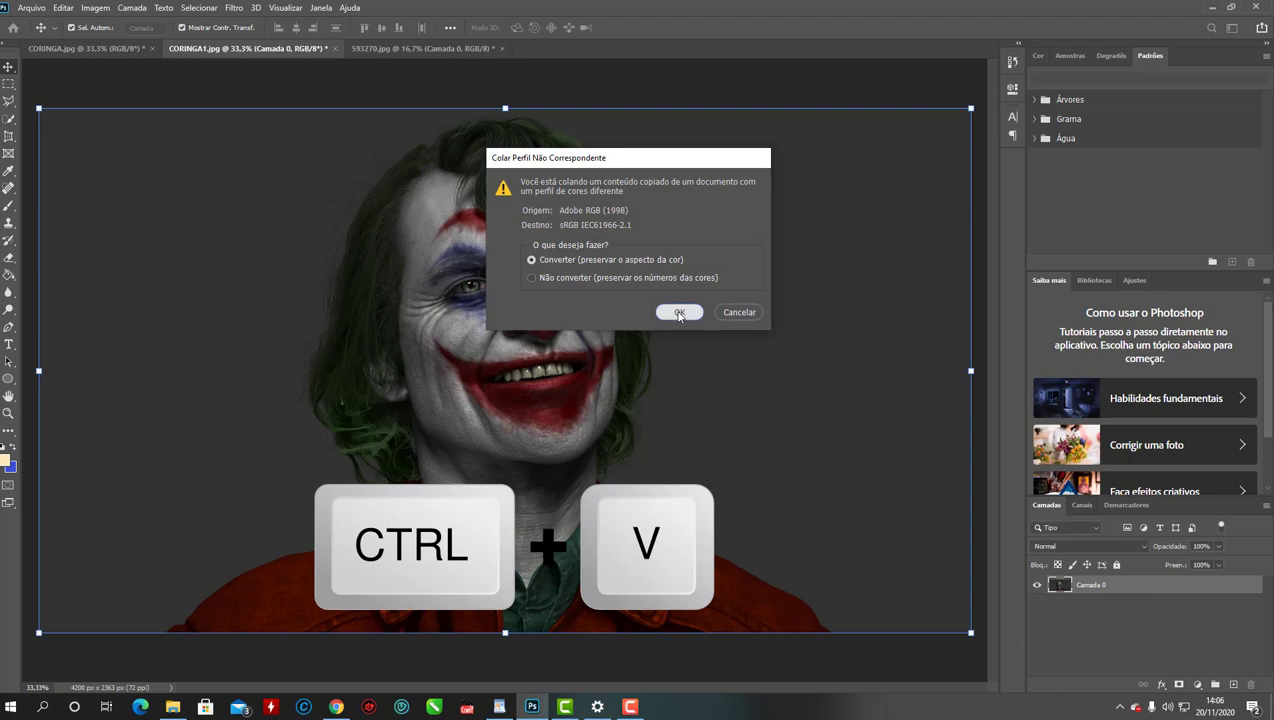
left_click(680, 313)
left_click(680, 289)
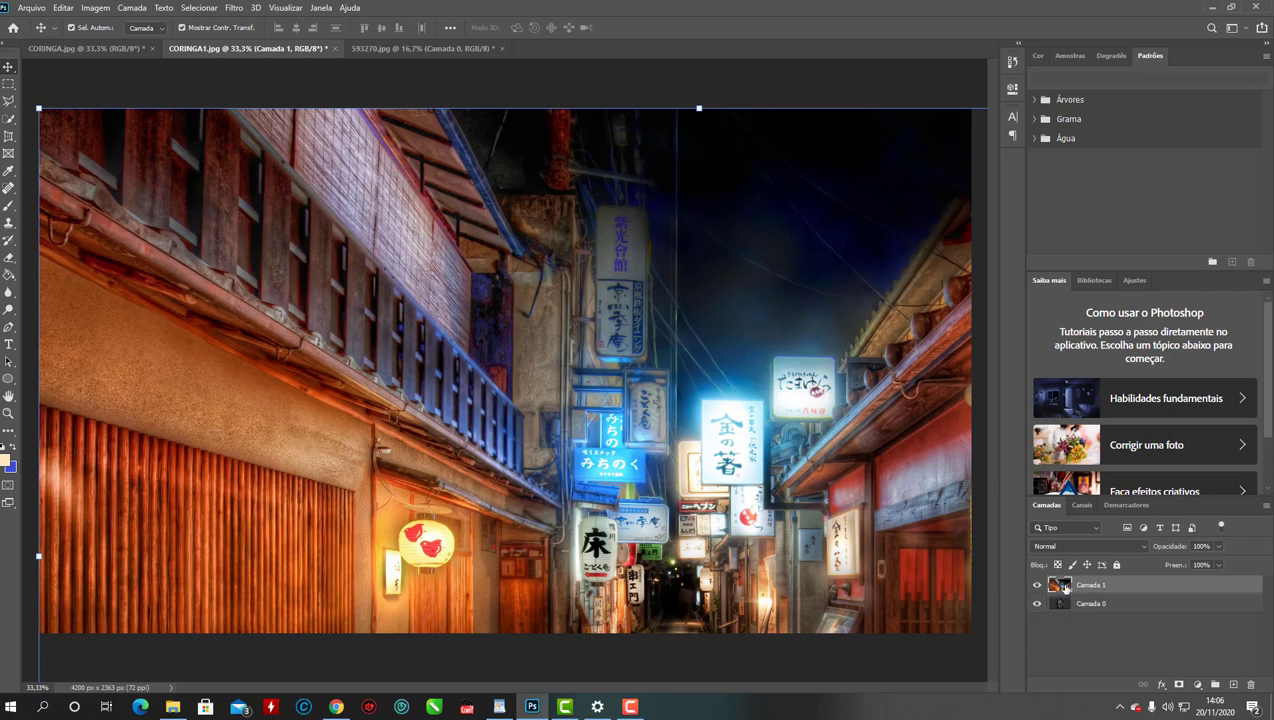
Drag Camada 1 beneath Camada 0 in the Layers panel, then check both layers and deselect
left_click_drag(1064, 588, 1062, 612)
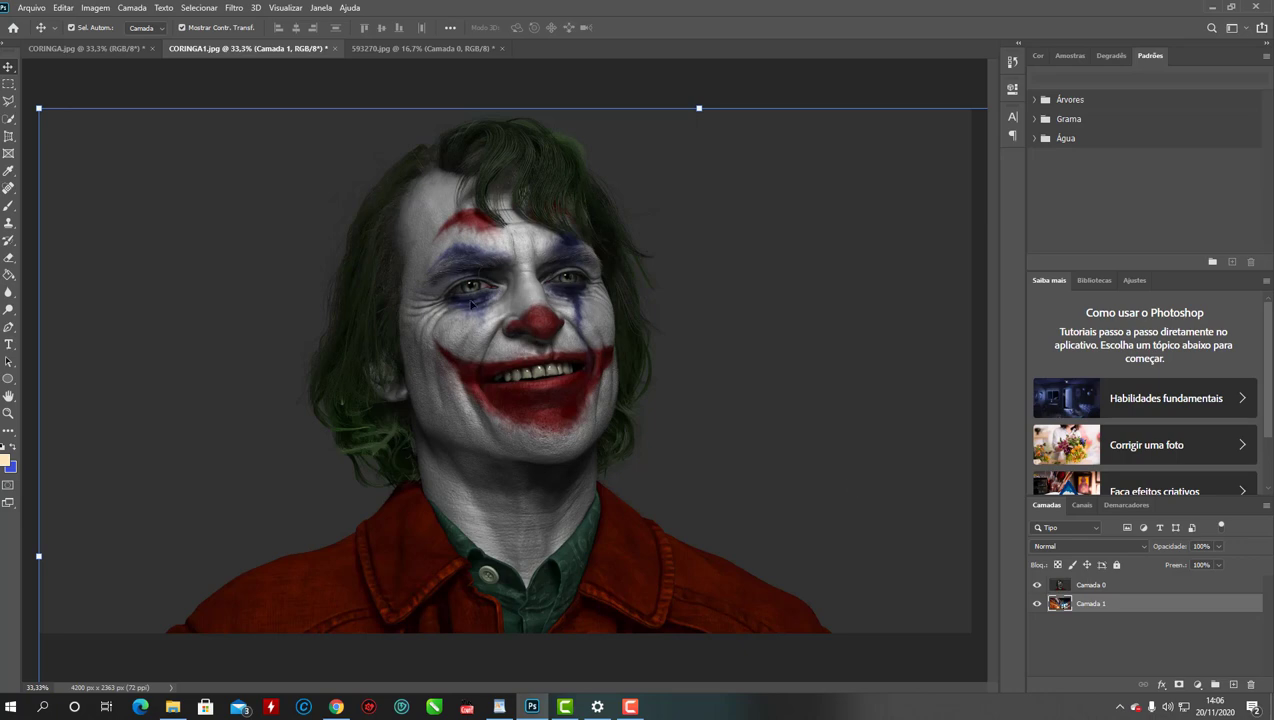
left_click(1066, 585)
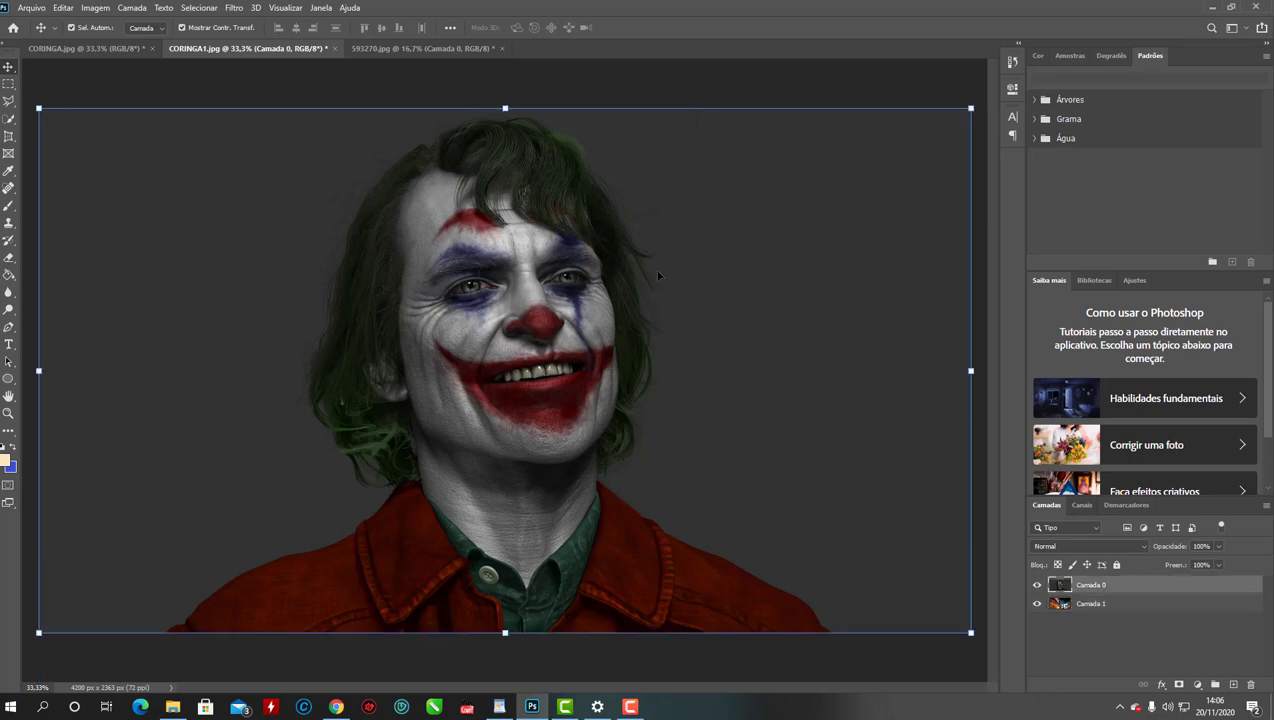
left_click(1105, 605)
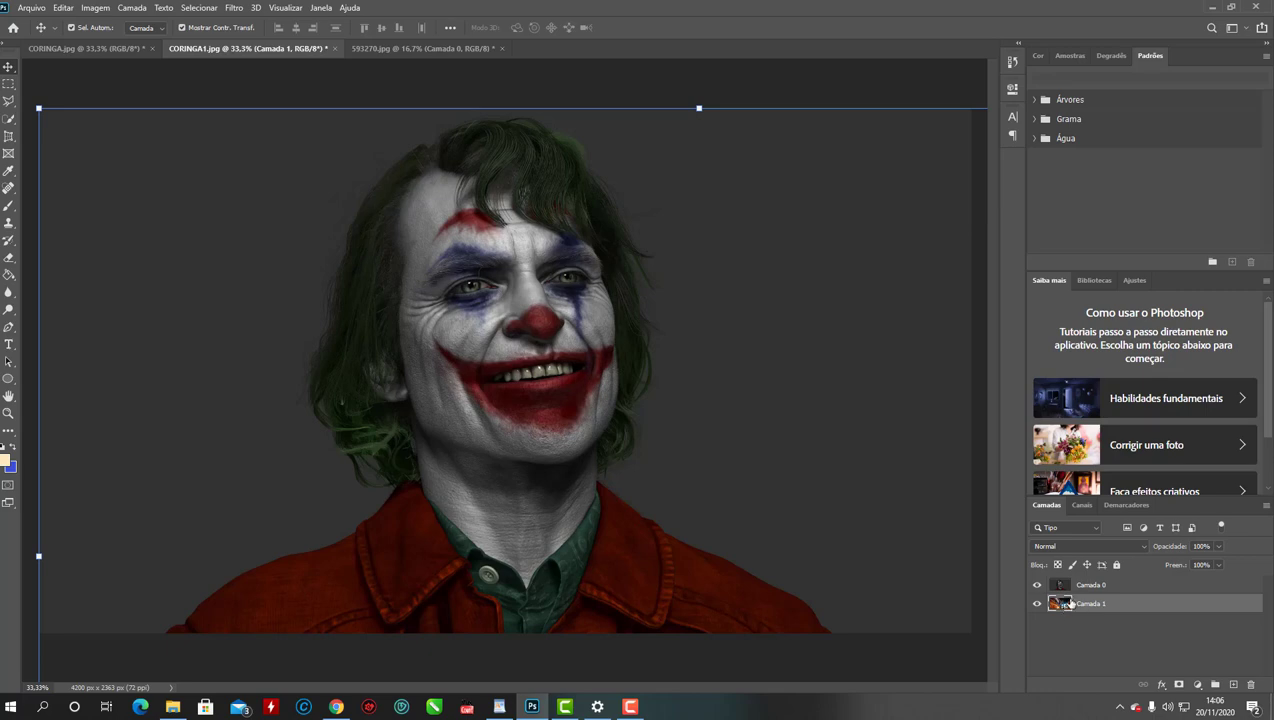
left_click(1064, 586)
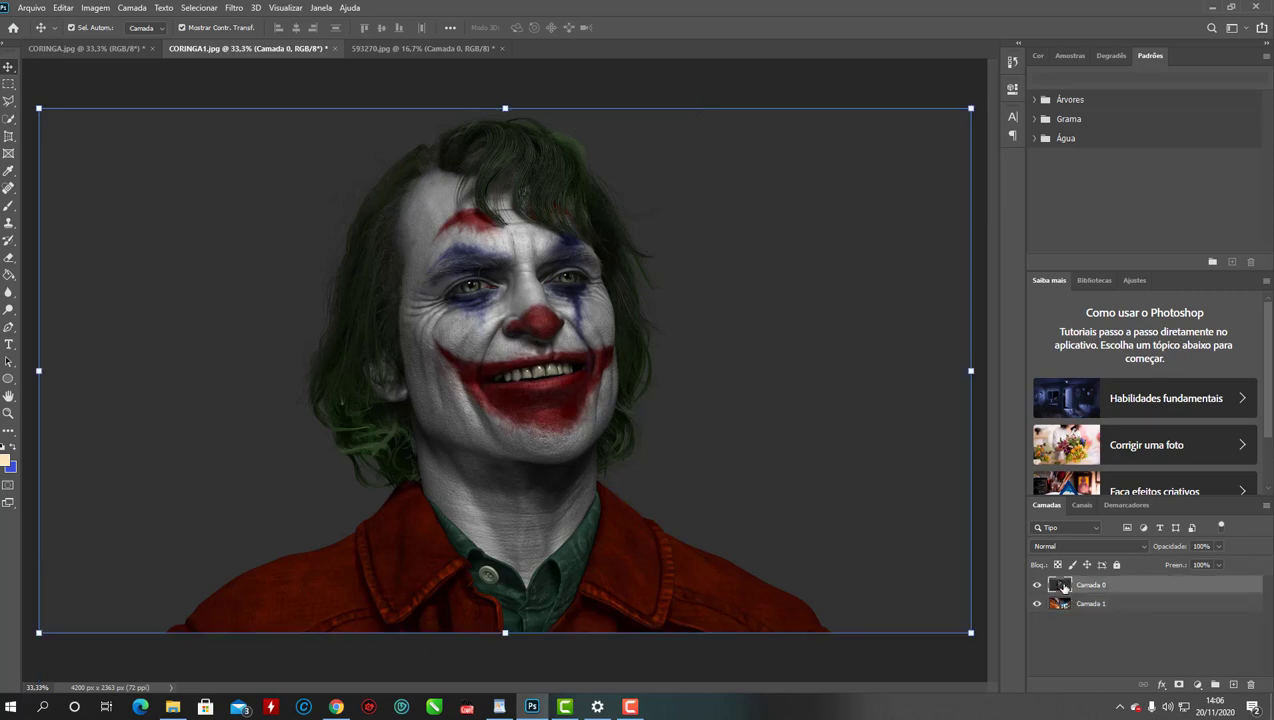
left_click(220, 102)
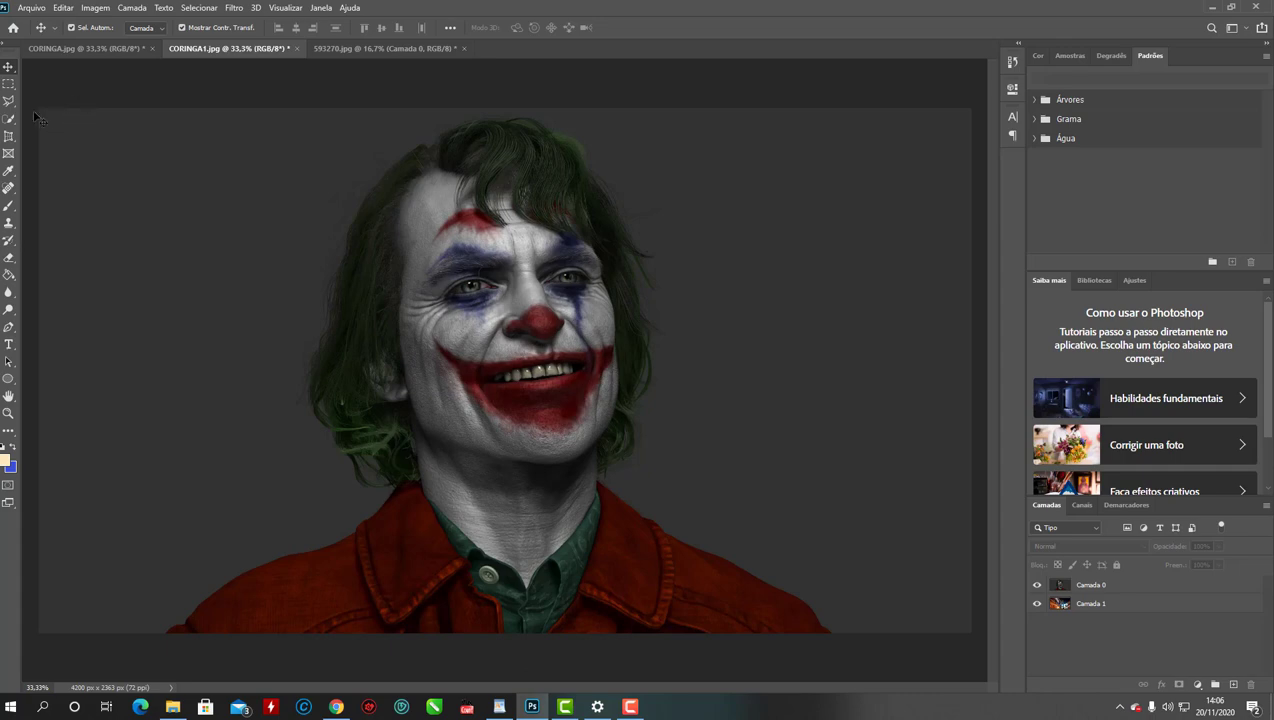
Choose the Quick Selection tool from the Magic Wand flyout and make Camada 0 the active layer
left_click(14, 121)
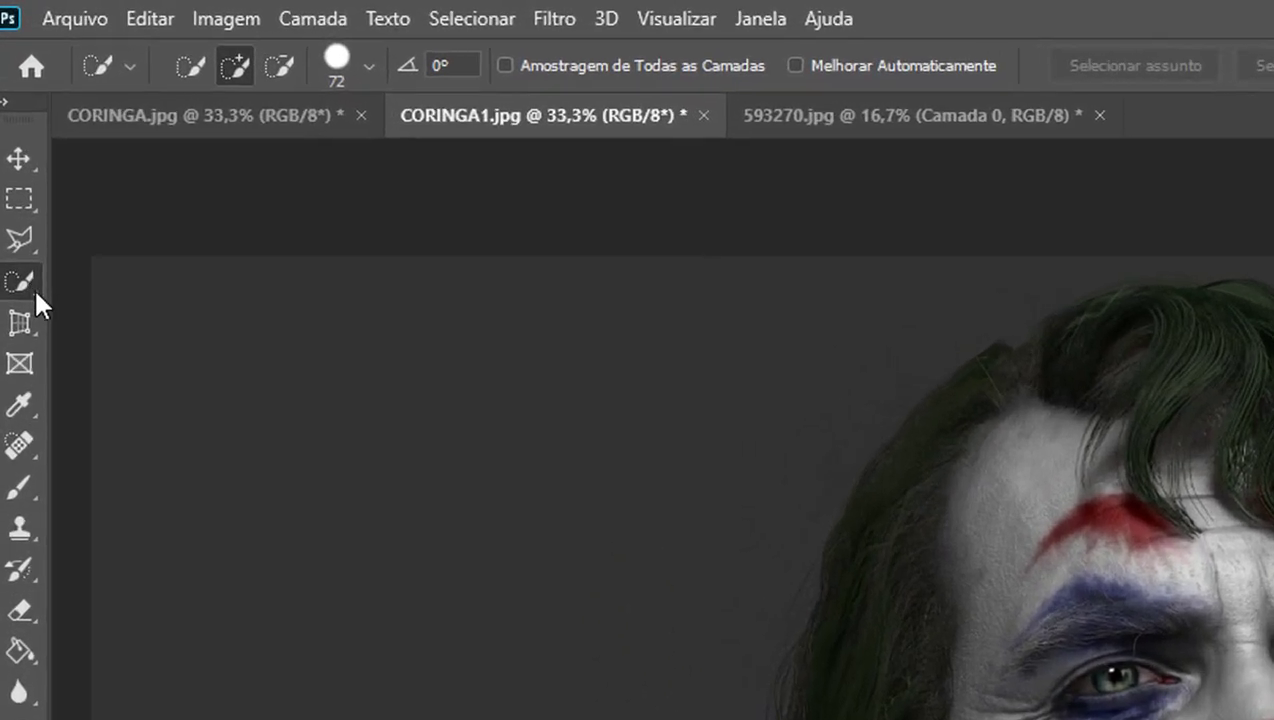
right_click(36, 292)
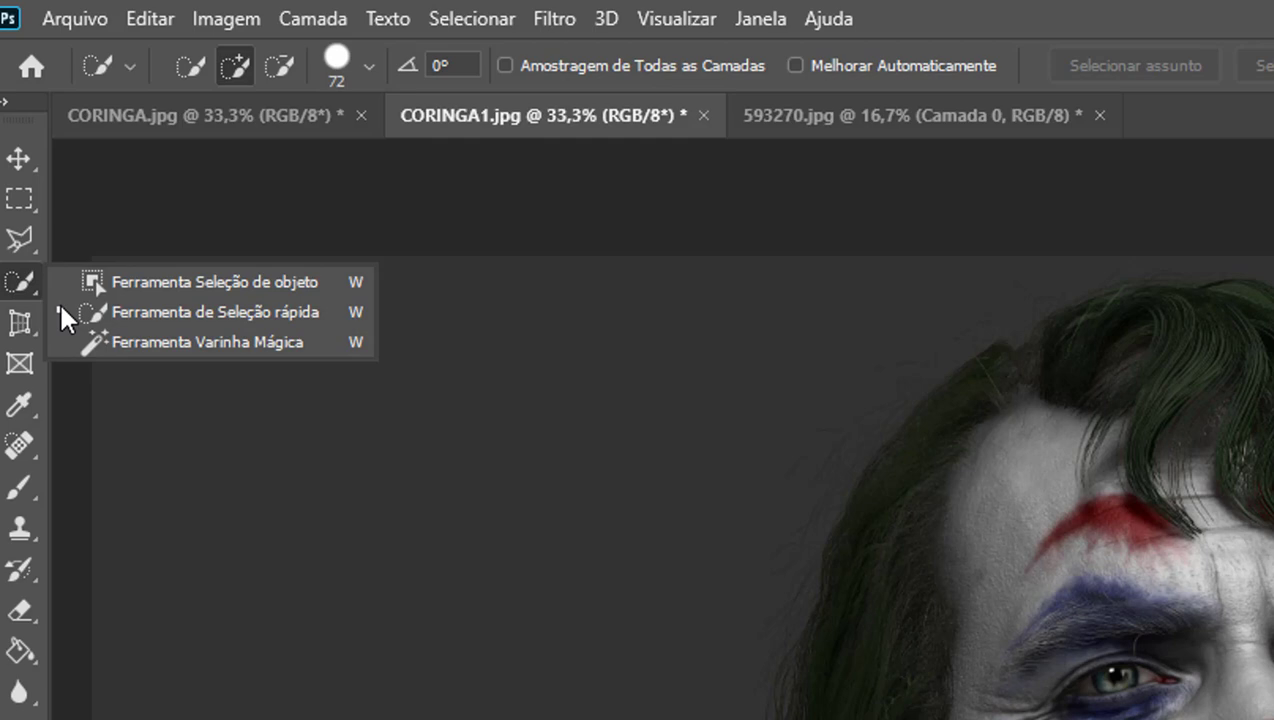
left_click(100, 343)
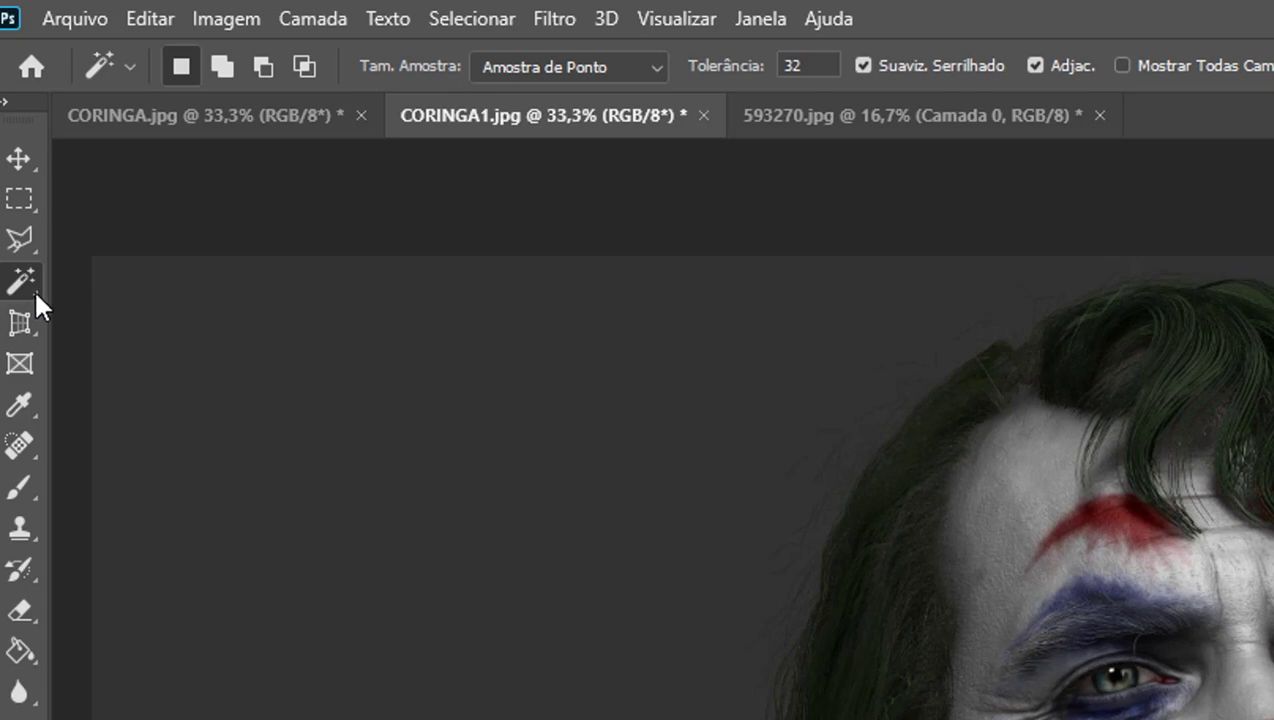
right_click(35, 293)
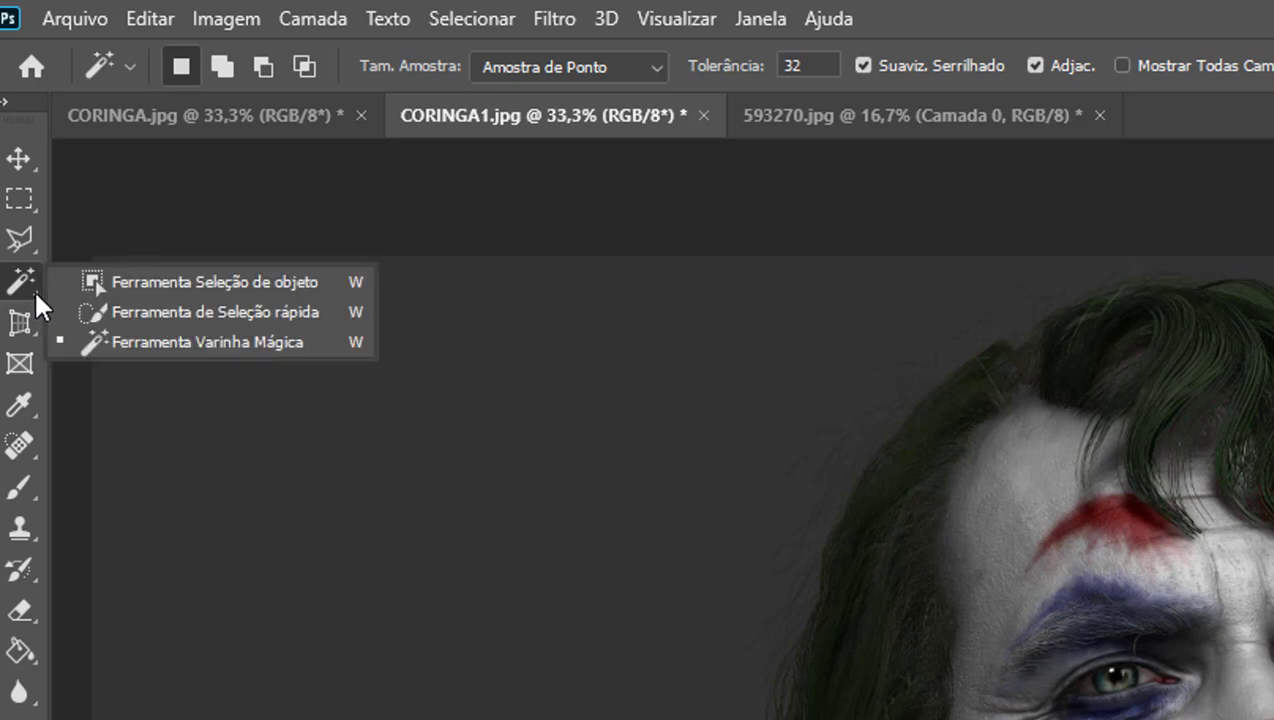
left_click(222, 310)
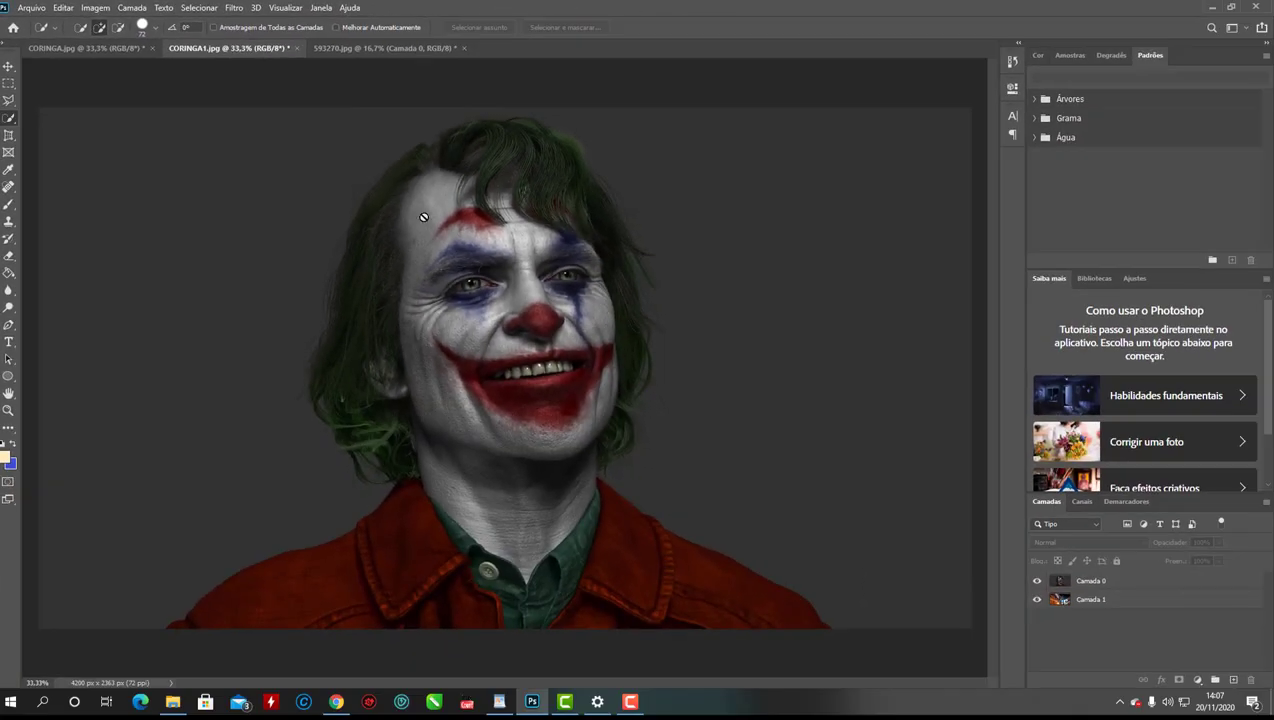
left_click(422, 216)
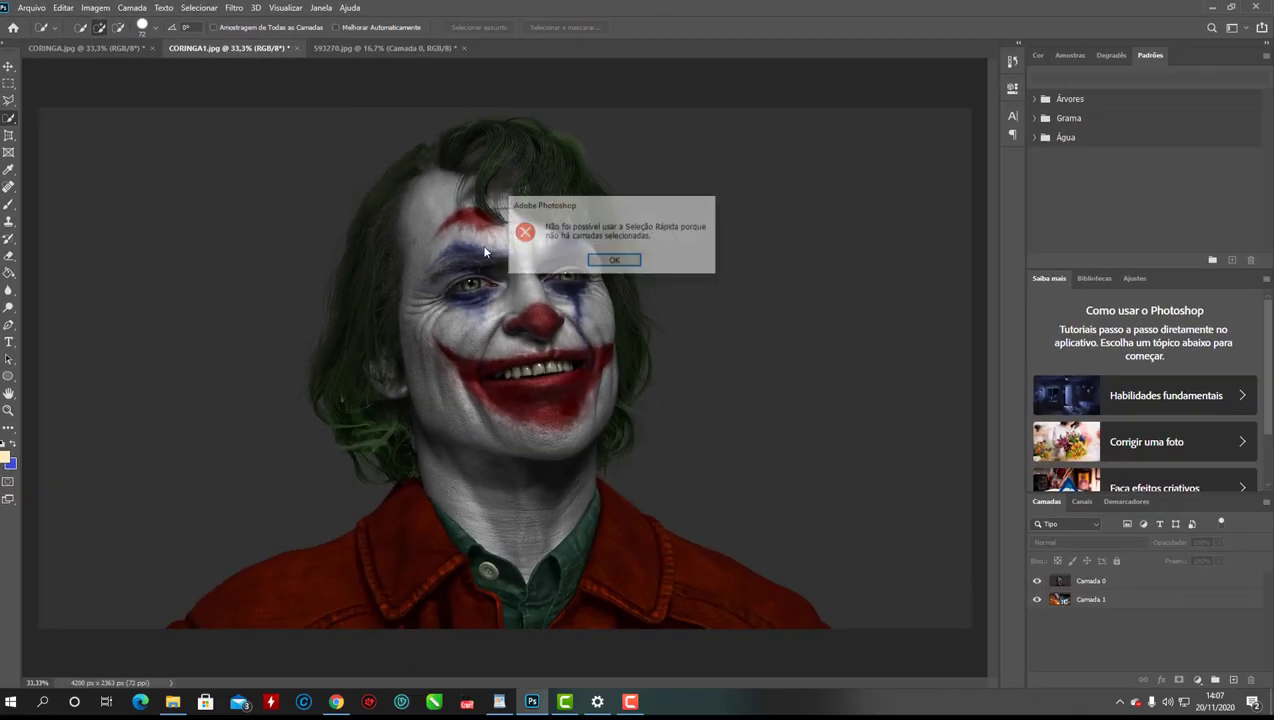
left_click(614, 261)
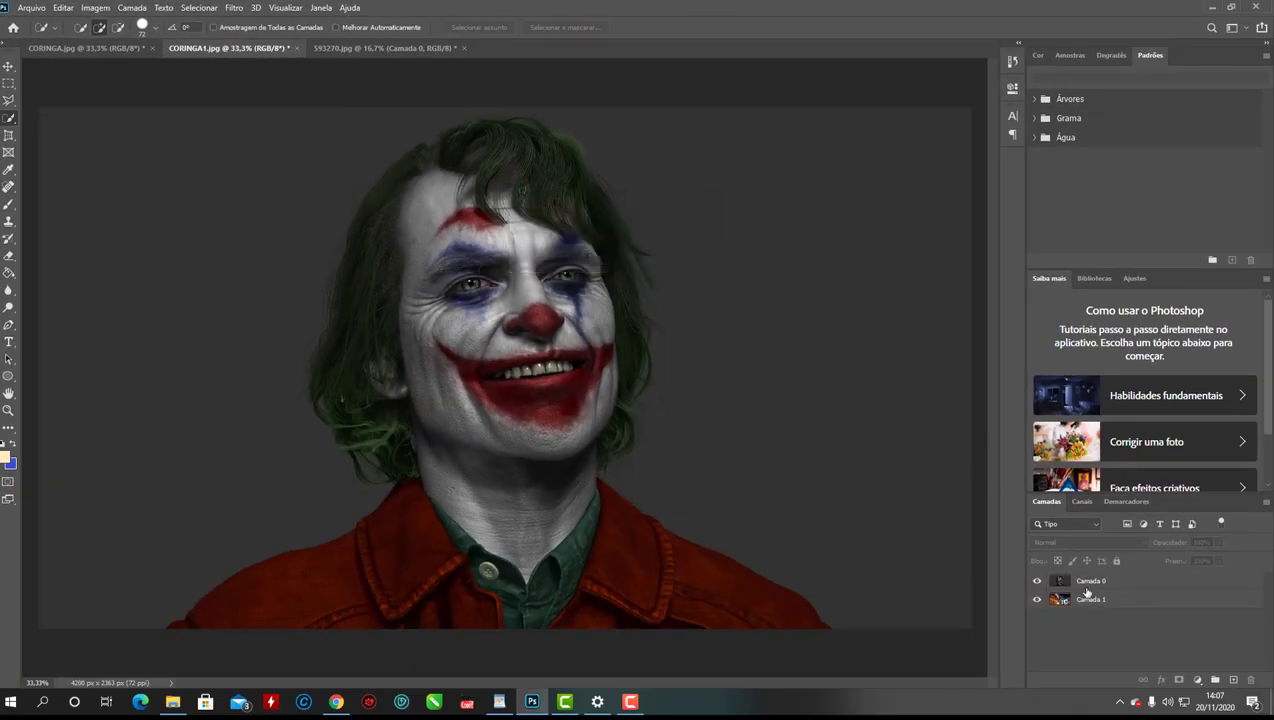
left_click(1078, 582)
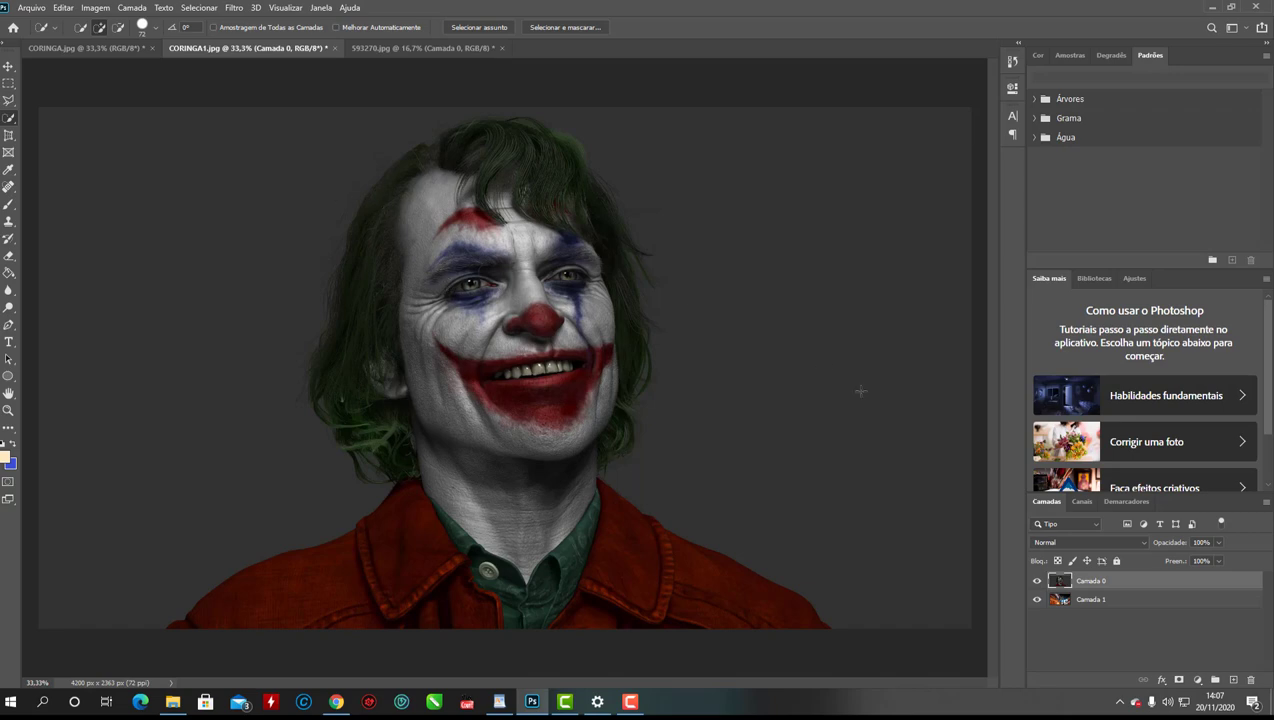
Set the Quick Selection brush to 83 px and paint over the forehead, cheek, face, neck and hair
left_click(155, 28)
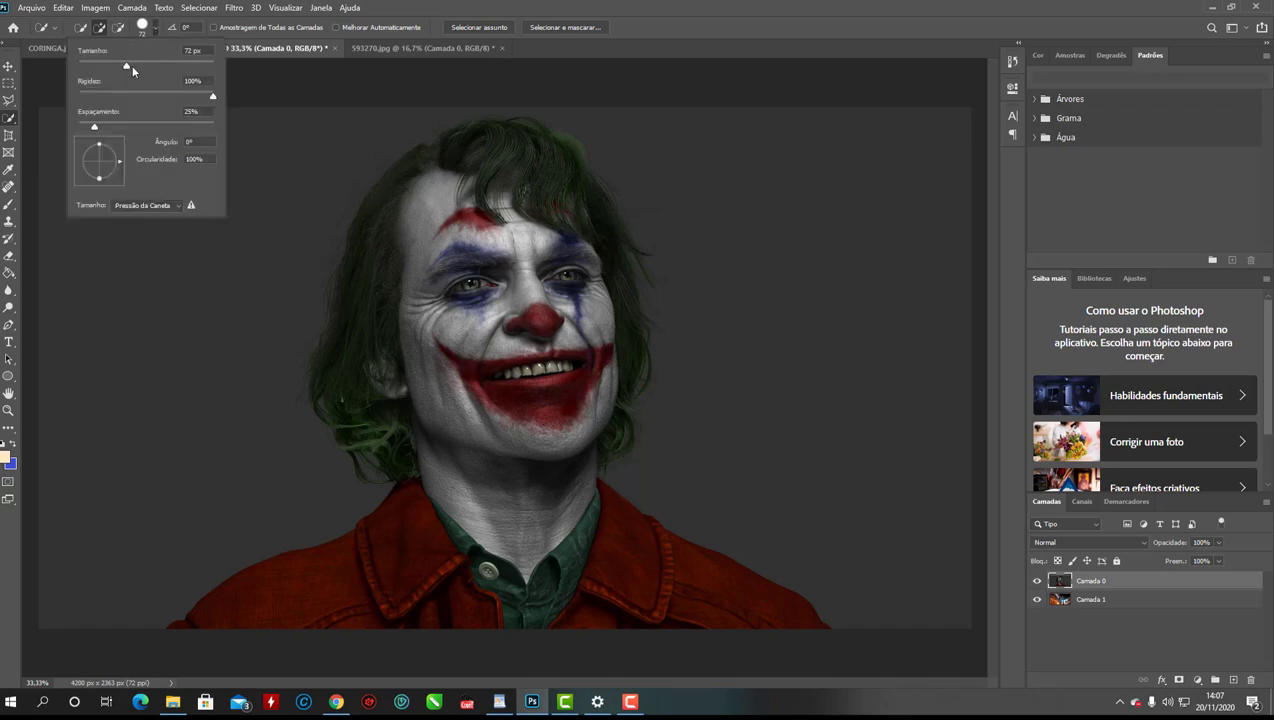
left_click_drag(137, 66, 133, 68)
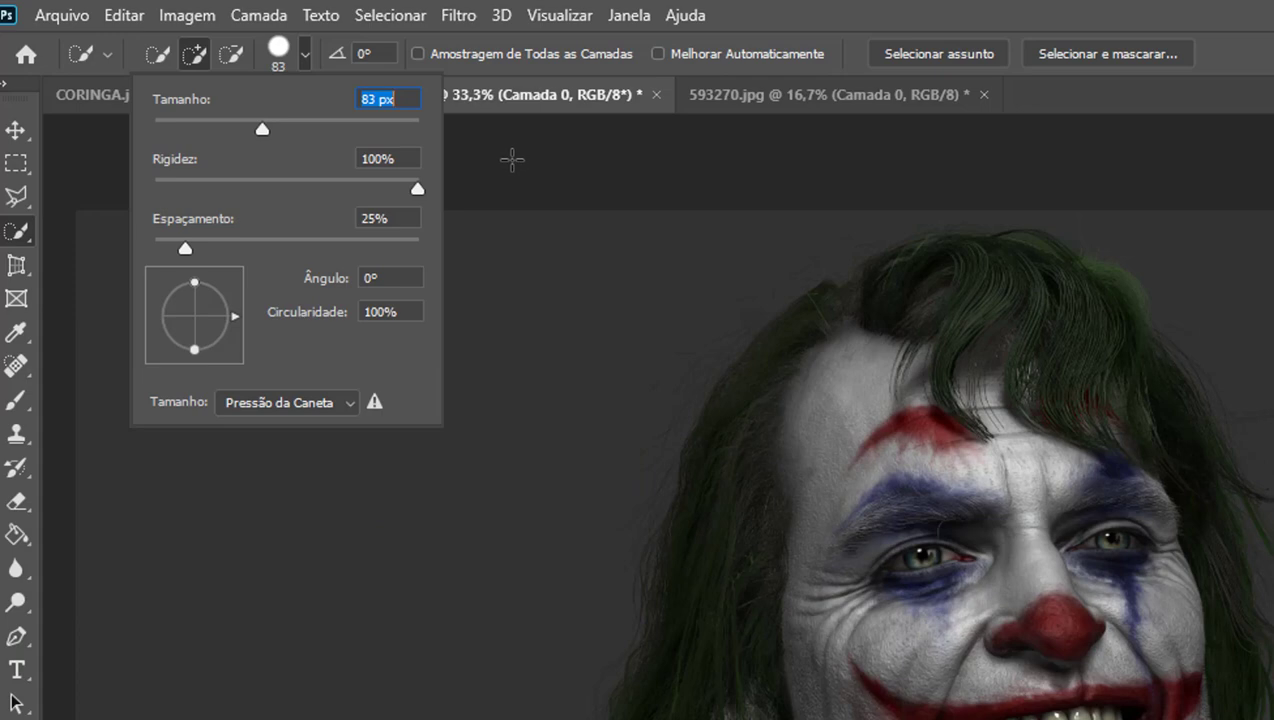
key("Return")
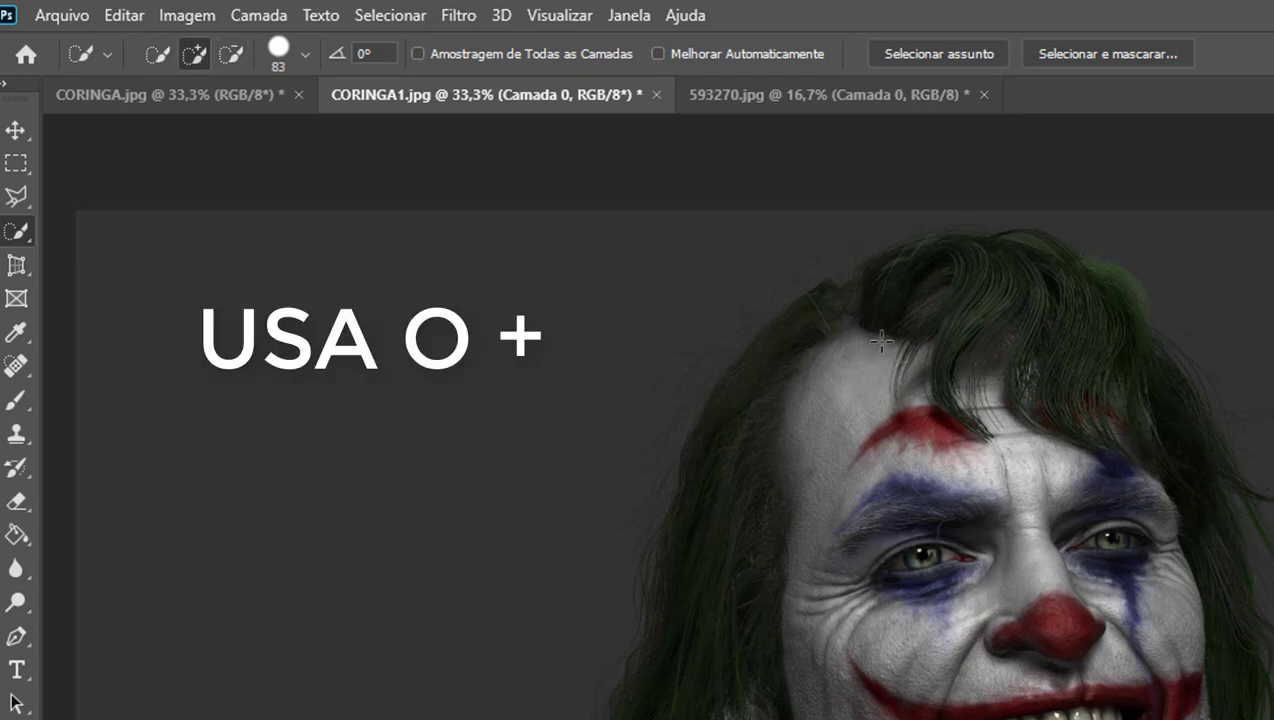
mouse_move(884, 334)
left_mouse_down()
mouse_move(848, 420)
mouse_move(874, 390)
mouse_move(678, 556)
left_mouse_up()
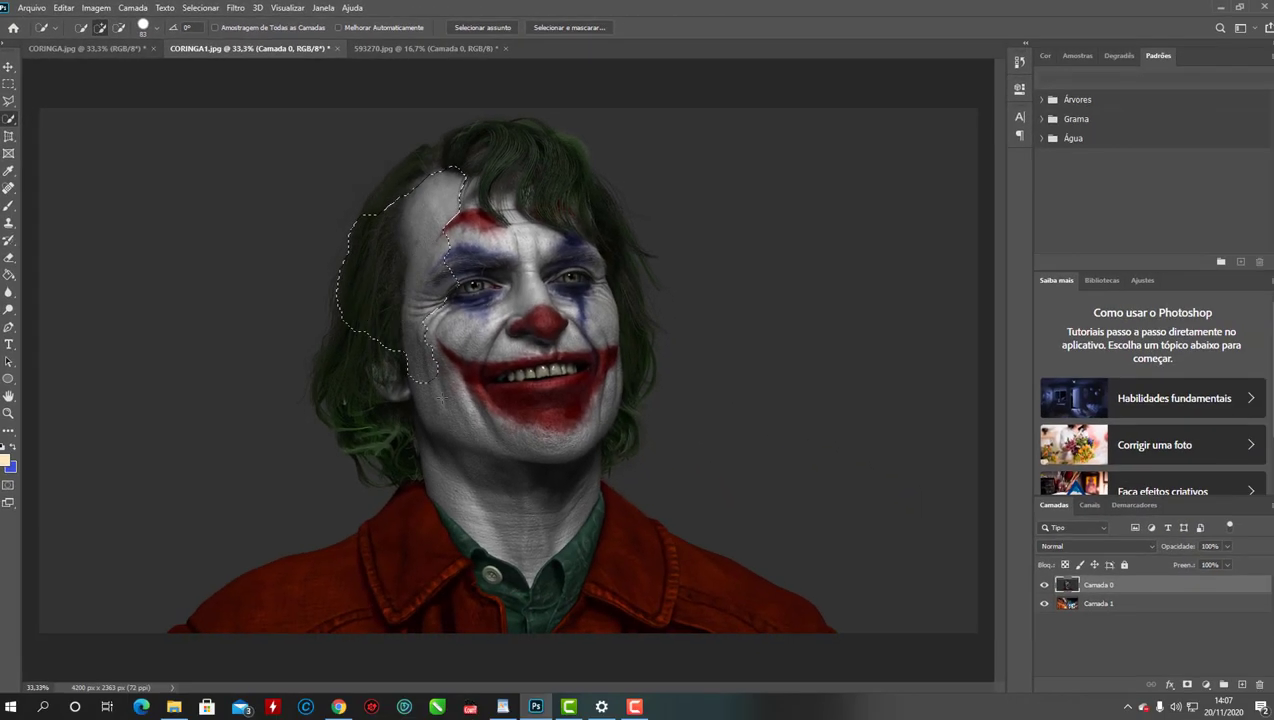
mouse_move(678, 556)
left_mouse_down()
mouse_move(458, 412)
mouse_move(325, 400)
left_mouse_up()
left_click_drag(470, 418, 540, 172)
mouse_move(540, 172)
left_mouse_down()
mouse_move(576, 184)
mouse_move(620, 350)
mouse_move(340, 568)
mouse_move(632, 591)
left_mouse_up()
left_click_drag(575, 145, 614, 211)
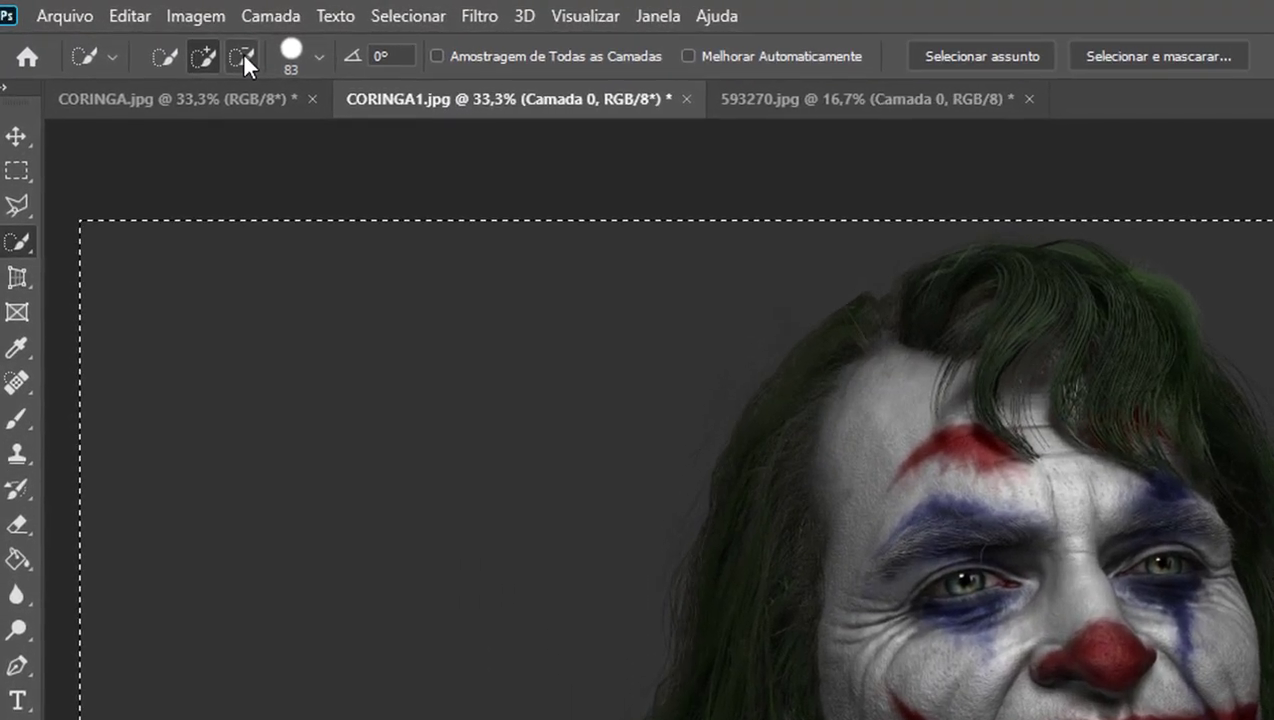
Subtract the grey background from the selection around the hair and shoulders
left_click(242, 57)
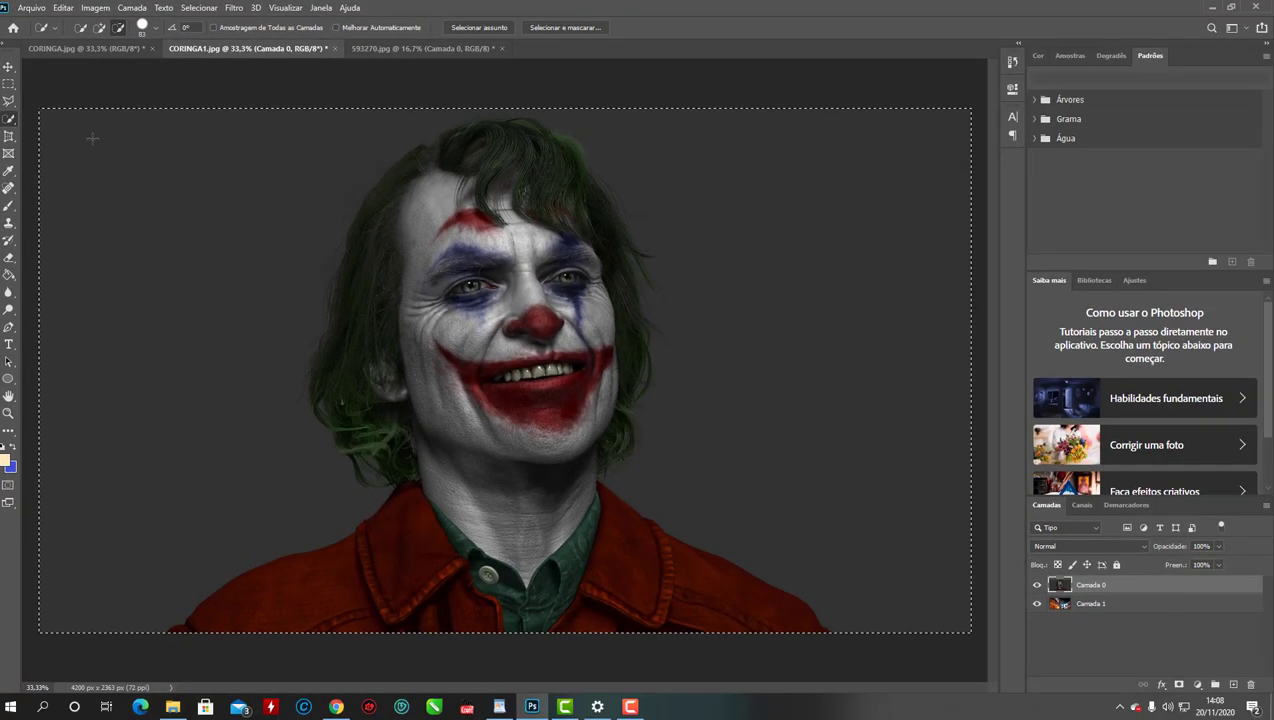
mouse_move(94, 133)
left_mouse_down()
mouse_move(241, 245)
mouse_move(61, 277)
mouse_move(100, 352)
left_mouse_up()
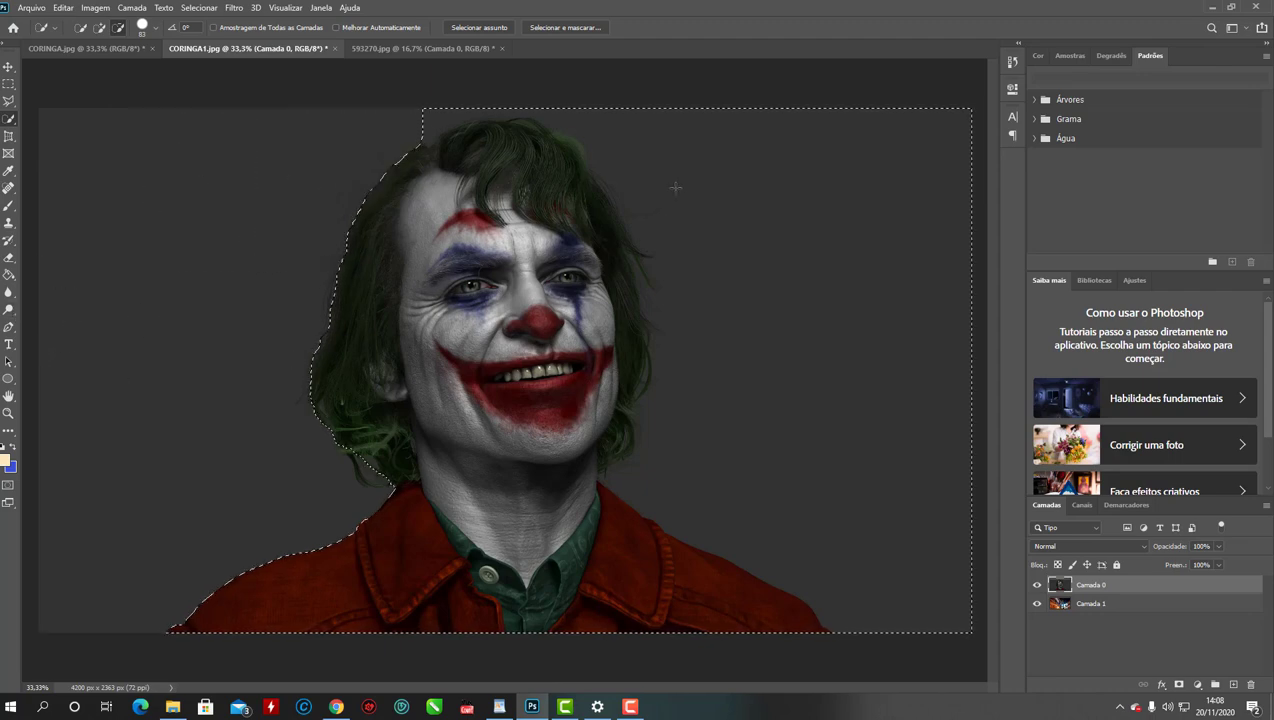
left_click_drag(926, 180, 868, 248)
left_click_drag(853, 205, 900, 190)
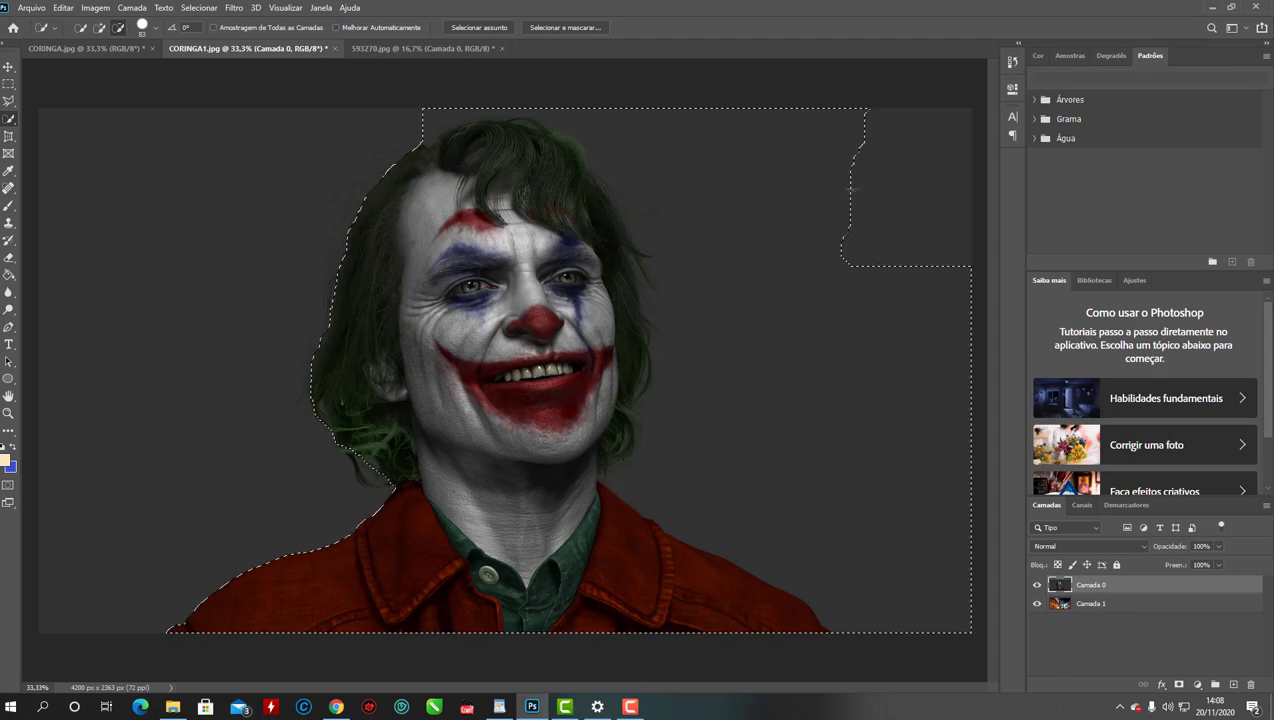
mouse_move(890, 281)
left_mouse_down()
mouse_move(887, 304)
mouse_move(816, 361)
mouse_move(825, 498)
mouse_move(770, 406)
left_mouse_up()
mouse_move(632, 165)
left_mouse_down()
mouse_move(631, 134)
mouse_move(575, 122)
mouse_move(550, 133)
left_mouse_up()
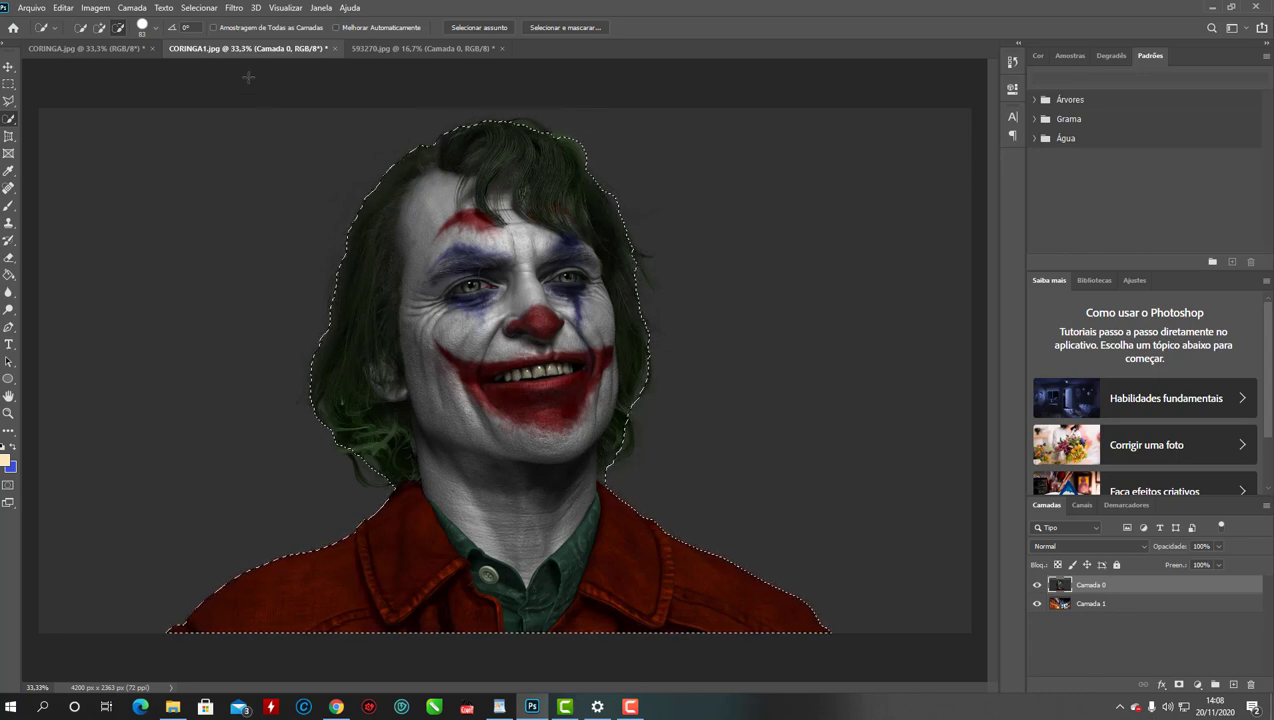
Add the left hair edge back in and trim the background above the hair
left_click(99, 27)
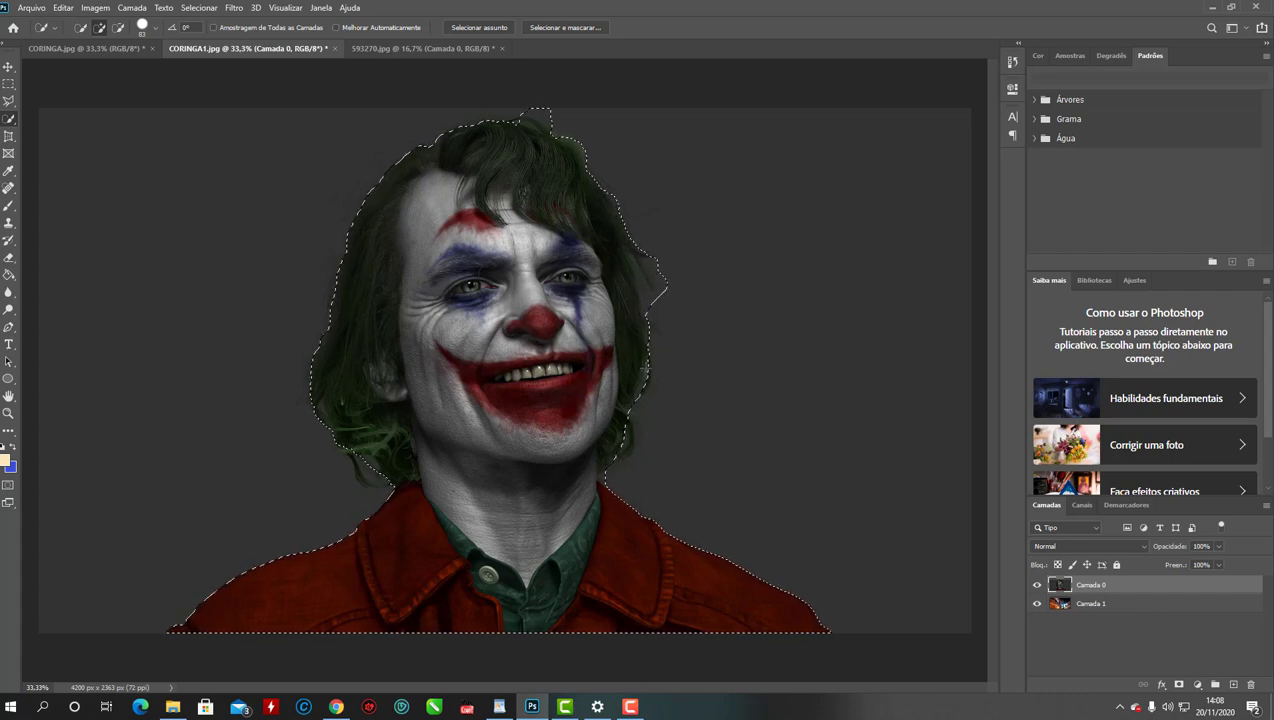
left_click(309, 345)
left_click_drag(353, 193, 338, 278)
left_click(118, 27)
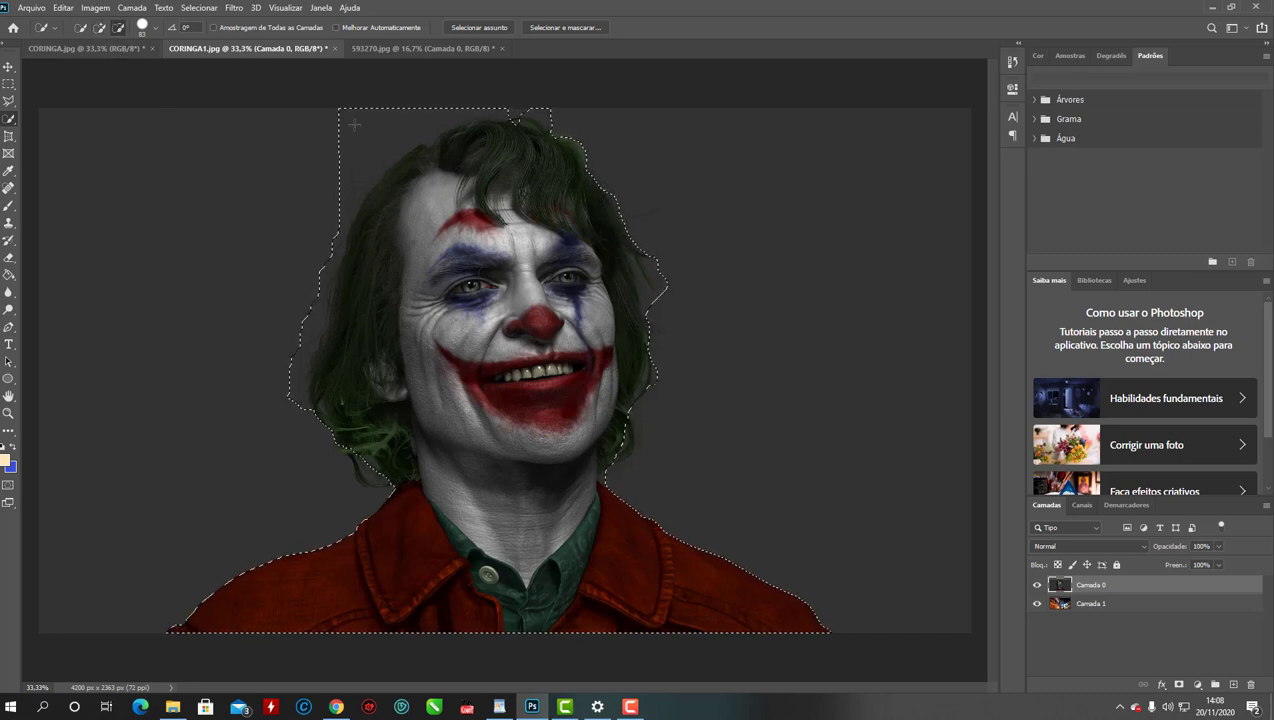
mouse_move(354, 125)
left_mouse_down()
mouse_move(374, 140)
mouse_move(402, 122)
left_mouse_up()
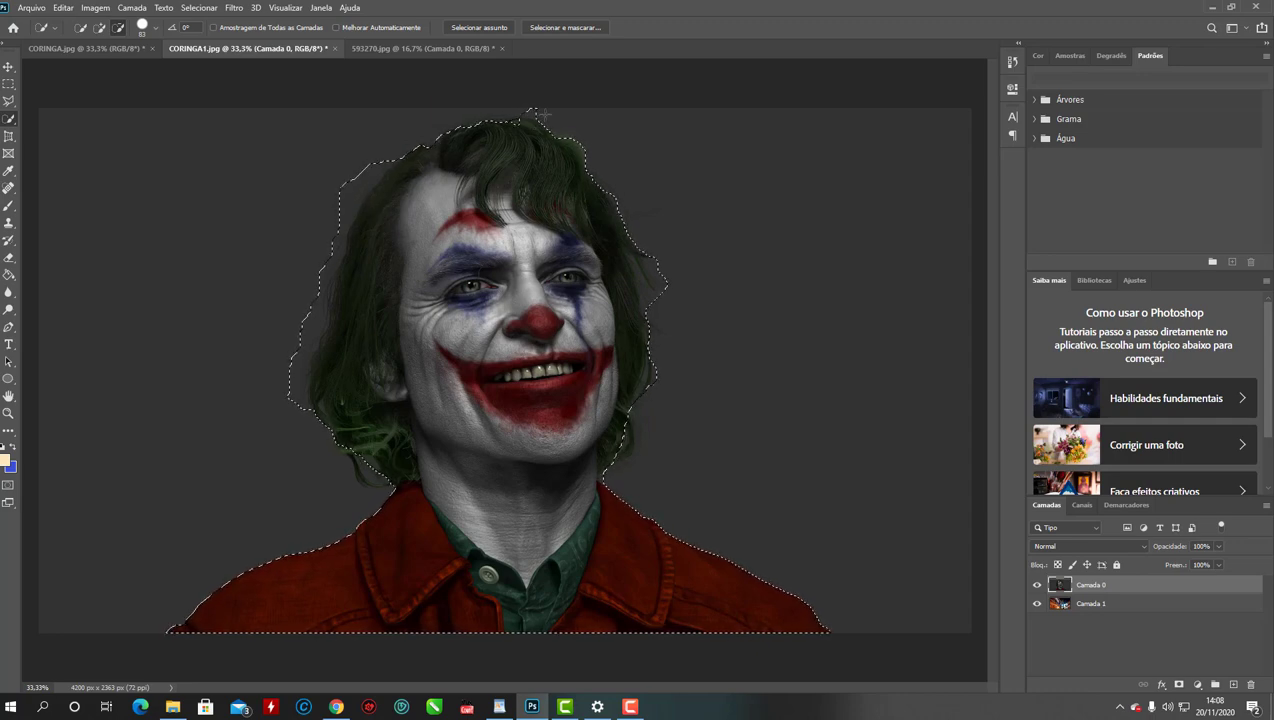
left_click_drag(541, 116, 560, 130)
left_click(100, 28)
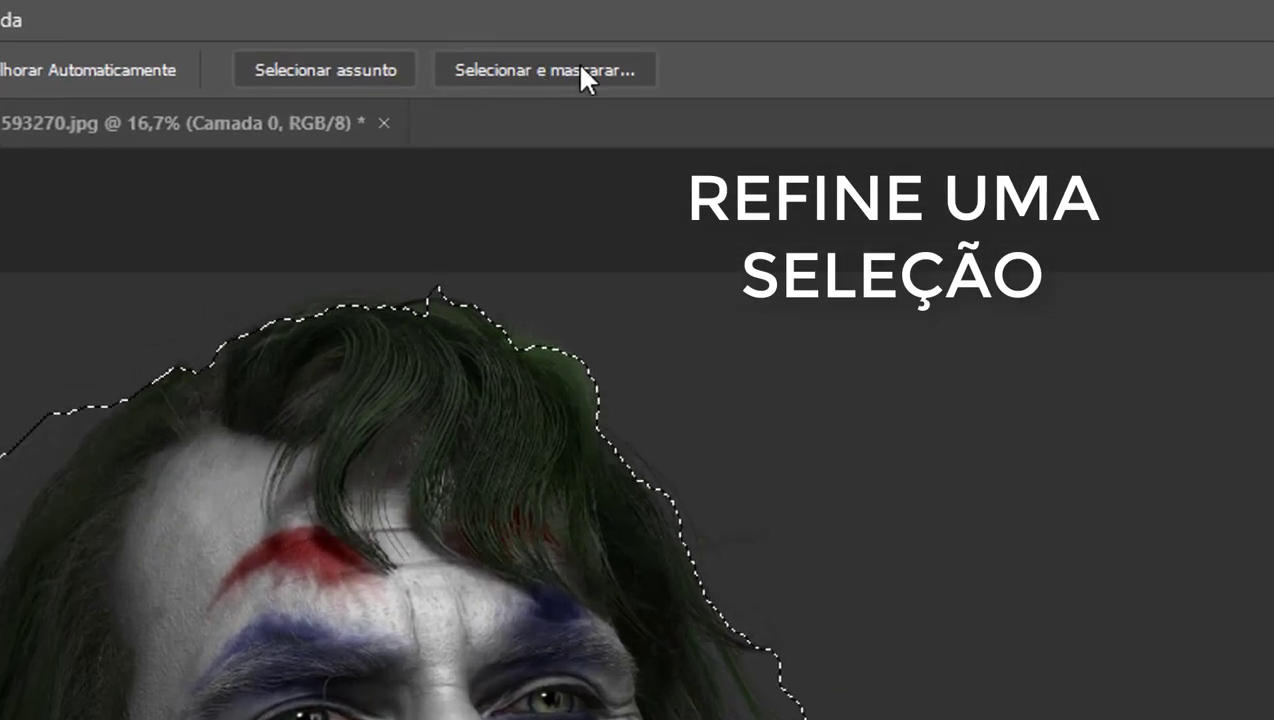
Open Select and Mask and set Saída para to Nova camada com máscara de camada
left_click(514, 73)
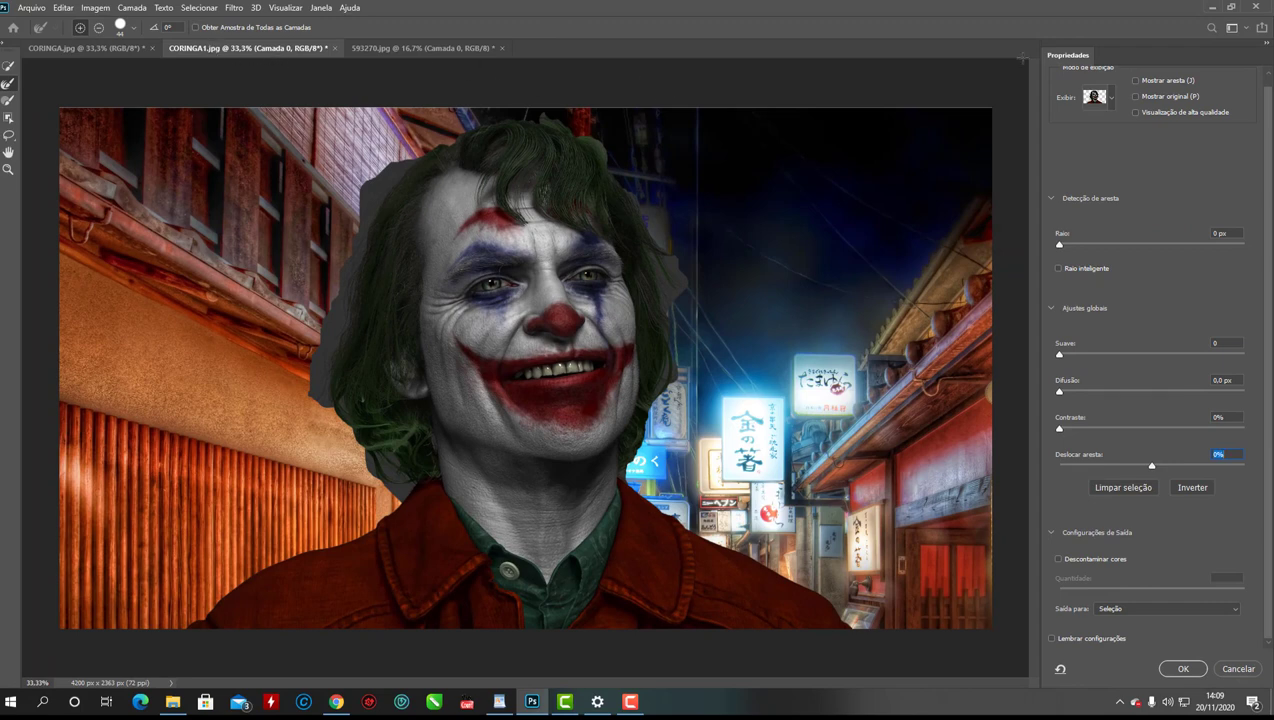
left_click(1111, 100)
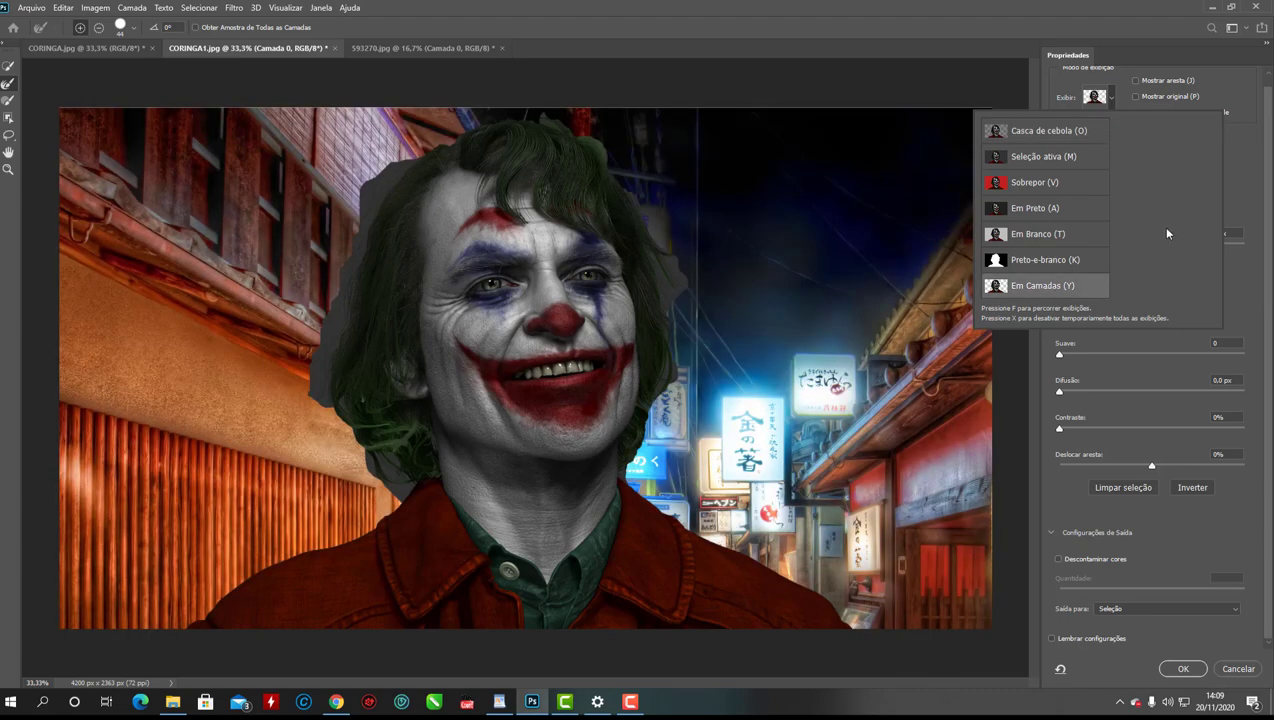
left_click(1249, 193)
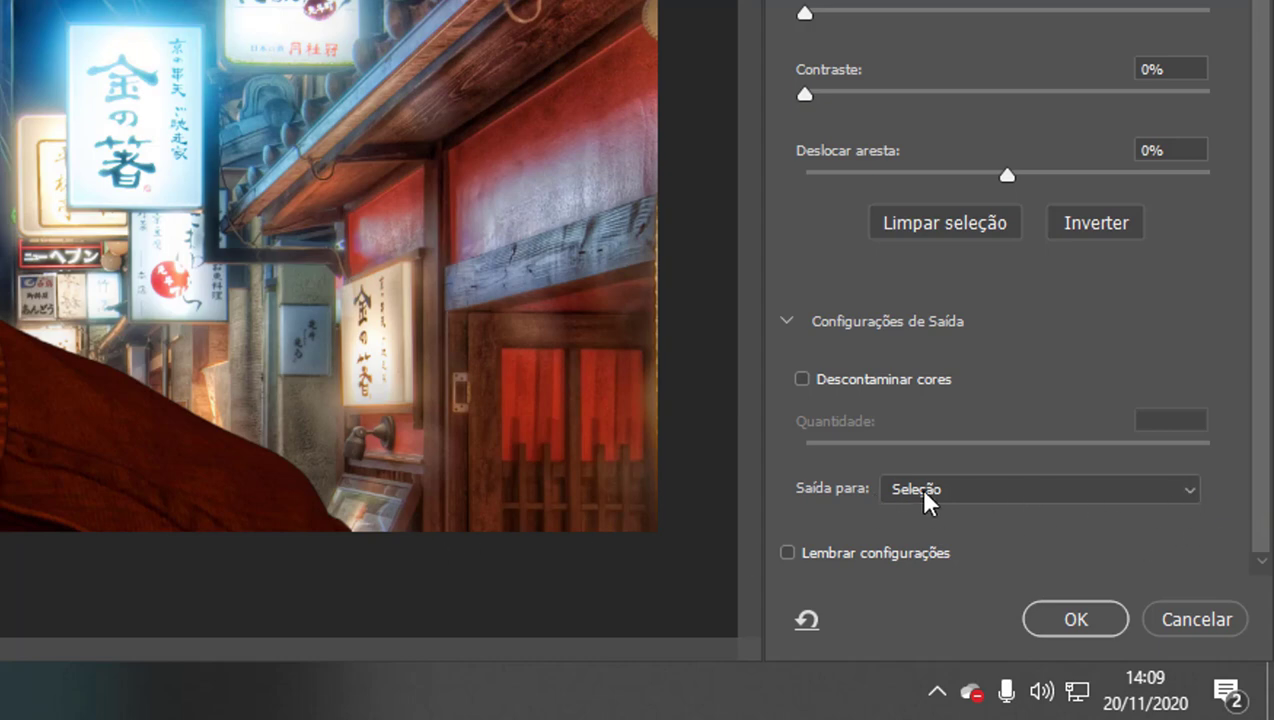
left_click(1183, 497)
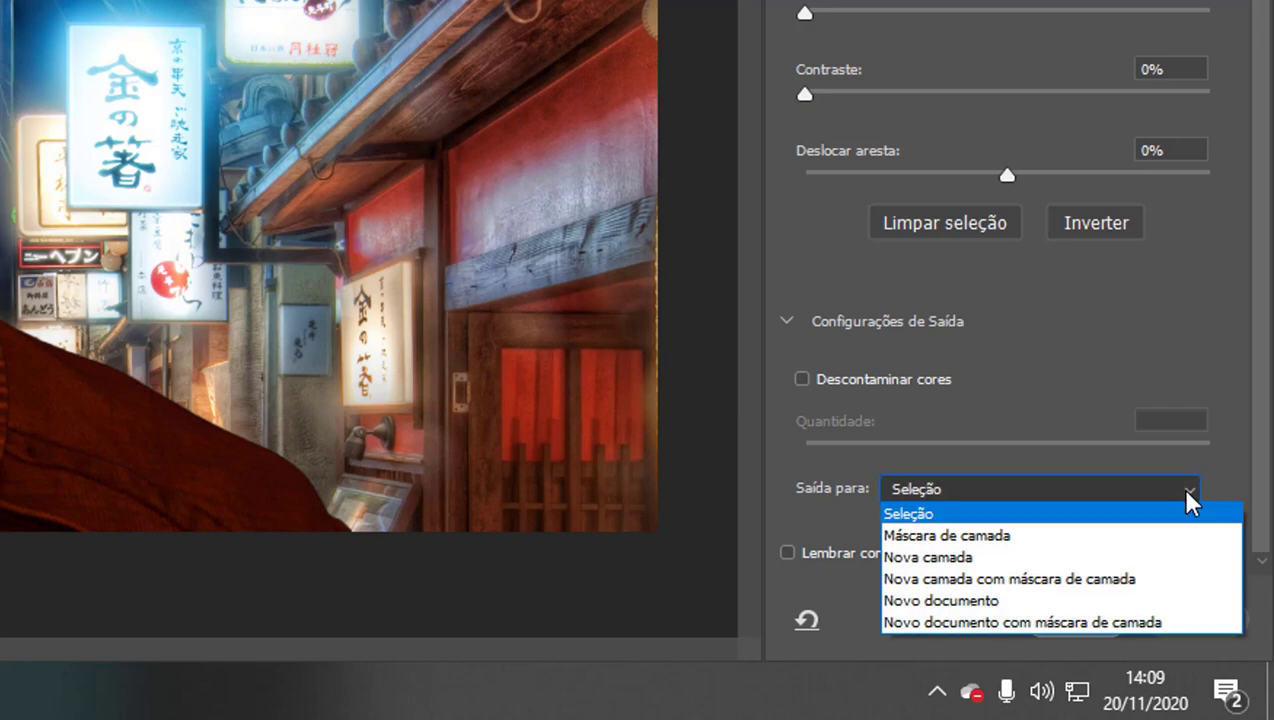
left_click(1058, 579)
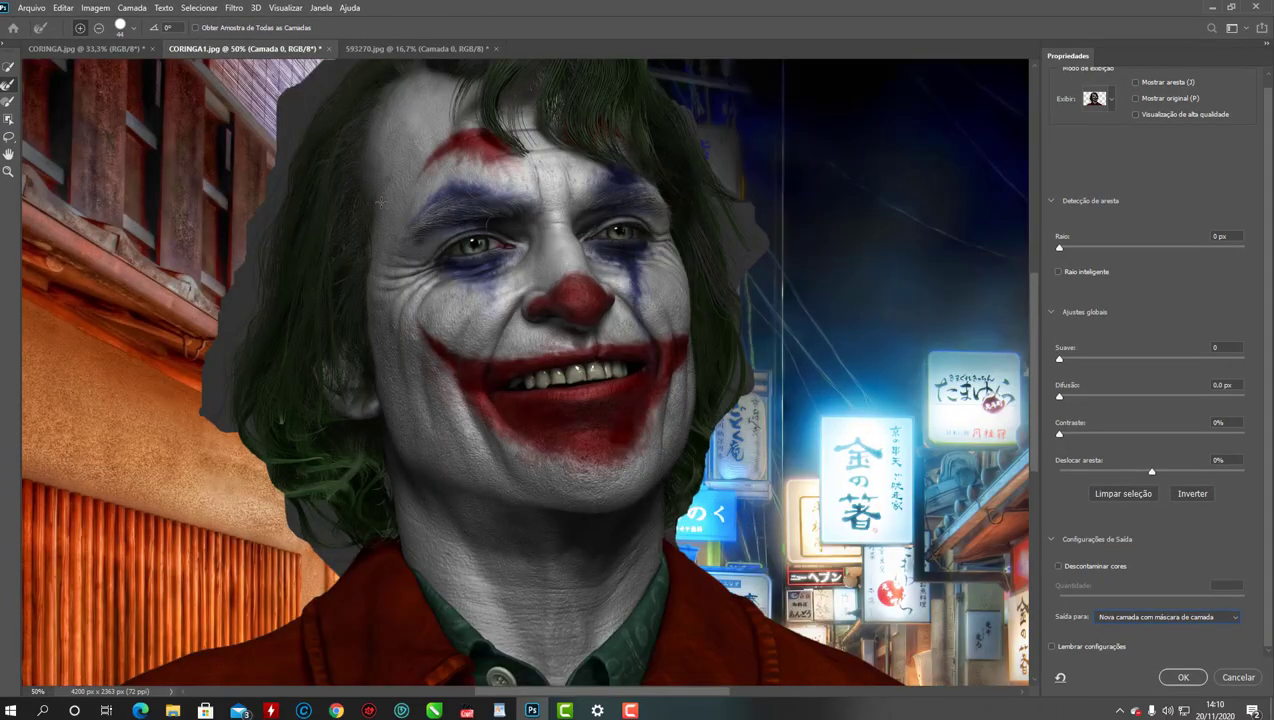
Make a first Refine Edge stroke on the hair, then enlarge the brush to 58 px
scroll(1037, 440, "up", 3)
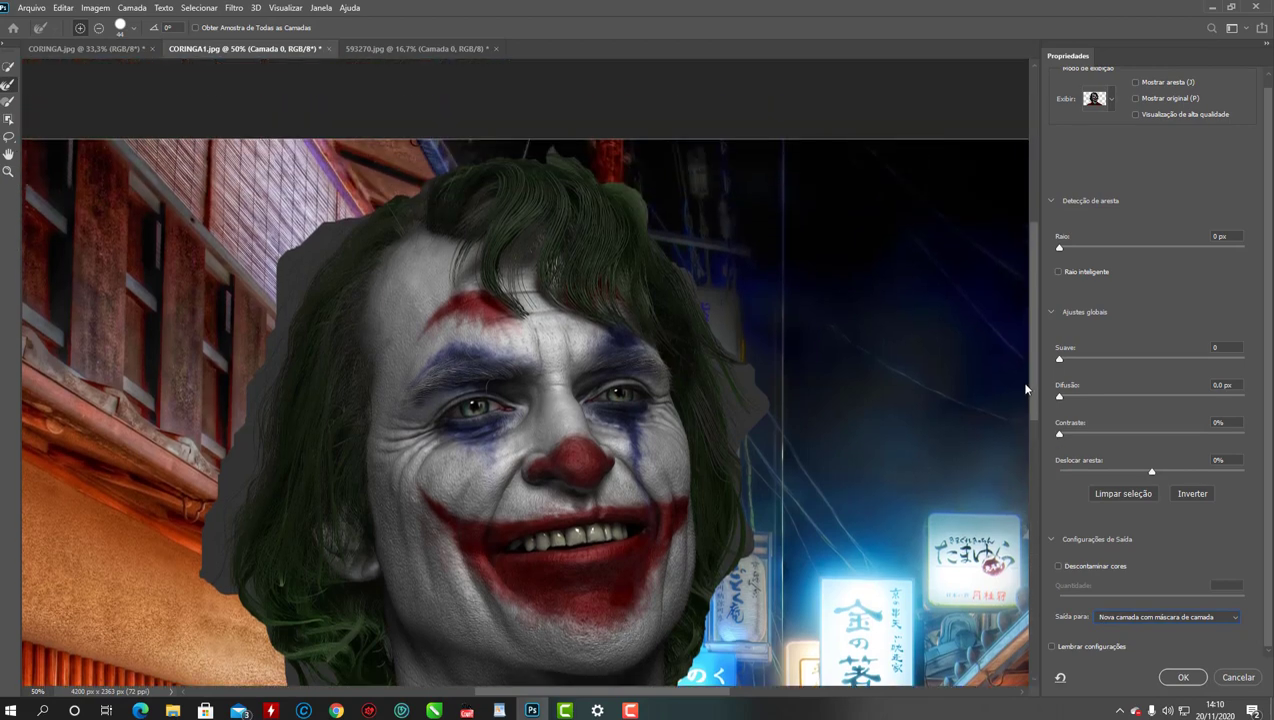
scroll(1037, 440, "down", 2)
scroll(1037, 440, "down", 2)
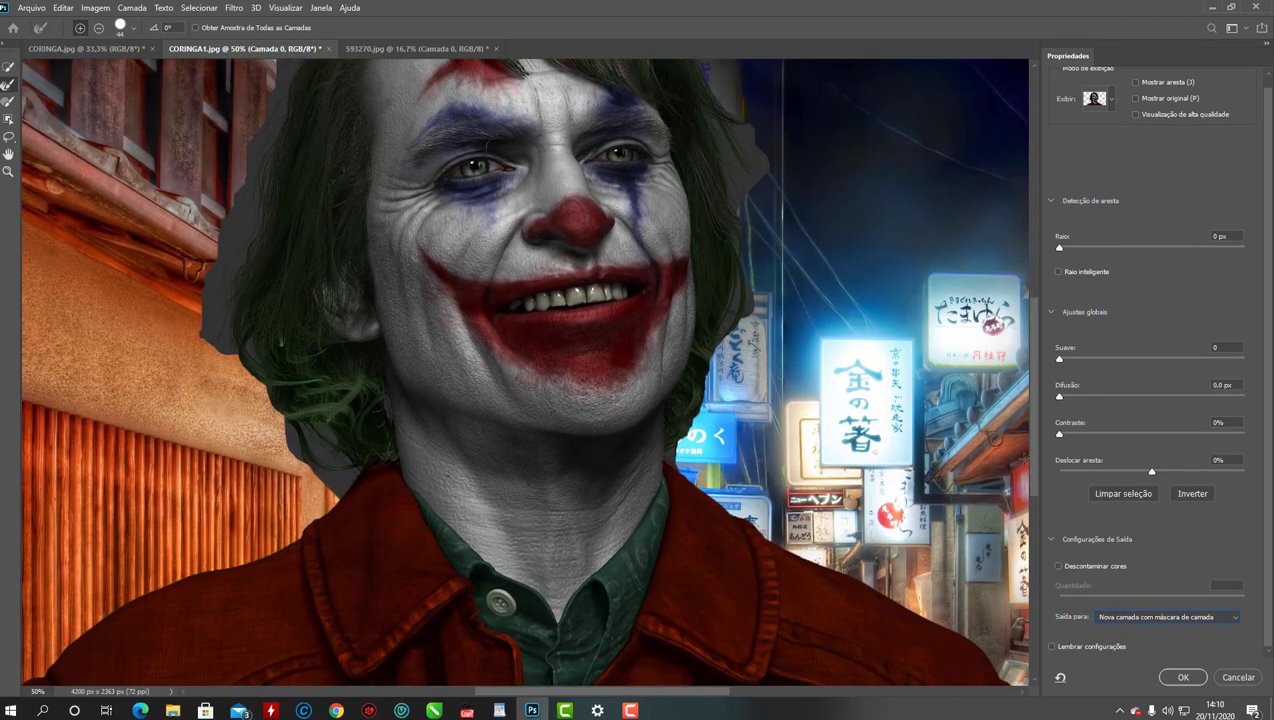
scroll(1025, 397, "up", 4)
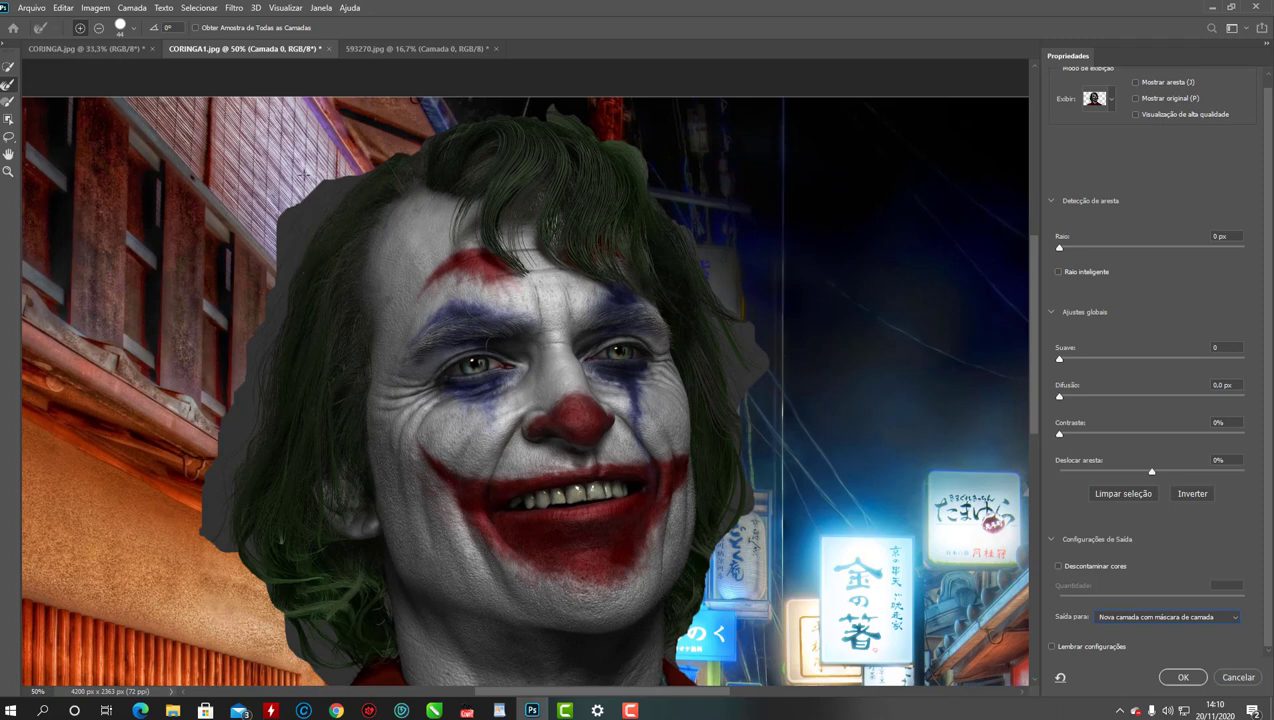
left_click_drag(312, 224, 307, 261)
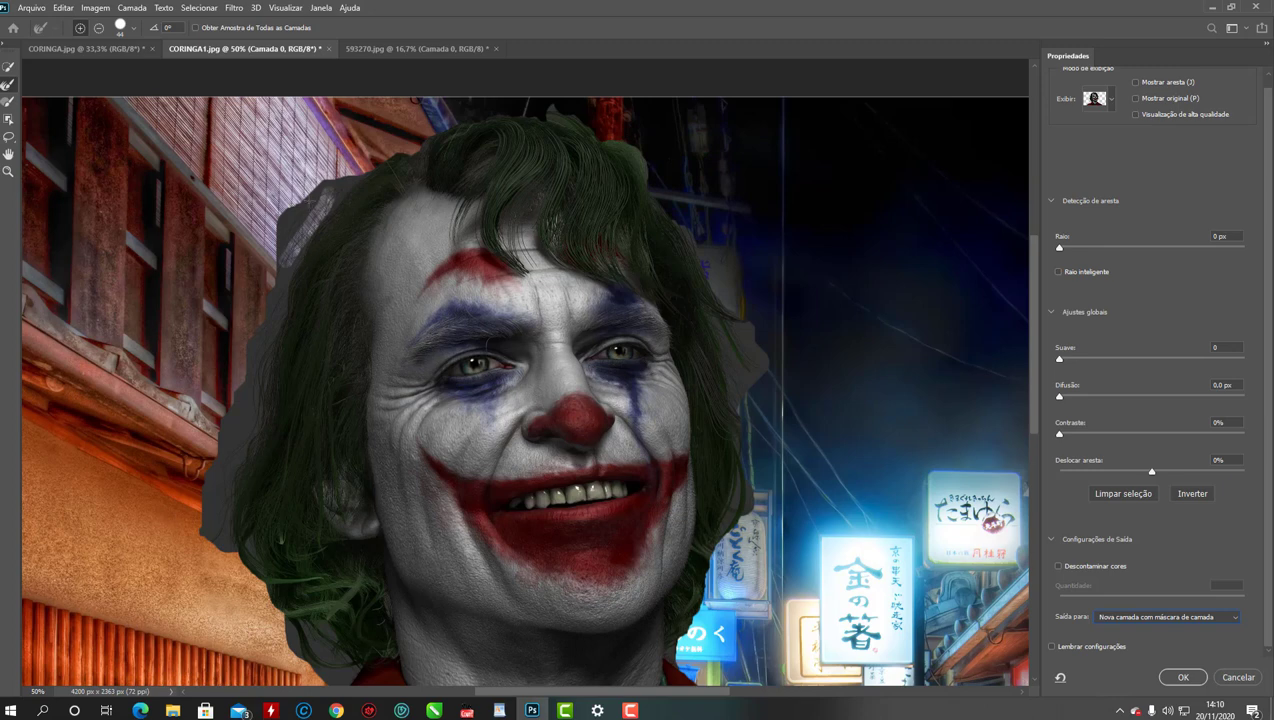
left_click(133, 31)
left_click_drag(86, 67, 100, 67)
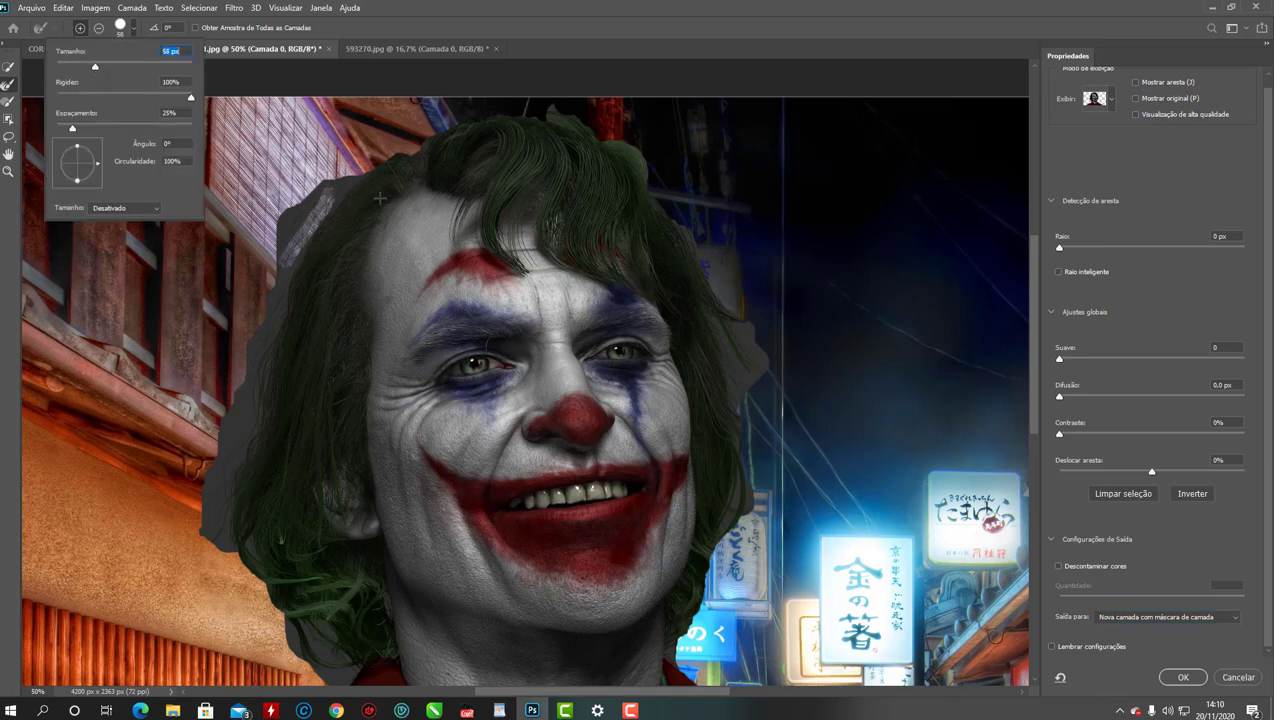
left_click(340, 177)
Paint the Refine Edge Brush along the left and right hair edges to remove the grey fringe
left_click_drag(322, 196, 283, 240)
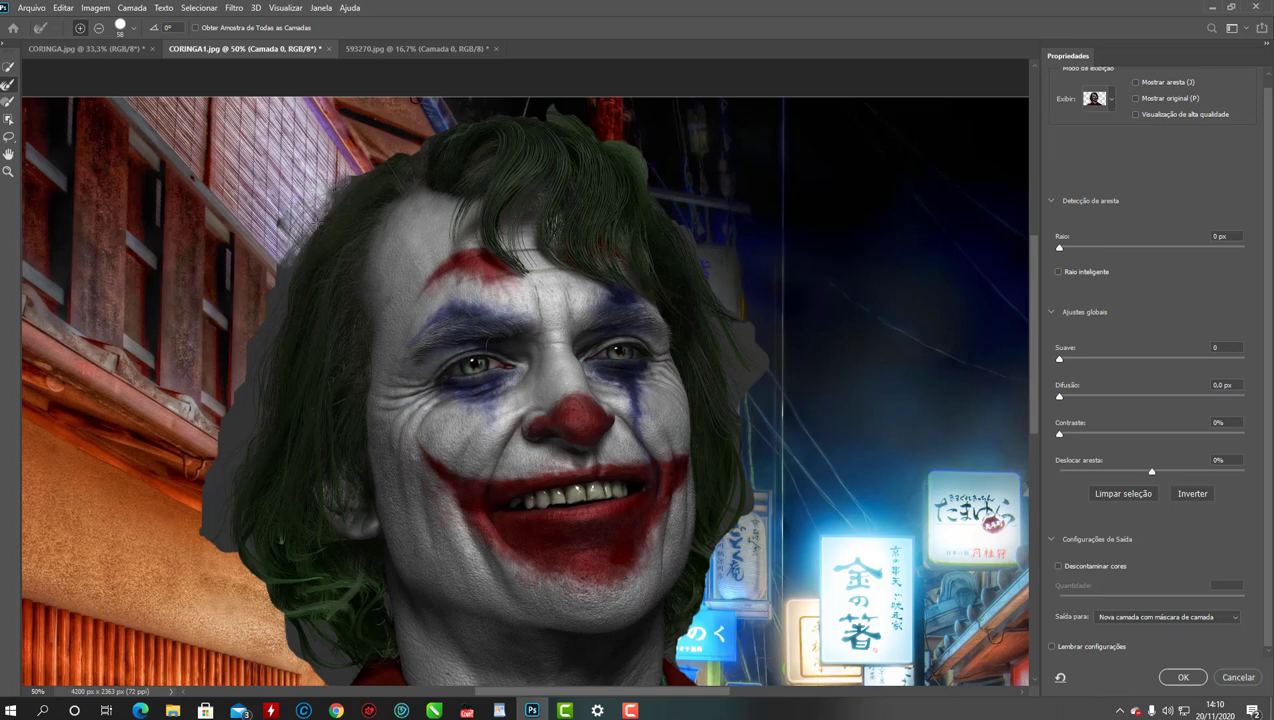
left_click_drag(285, 220, 263, 365)
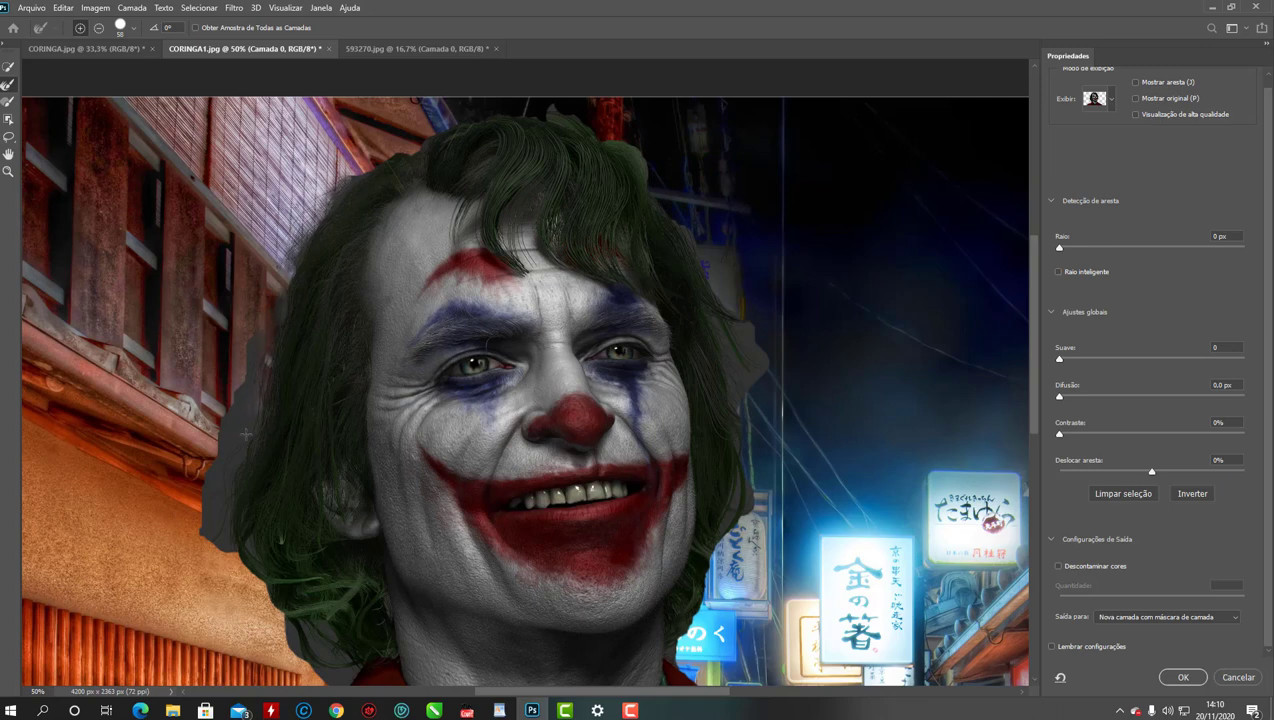
left_click_drag(257, 343, 212, 500)
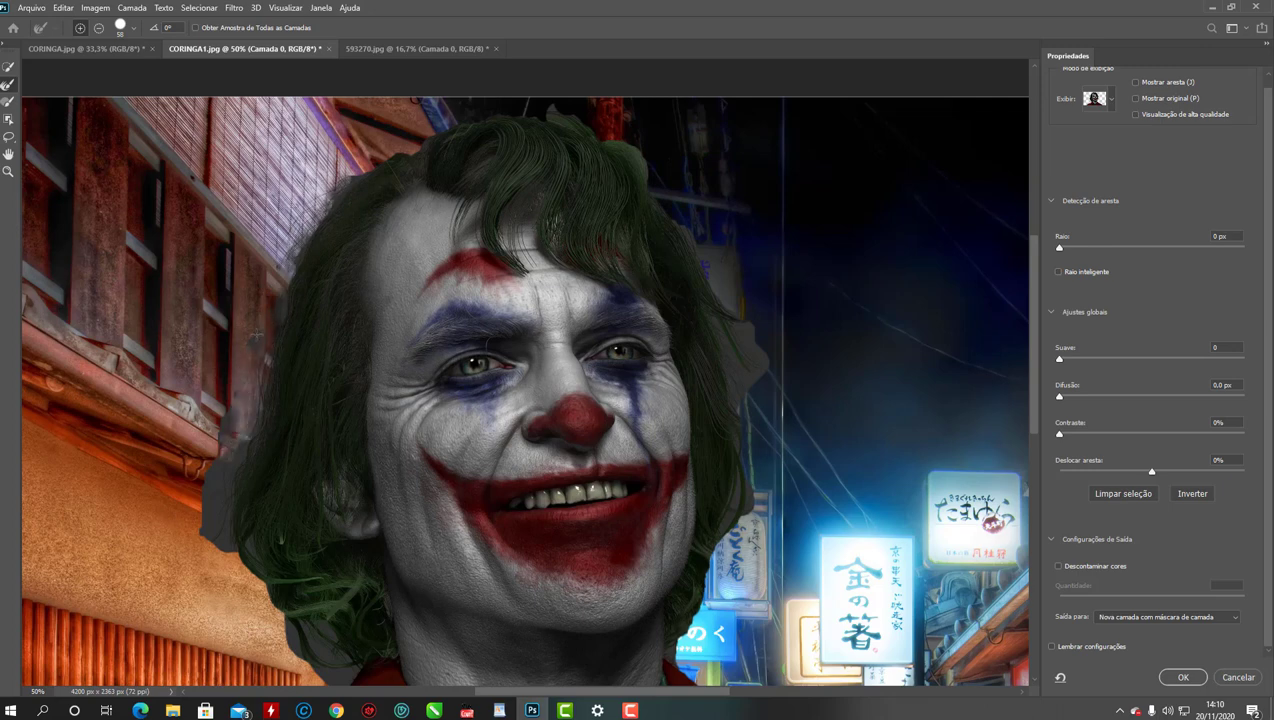
mouse_move(213, 503)
left_mouse_down()
mouse_move(243, 455)
mouse_move(214, 497)
left_mouse_up()
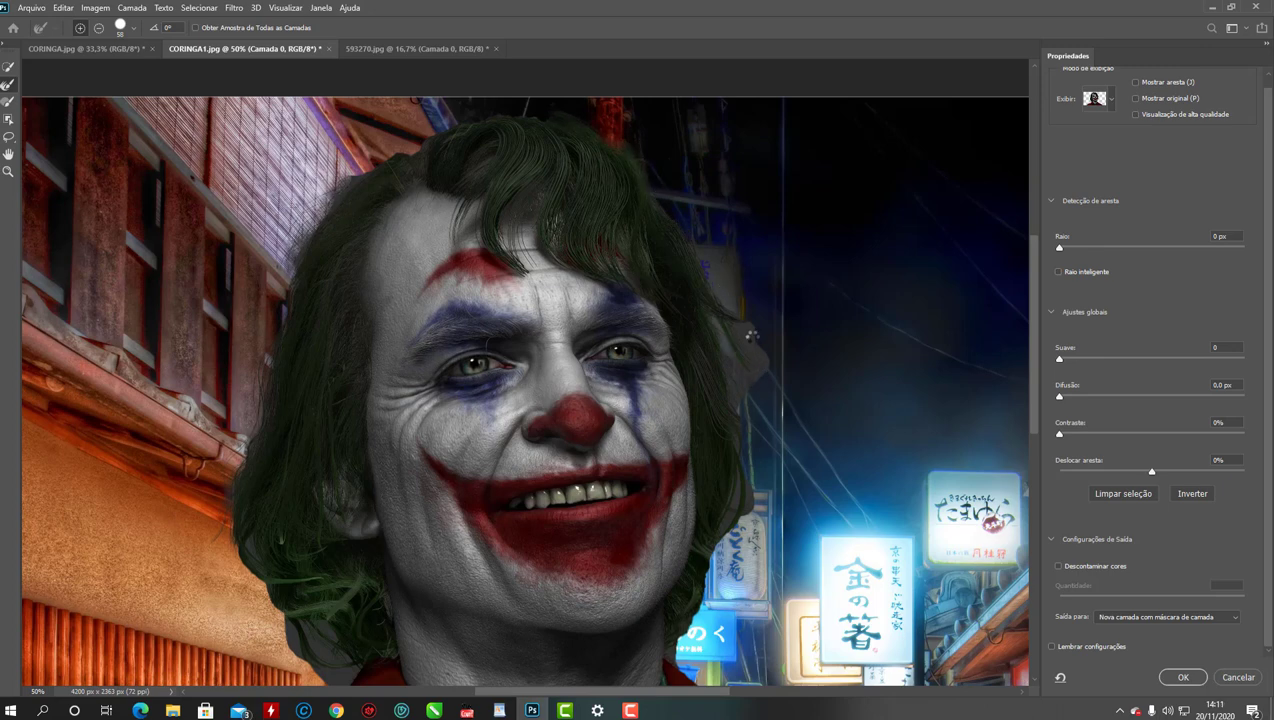
left_click_drag(750, 336, 720, 341)
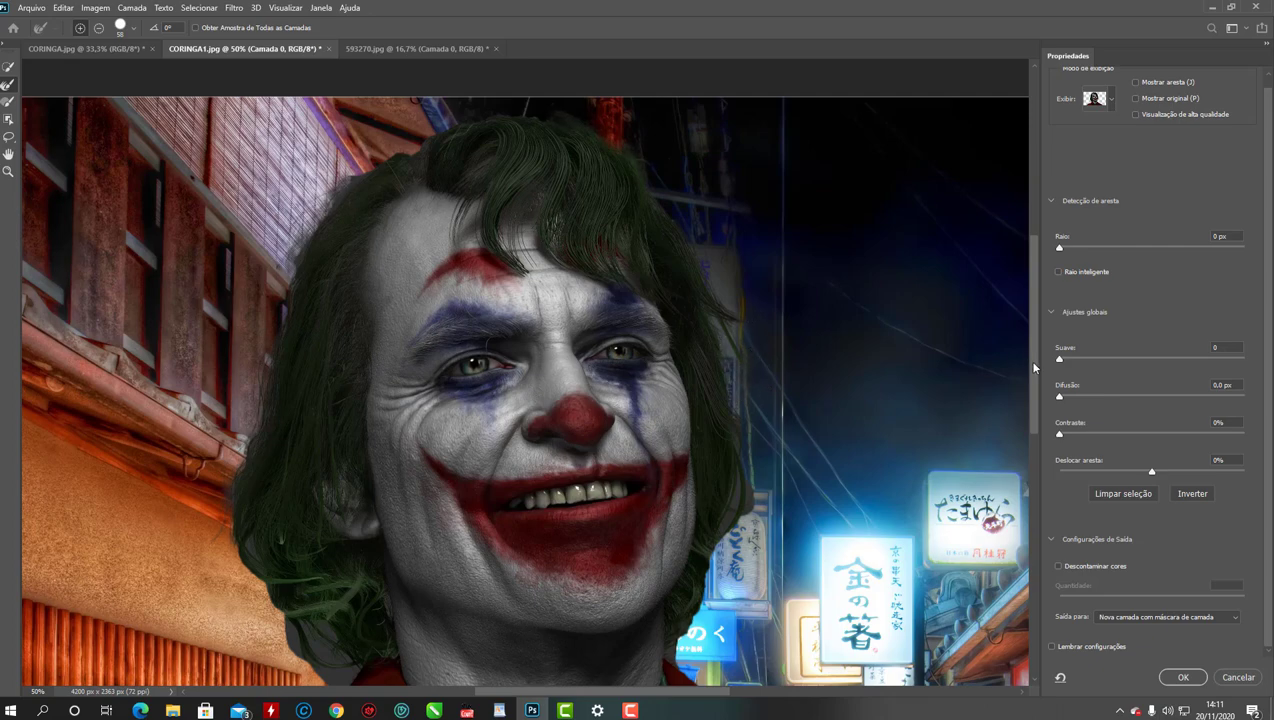
left_click_drag(1035, 368, 1035, 403)
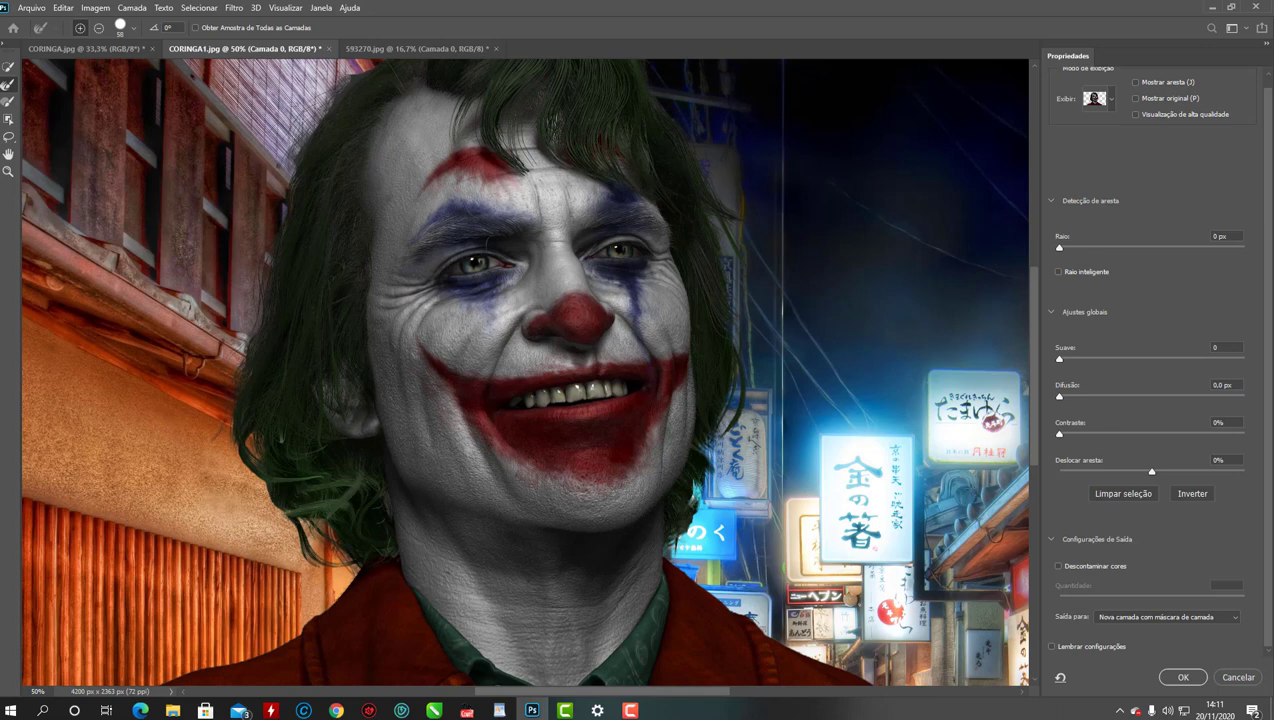
Shrink the Refine Edge Brush to 45 px and zoom out to view the whole masked portrait
scroll(1036, 460, "up", 5)
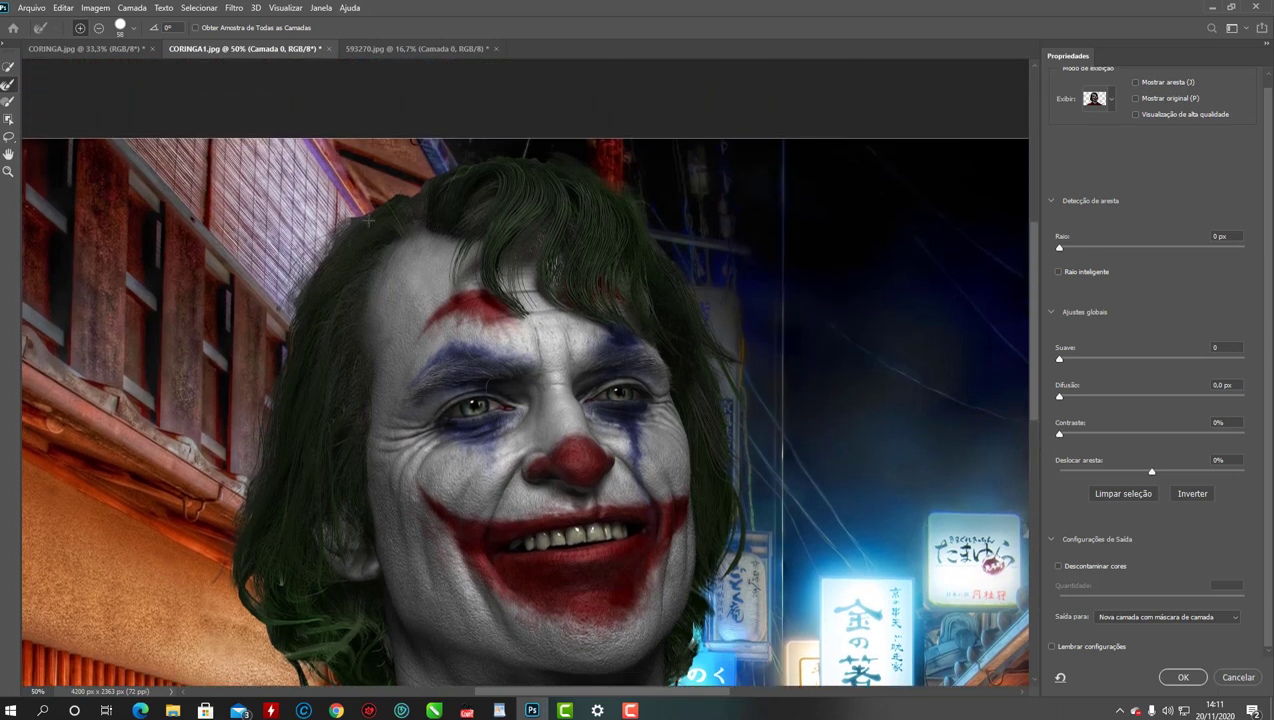
left_click(136, 31)
left_click_drag(95, 68, 88, 68)
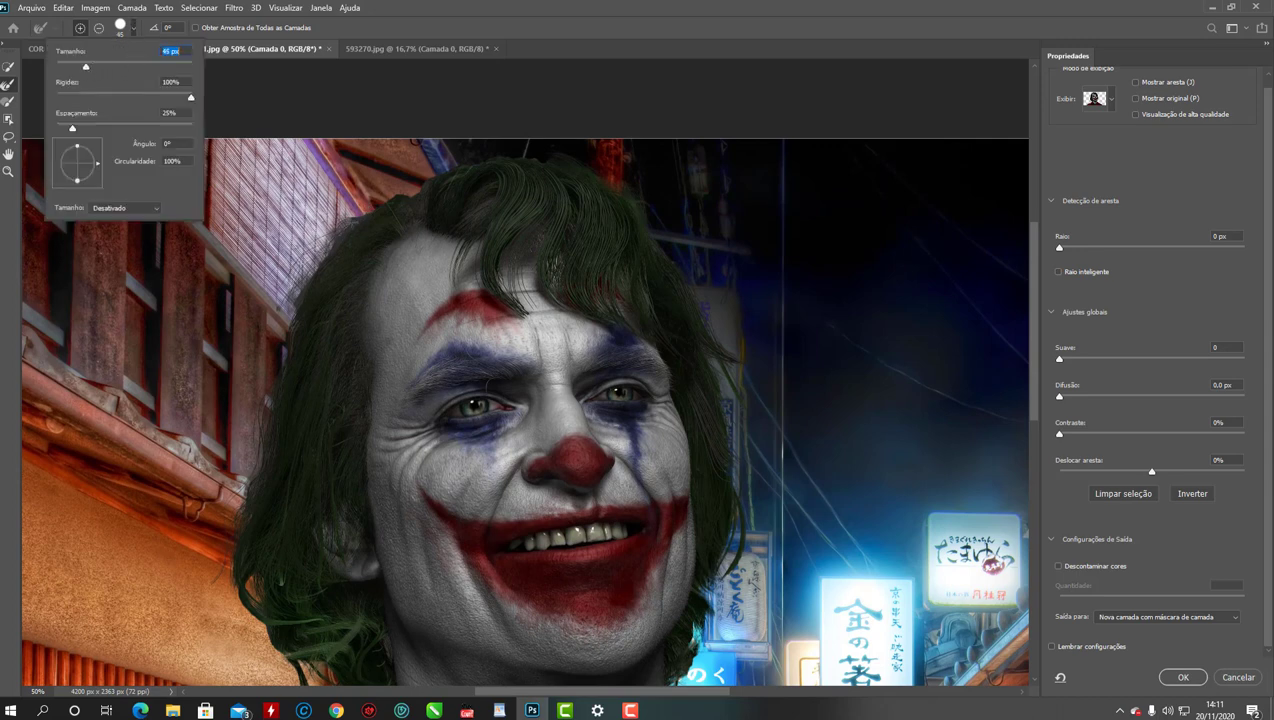
left_click(355, 220)
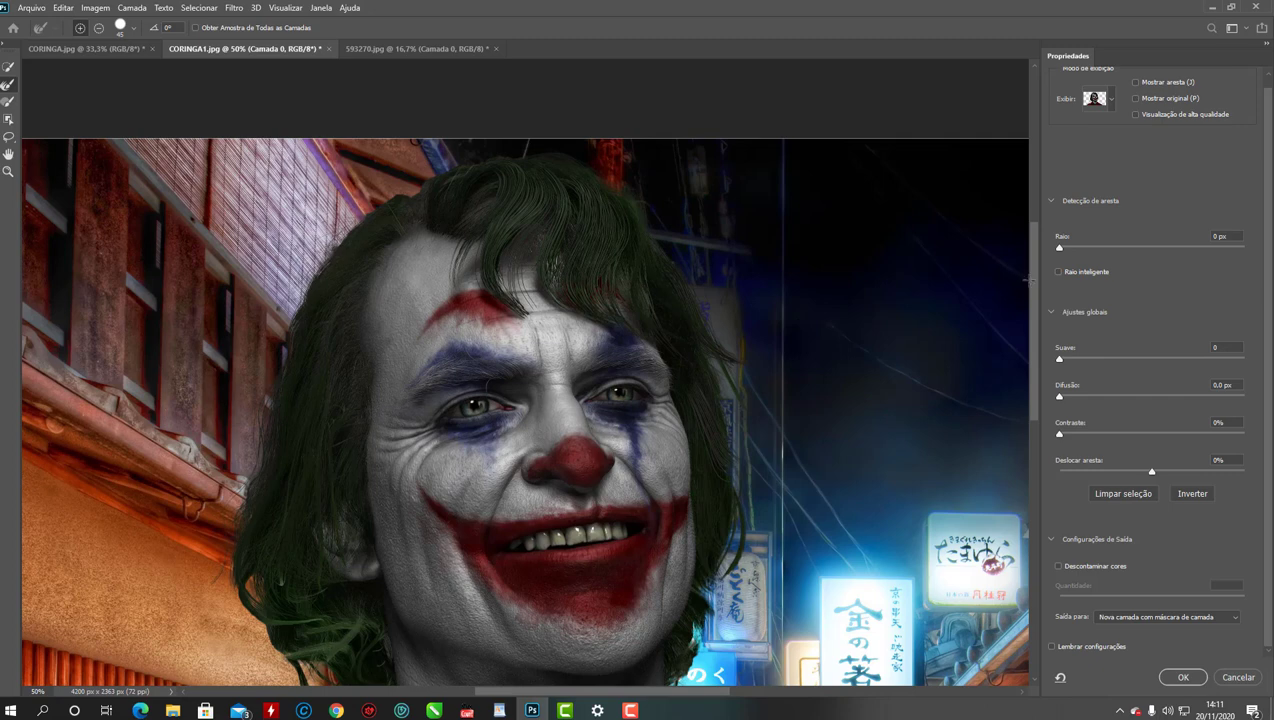
left_click_drag(1034, 285, 1037, 354)
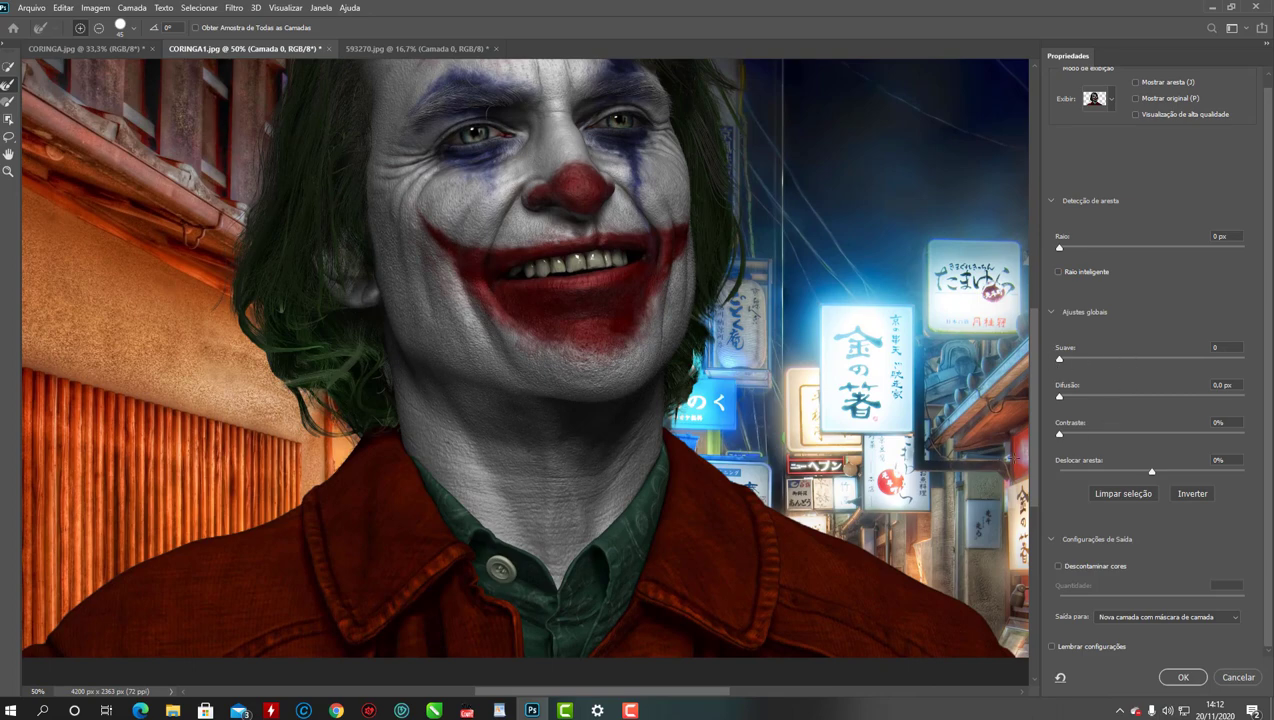
mouse_move(1034, 482)
left_mouse_down()
mouse_move(1034, 378)
mouse_move(1029, 409)
left_mouse_up()
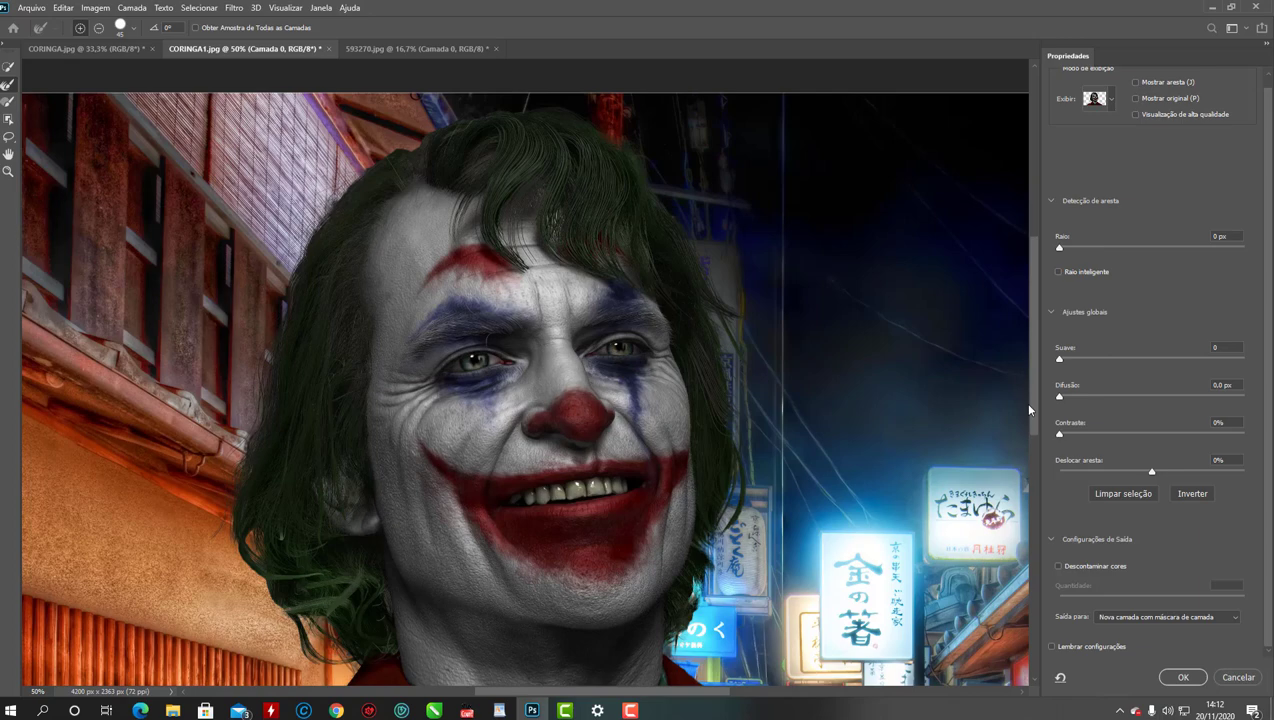
scroll(1029, 409, "down", 3)
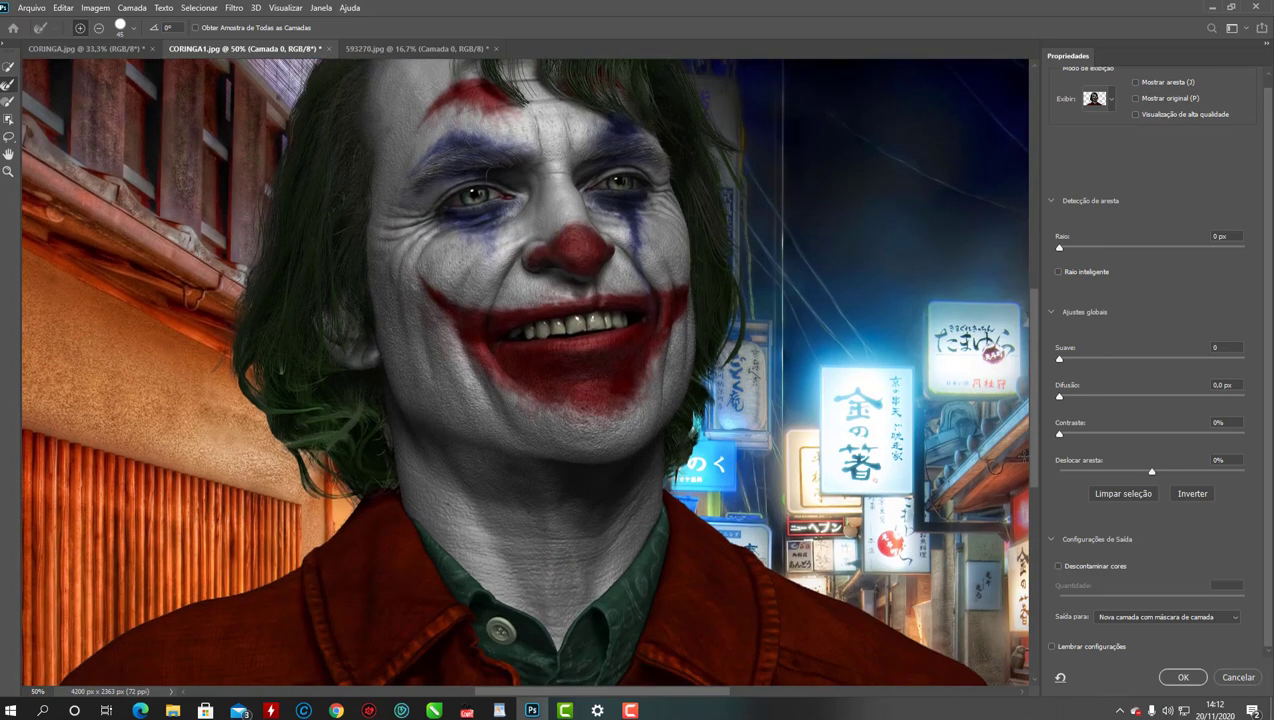
mouse_move(1034, 420)
left_mouse_down()
mouse_move(1039, 472)
mouse_move(1034, 442)
left_mouse_up()
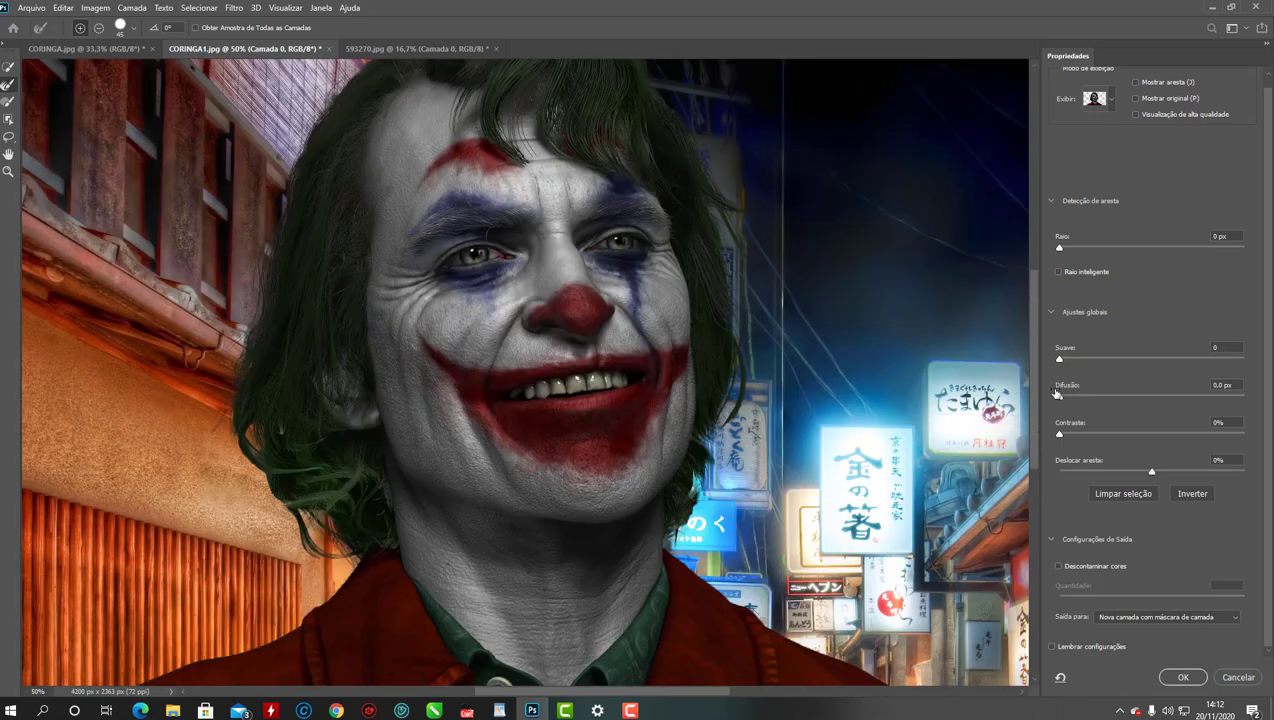
key("ctrl+minus")
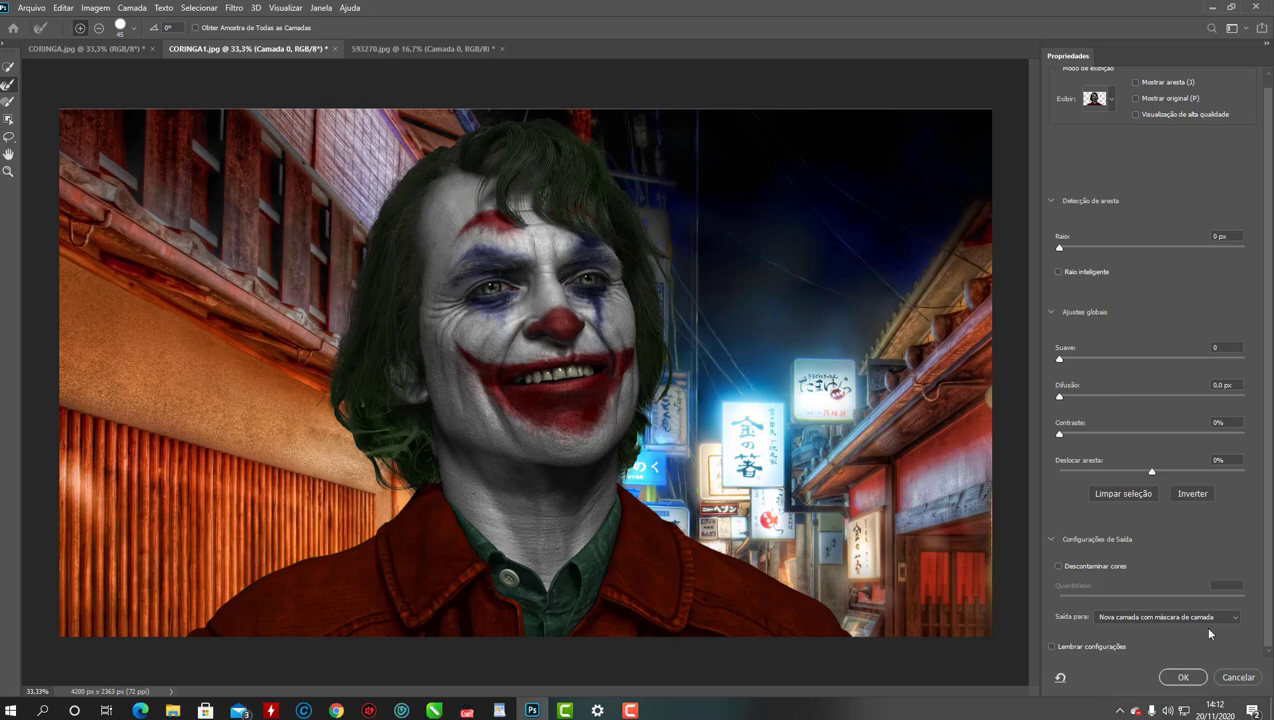
Confirm Select and Mask to output the Joker as a new masked layer, Camada 0 copiar
left_click(1182, 678)
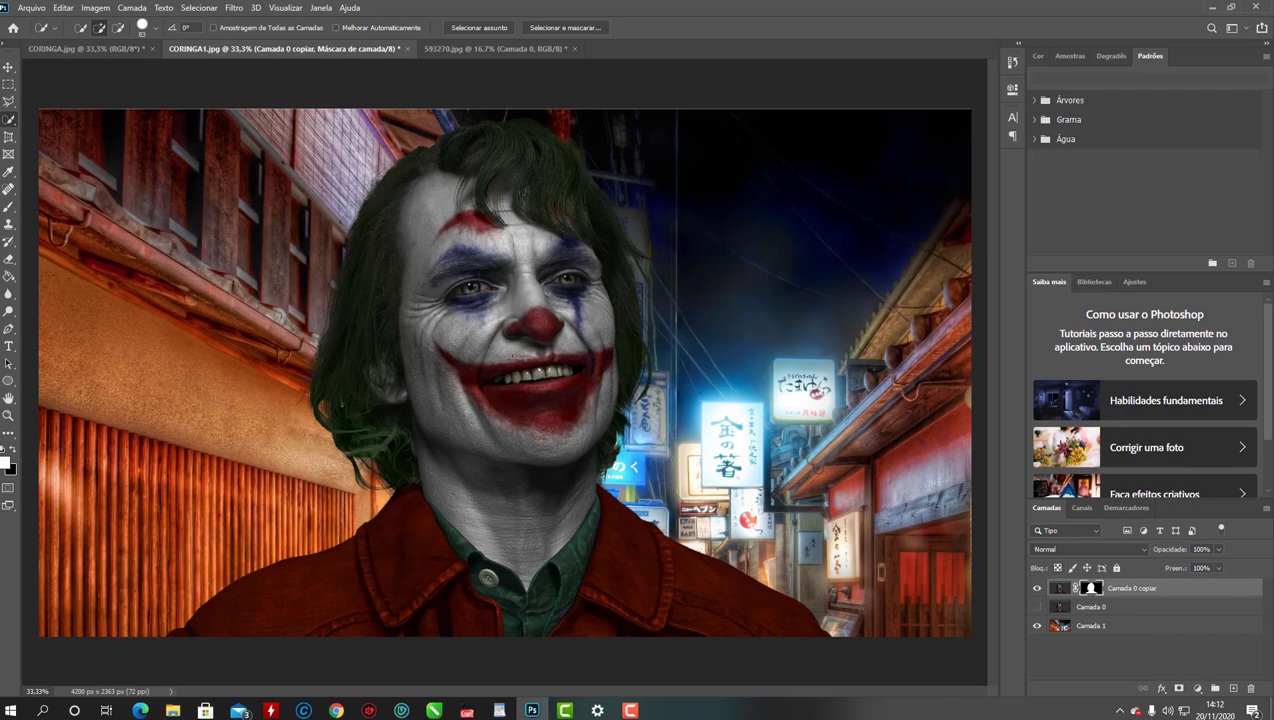
scroll(513, 355, "up", 1)
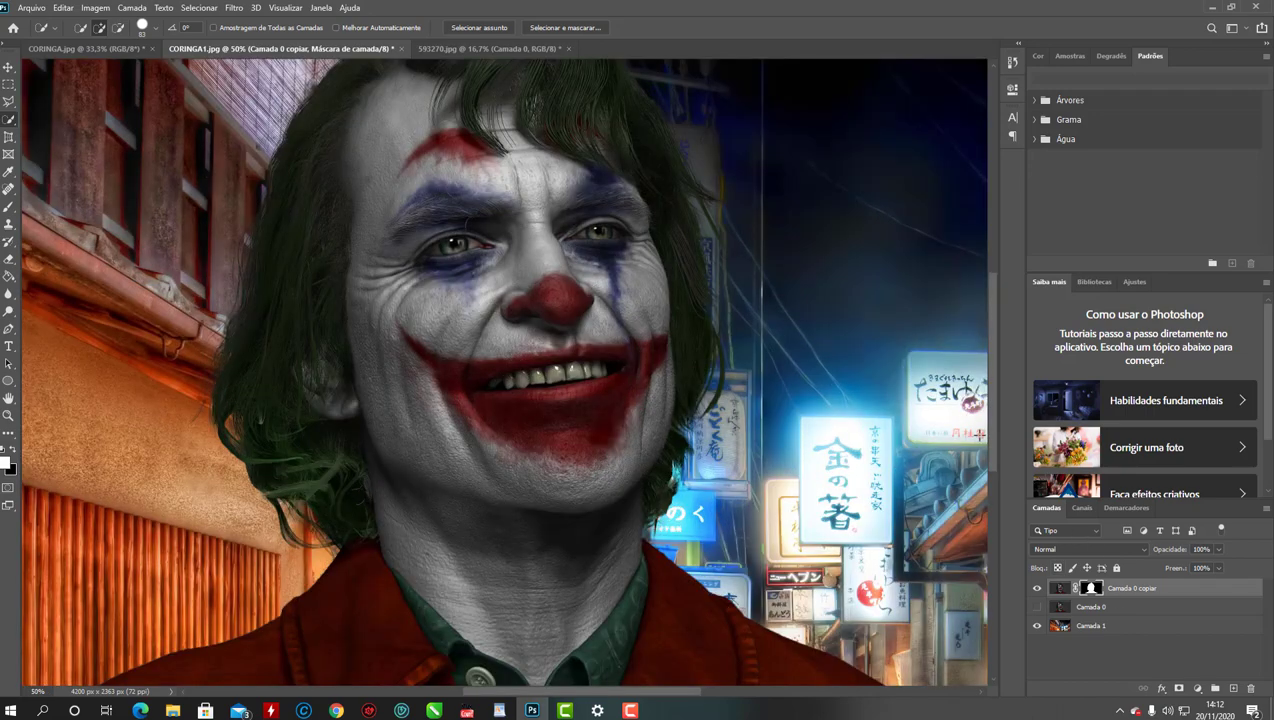
scroll(985, 423, "up", 3)
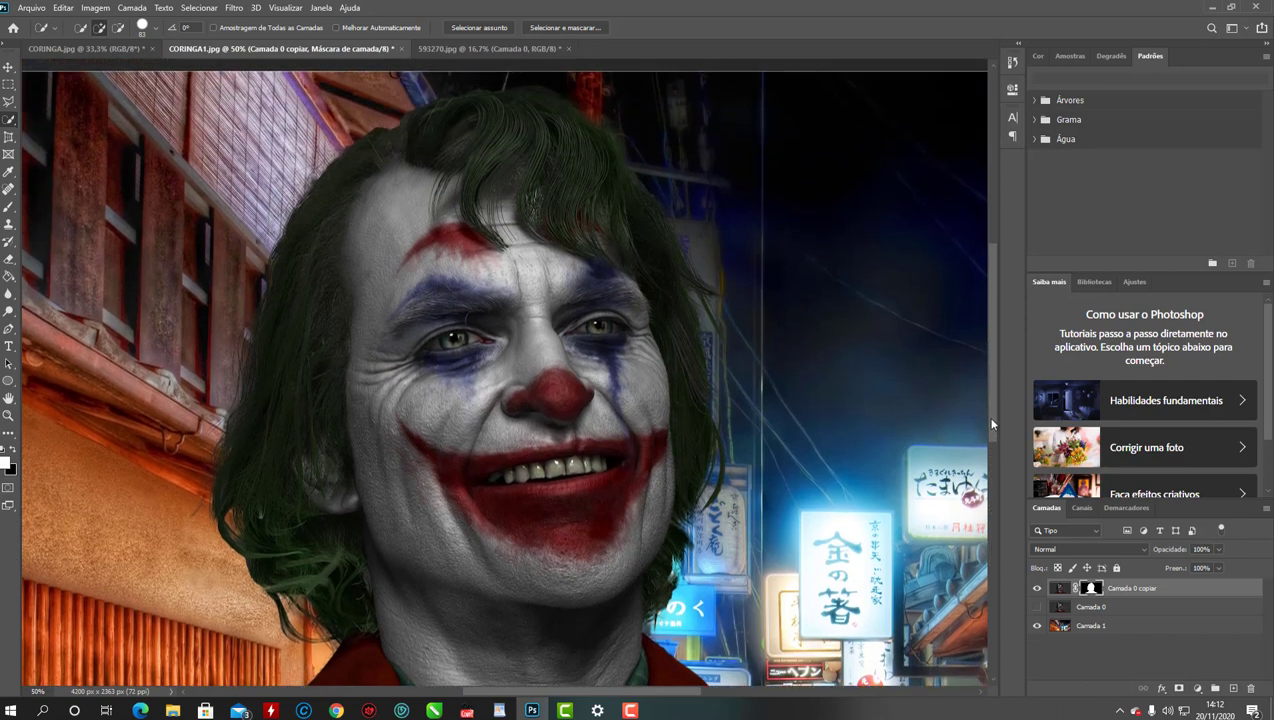
Open Opções de mesclagem (Blending Options) for the Camada 0 copiar layer
left_click(1059, 591)
right_click(1059, 591)
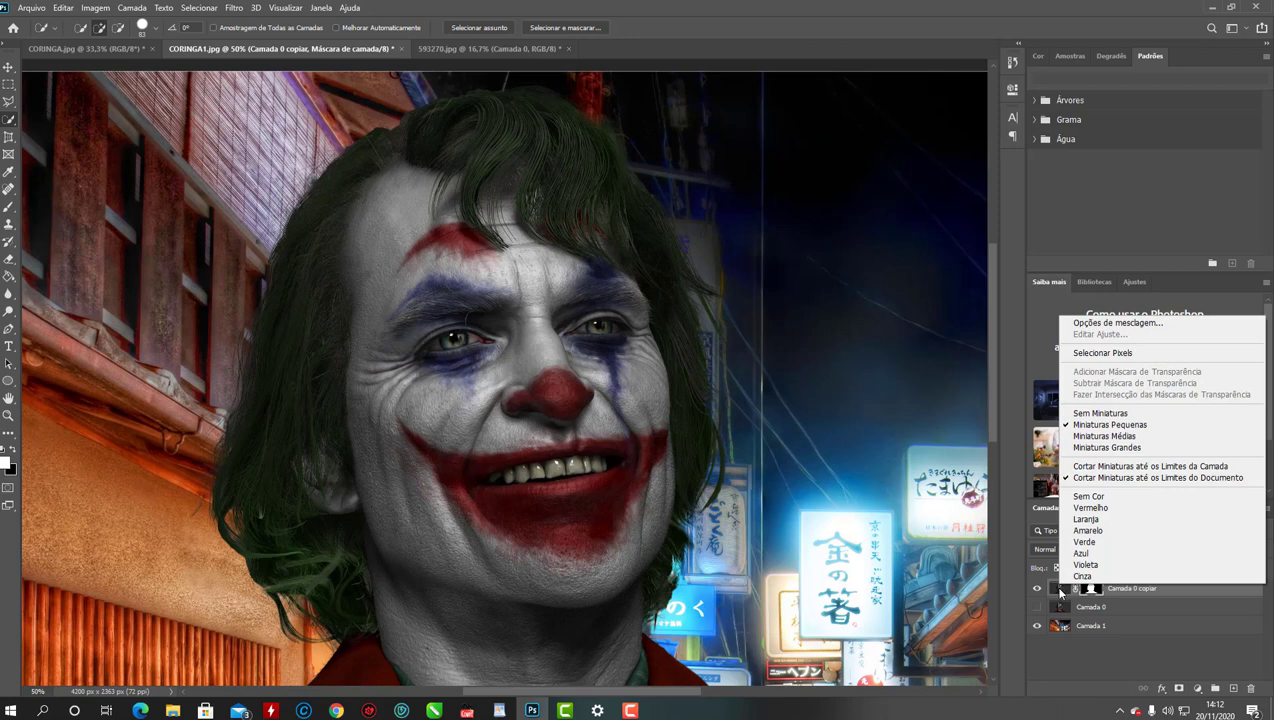
left_click(1060, 593)
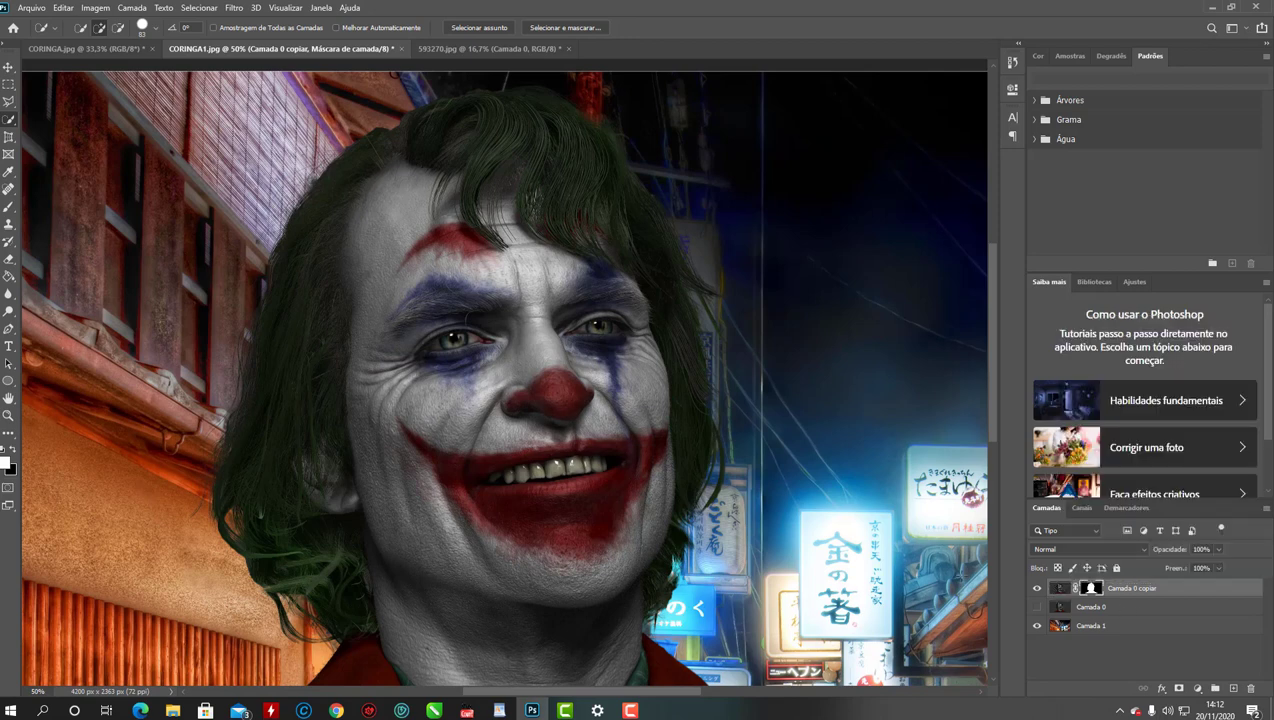
right_click(1058, 592)
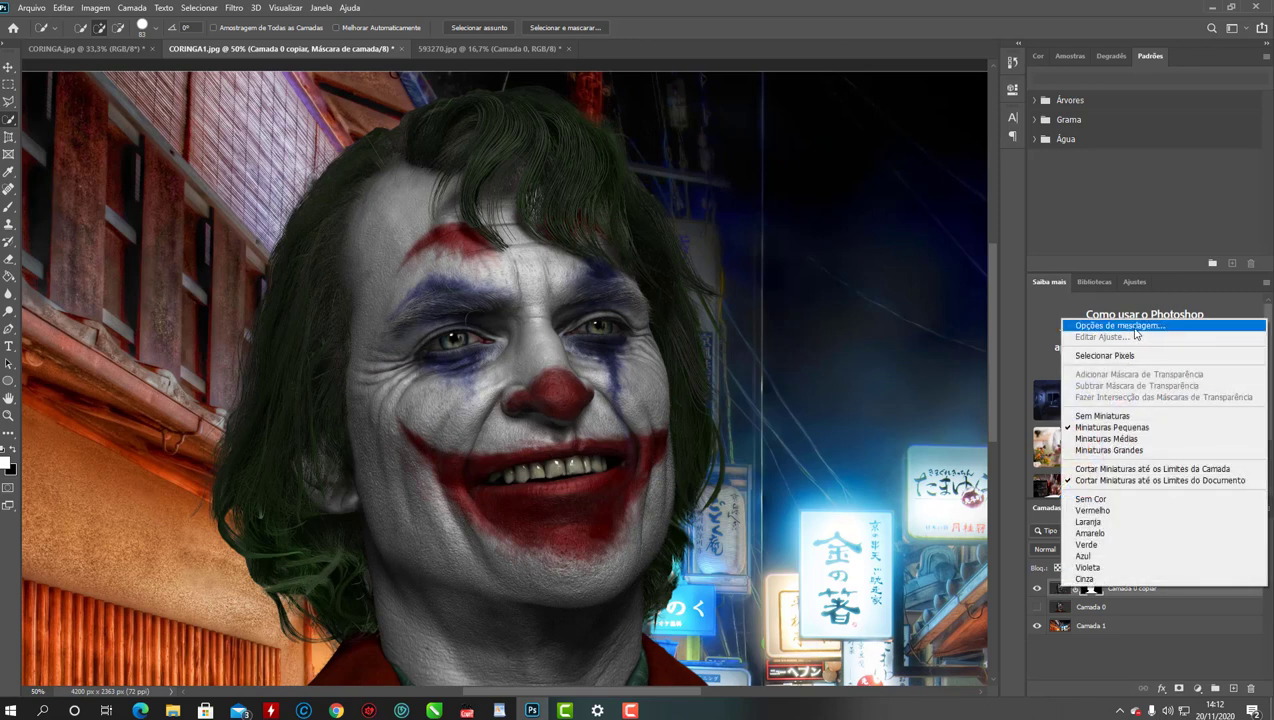
left_click(1135, 329)
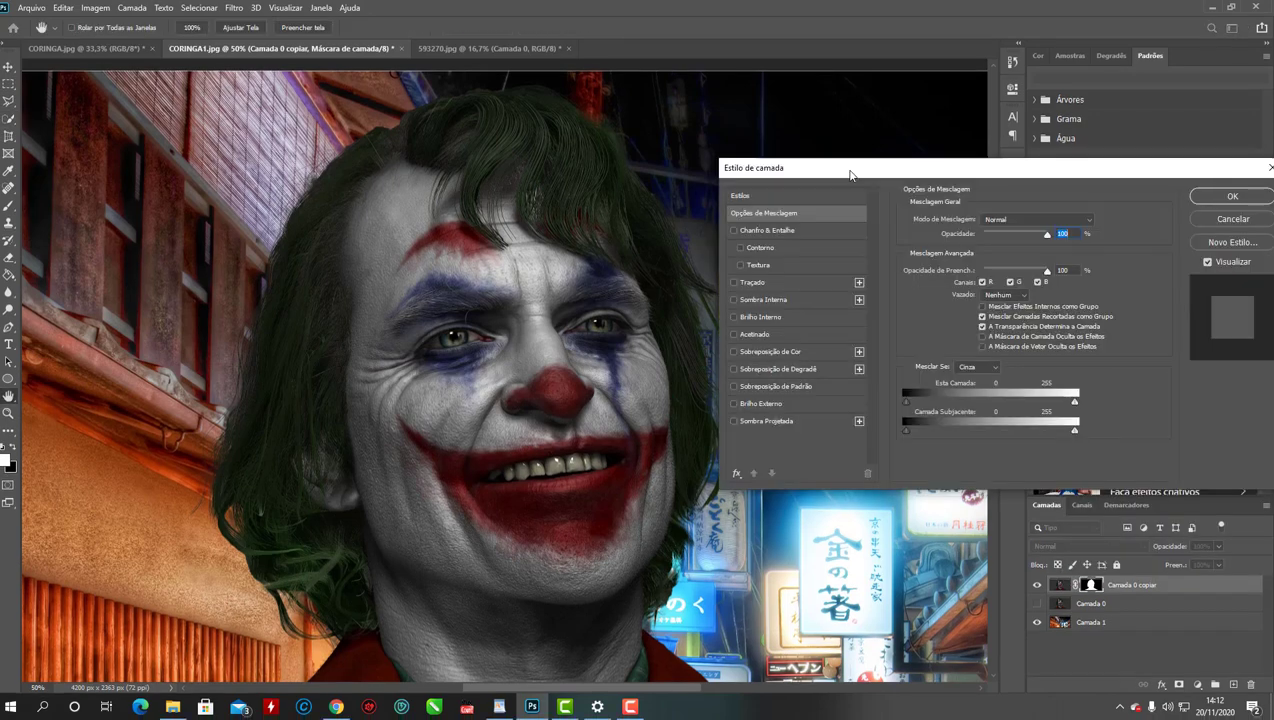
Turn on Inner Glow for the Joker layer and show its settings
left_click(735, 317)
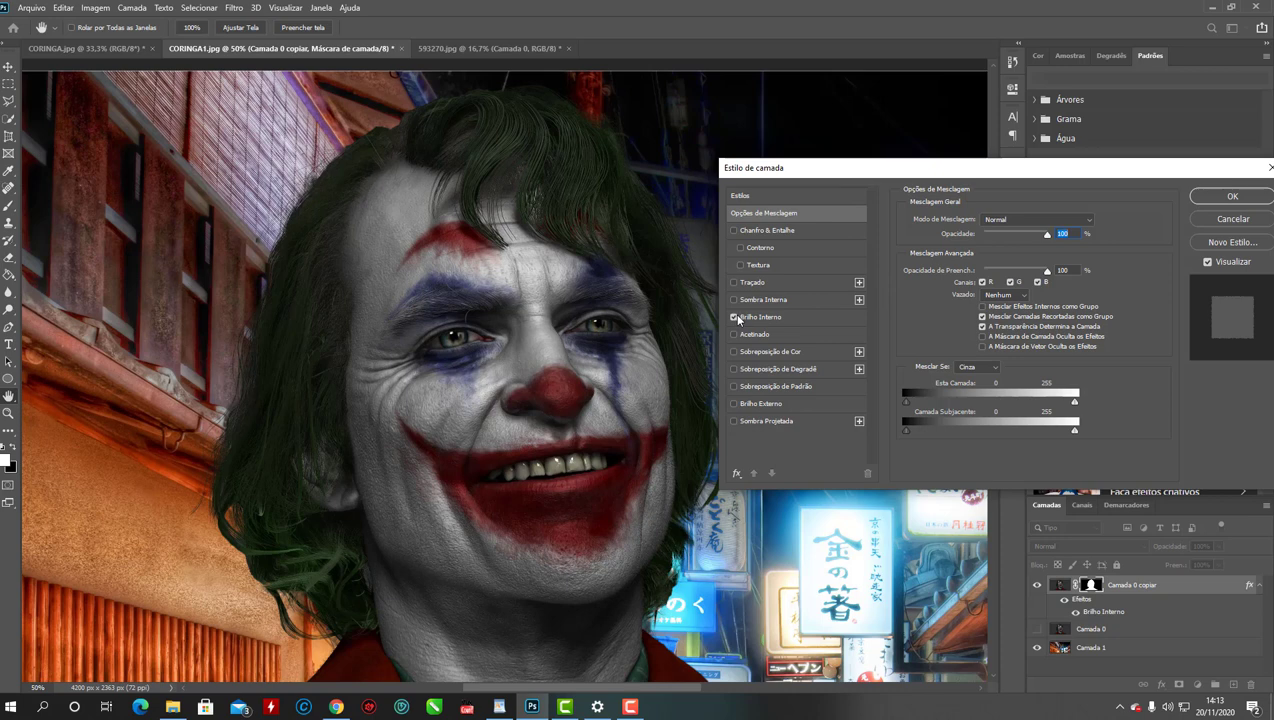
left_click(735, 317)
left_click(735, 317)
left_click(769, 318)
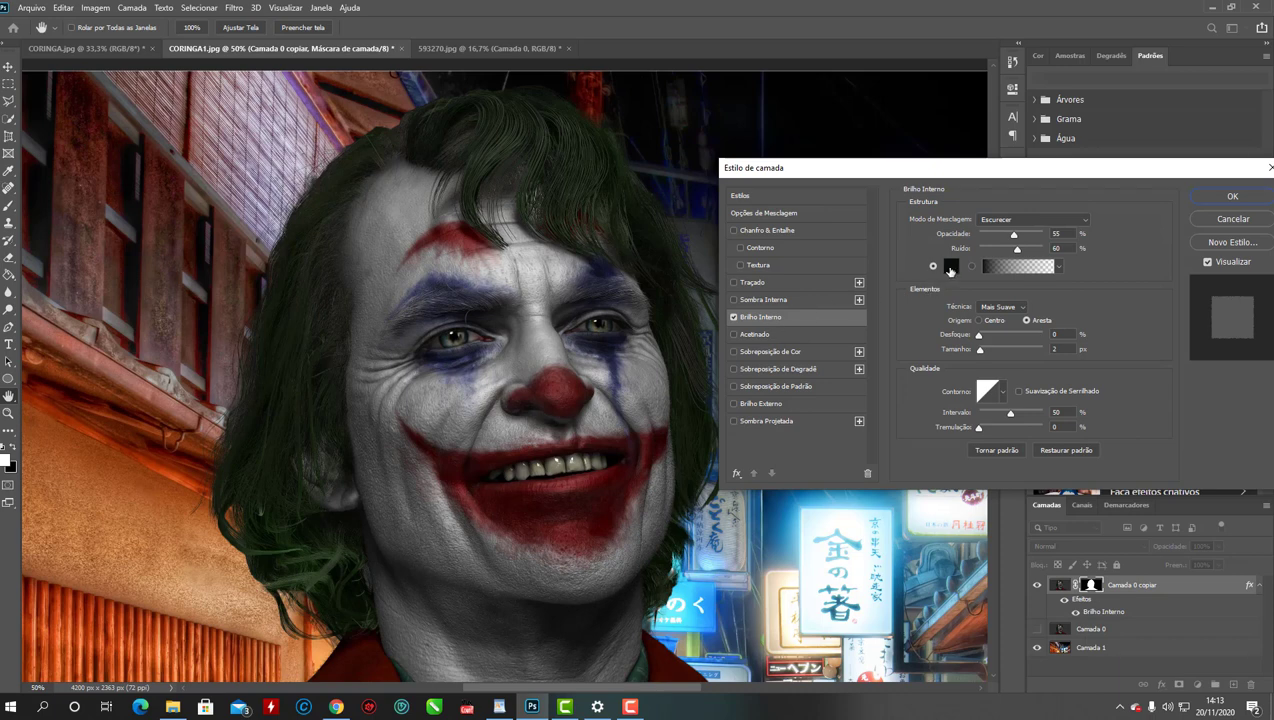
Set the inner glow colour to white (ffffff) and bring up Outer Glow
left_click(951, 268)
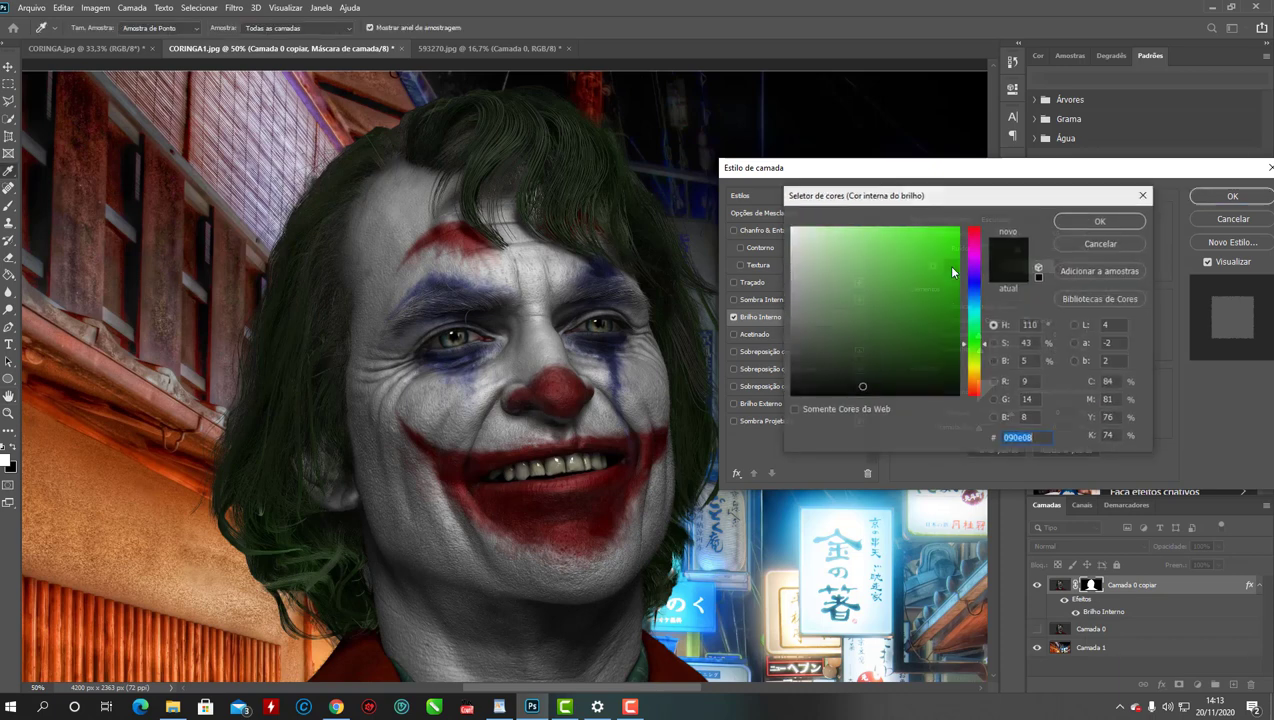
left_click(790, 396)
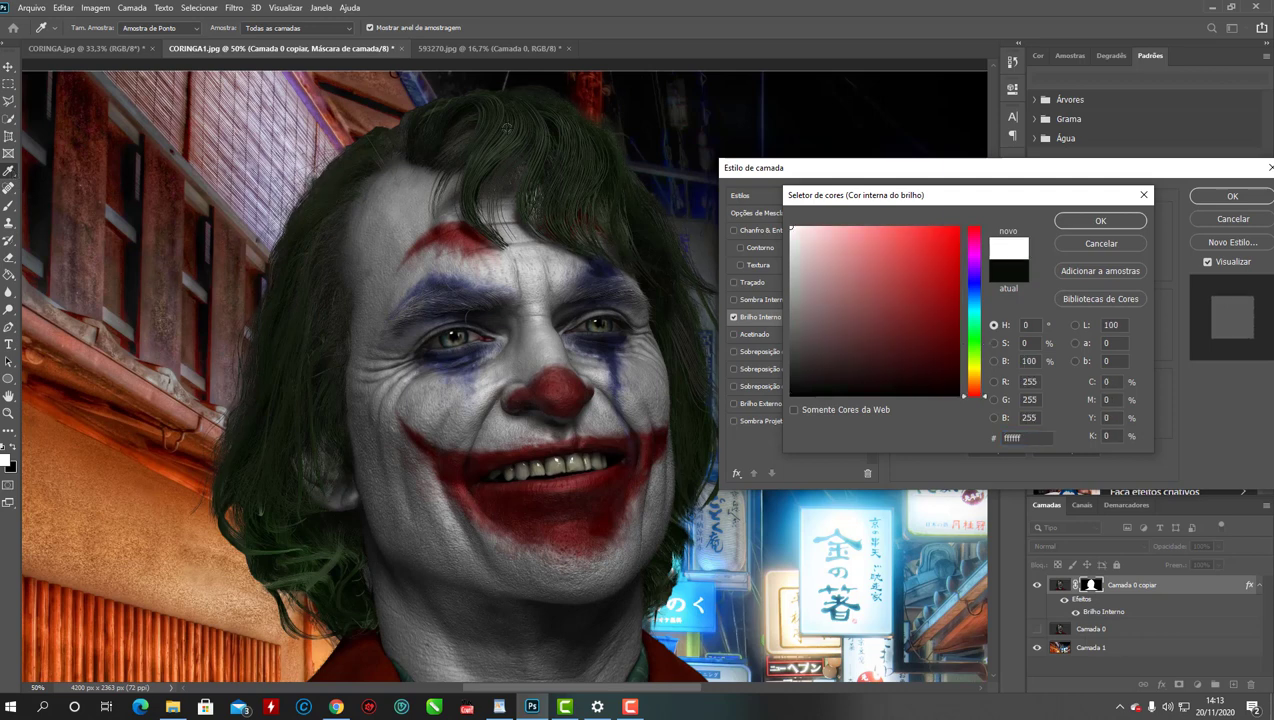
left_click(506, 128)
left_click(1076, 222)
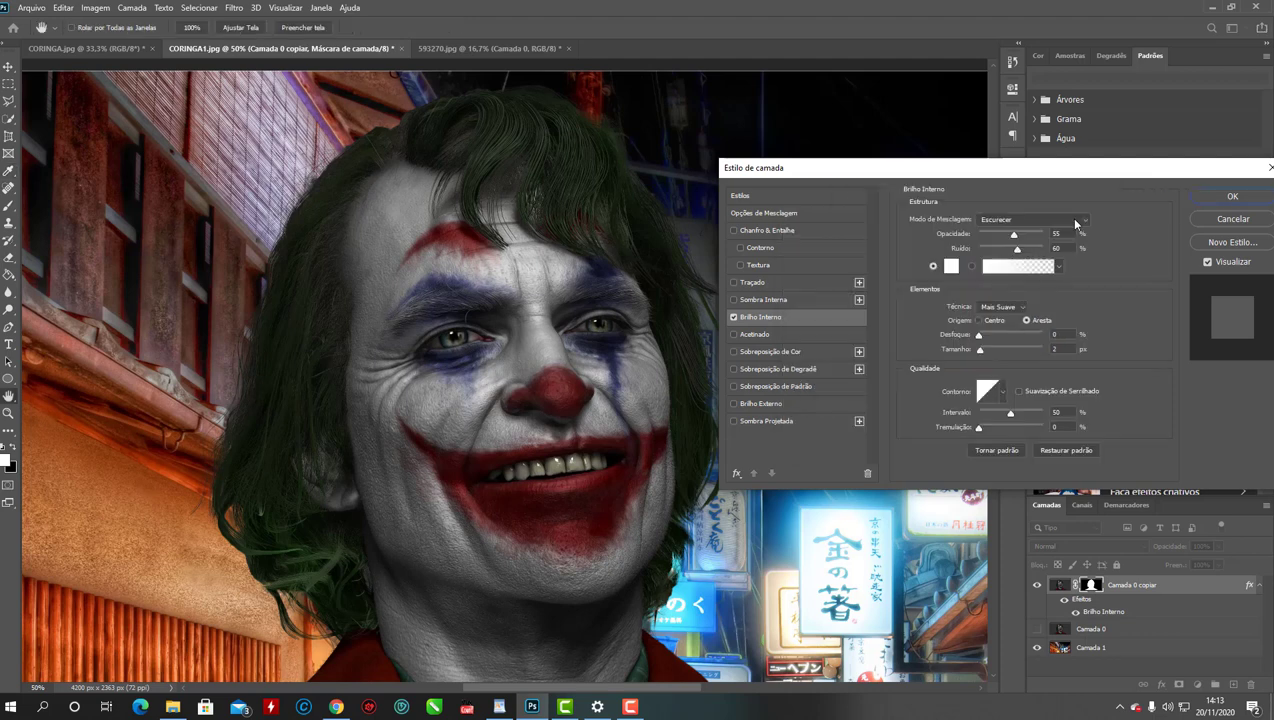
left_click(762, 405)
left_click(734, 405)
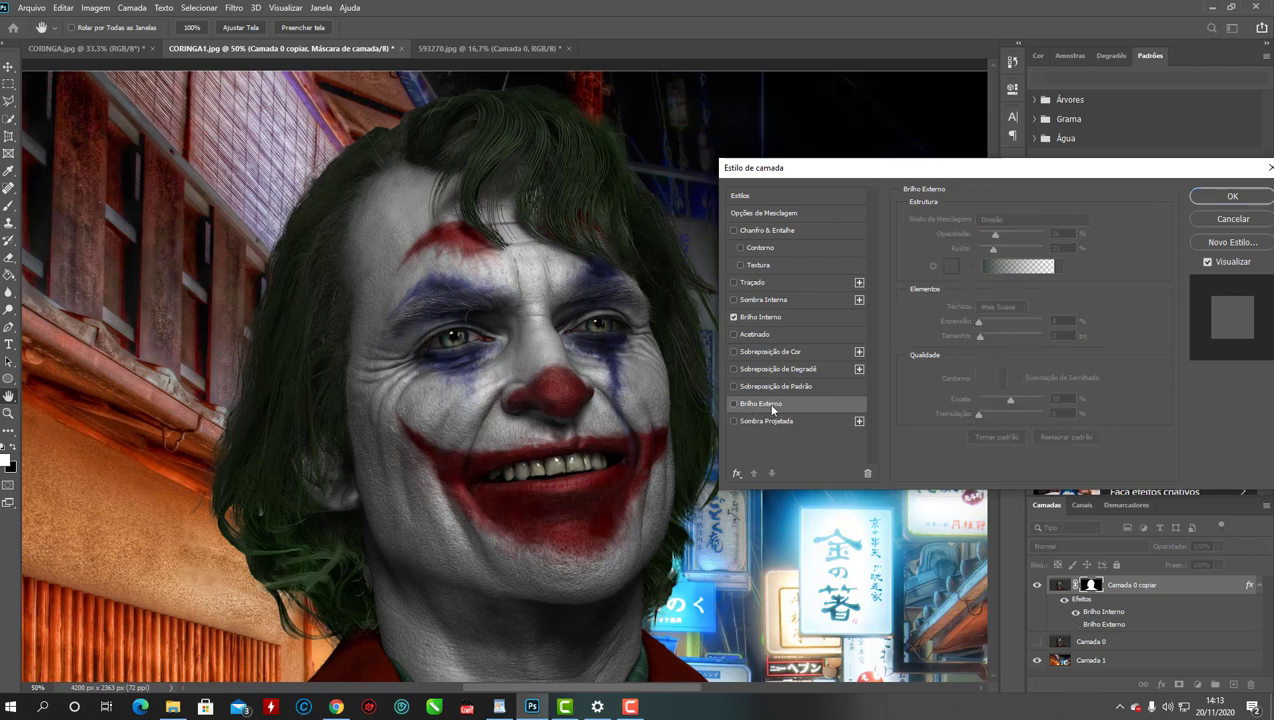
Re-enable Outer Glow, toggling it on and off to compare the look
left_click(759, 405)
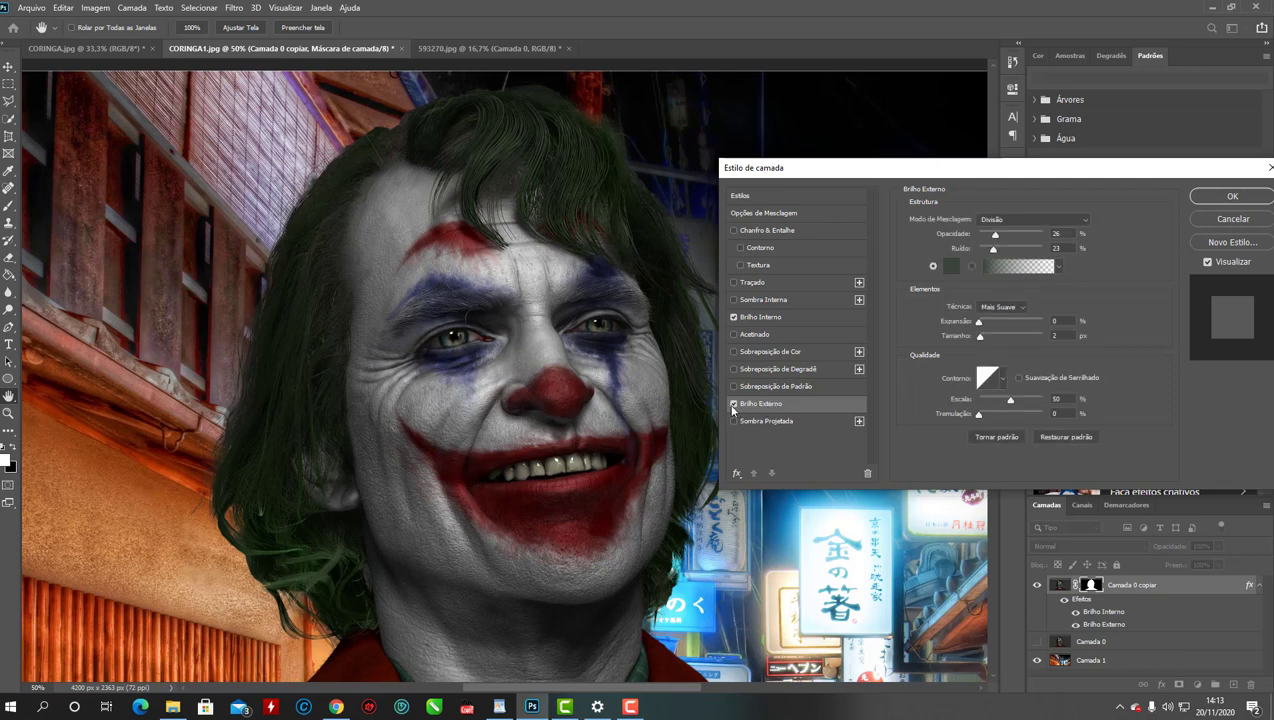
left_click(733, 405)
left_click(733, 404)
left_click(734, 404)
left_click(734, 404)
left_click(734, 404)
left_click(734, 404)
Set the outer glow colour to near-black 070707
left_click(951, 270)
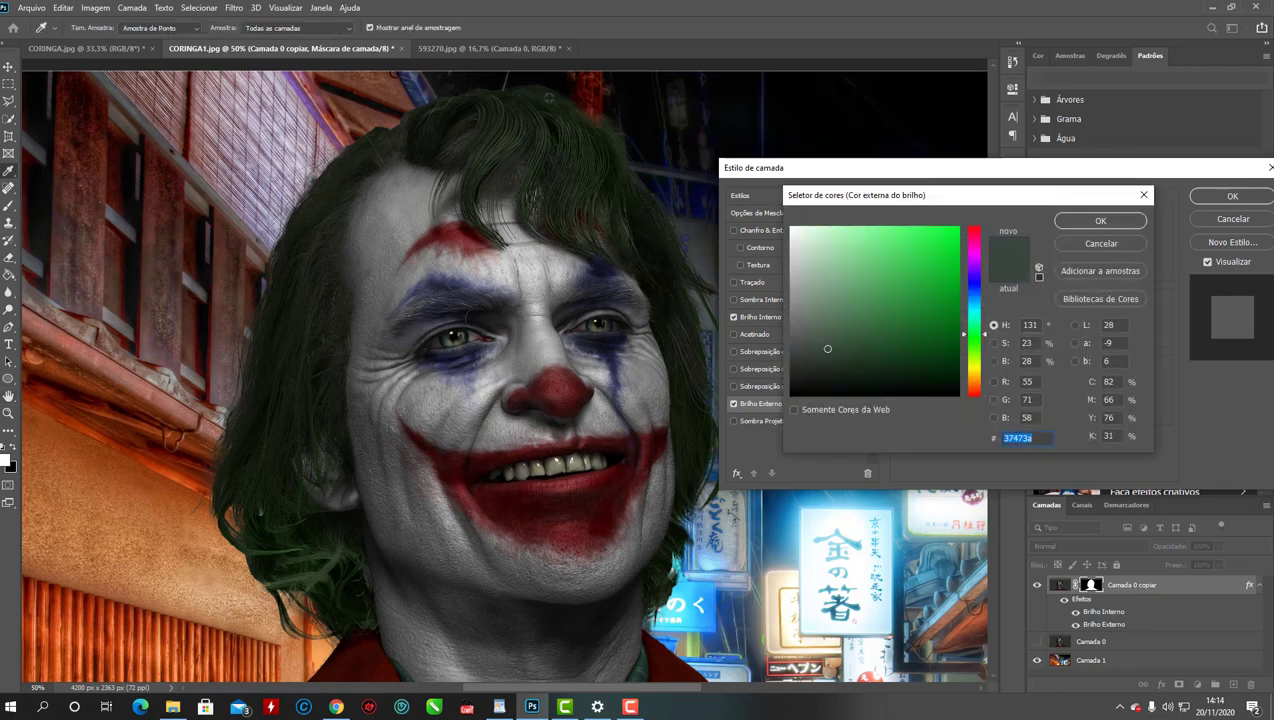
type("838383")
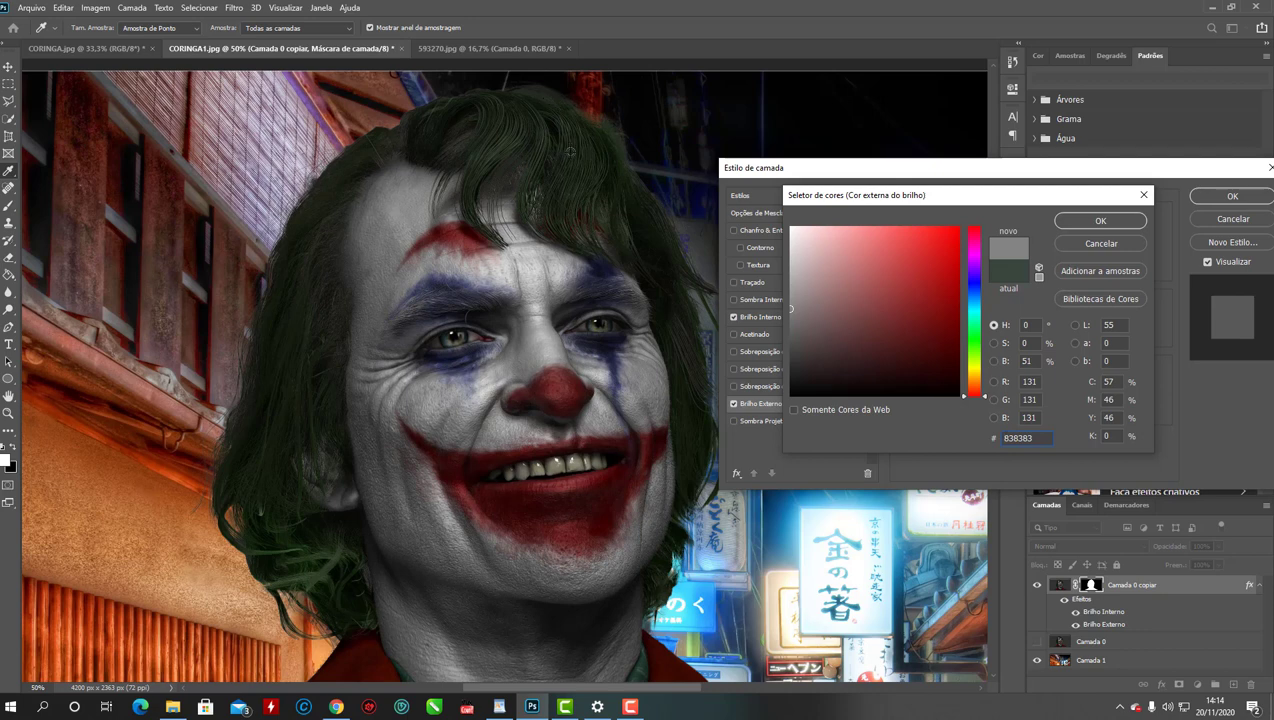
type("ffffff")
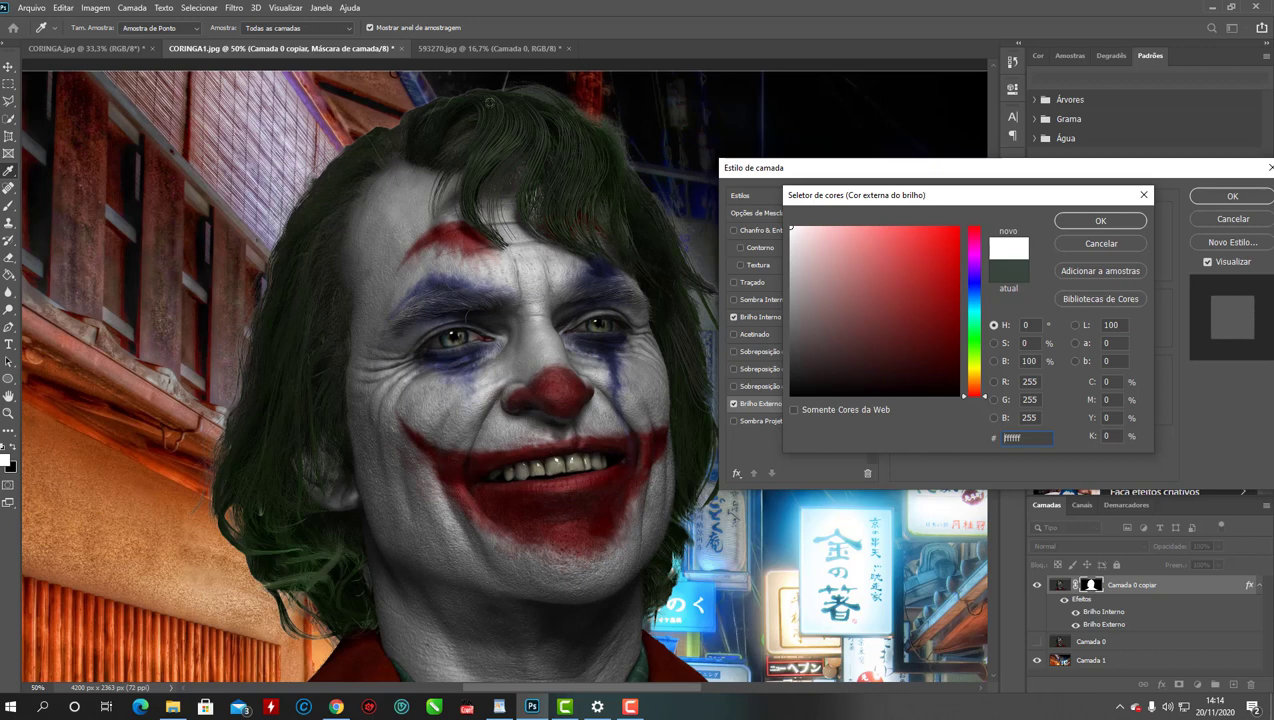
key("ctrl+a")
left_click(797, 391)
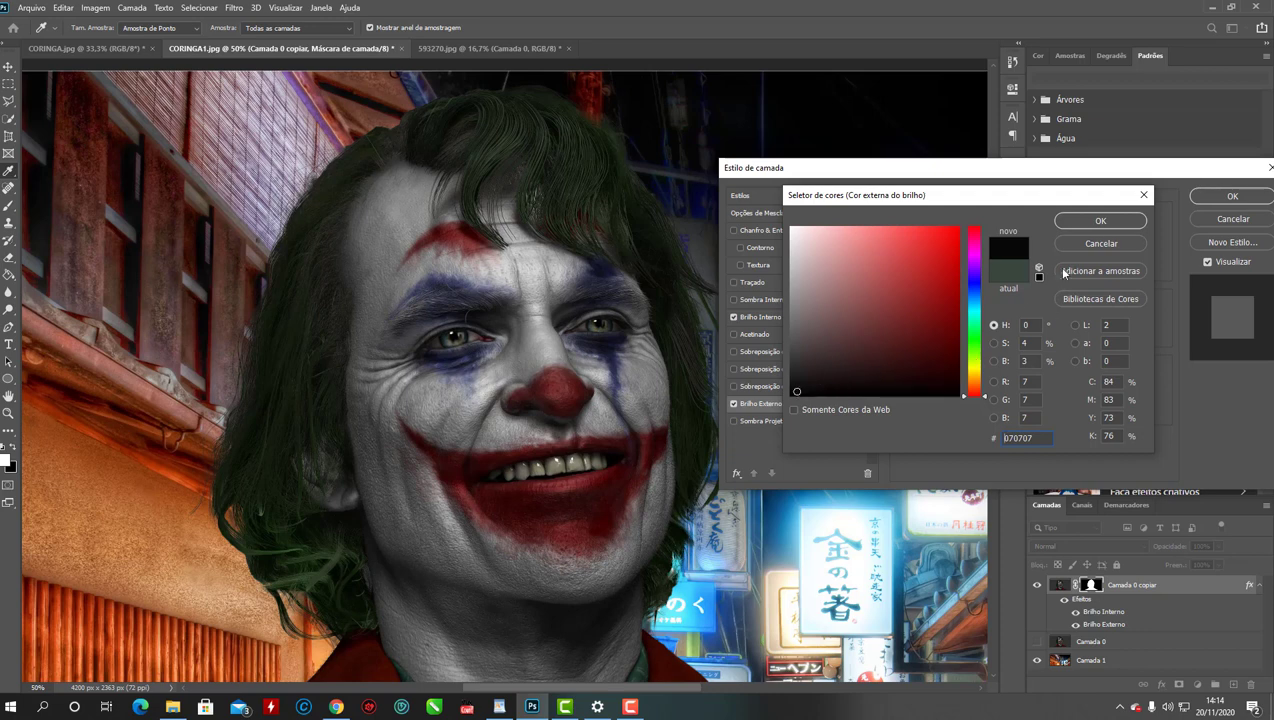
left_click(1100, 222)
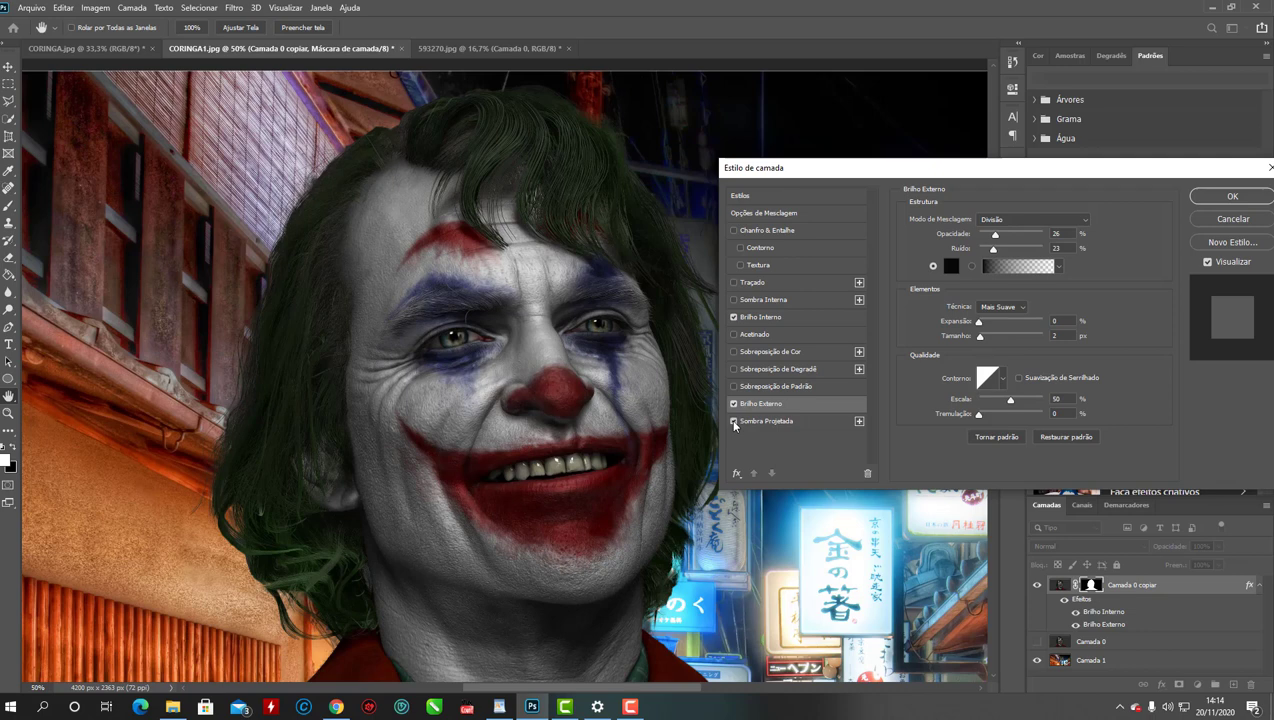
Add a Drop Shadow (Sombra Projetada) to the Joker layer and apply the layer styles
left_click(734, 422)
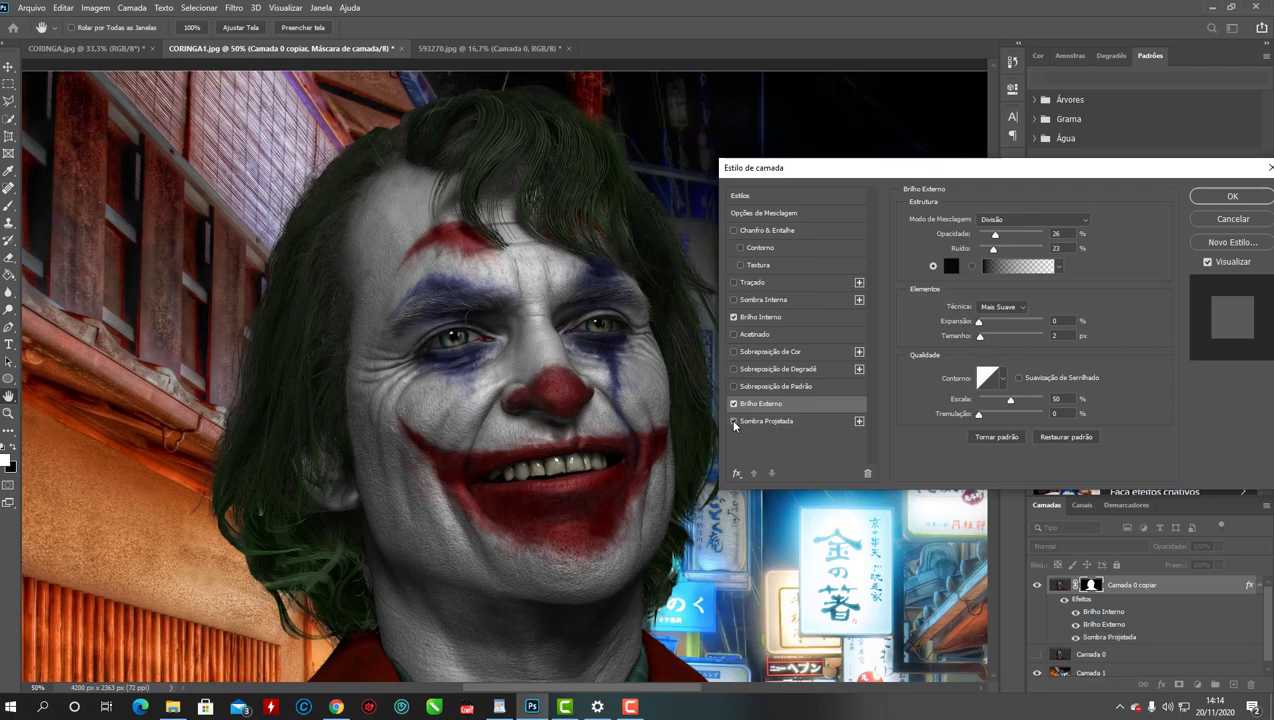
left_click(734, 422)
left_click(734, 422)
left_click(734, 422)
left_click(1247, 197)
Zoom out to 25% to review the composite, then select background layer Camada 1
scroll(850, 360, "down", 1)
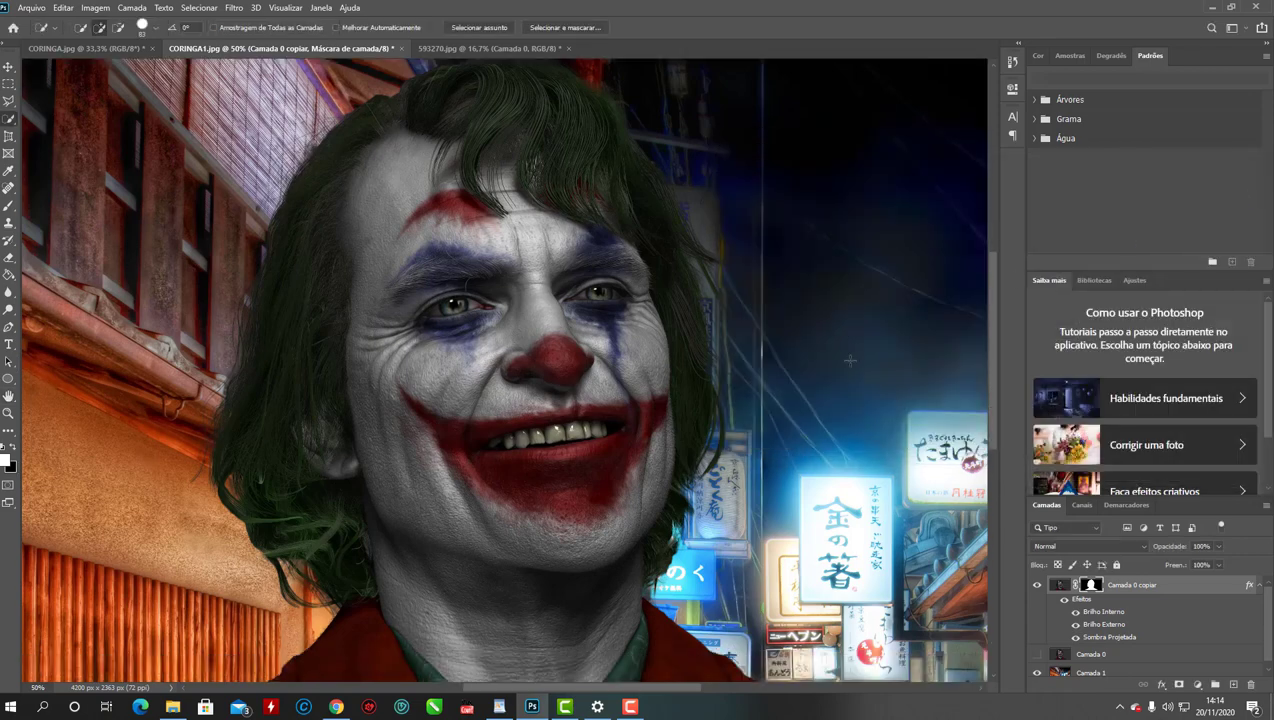
scroll(850, 360, "down", 1)
scroll(850, 360, "up", 1)
scroll(713, 563, "down", 4)
scroll(713, 563, "down", 3)
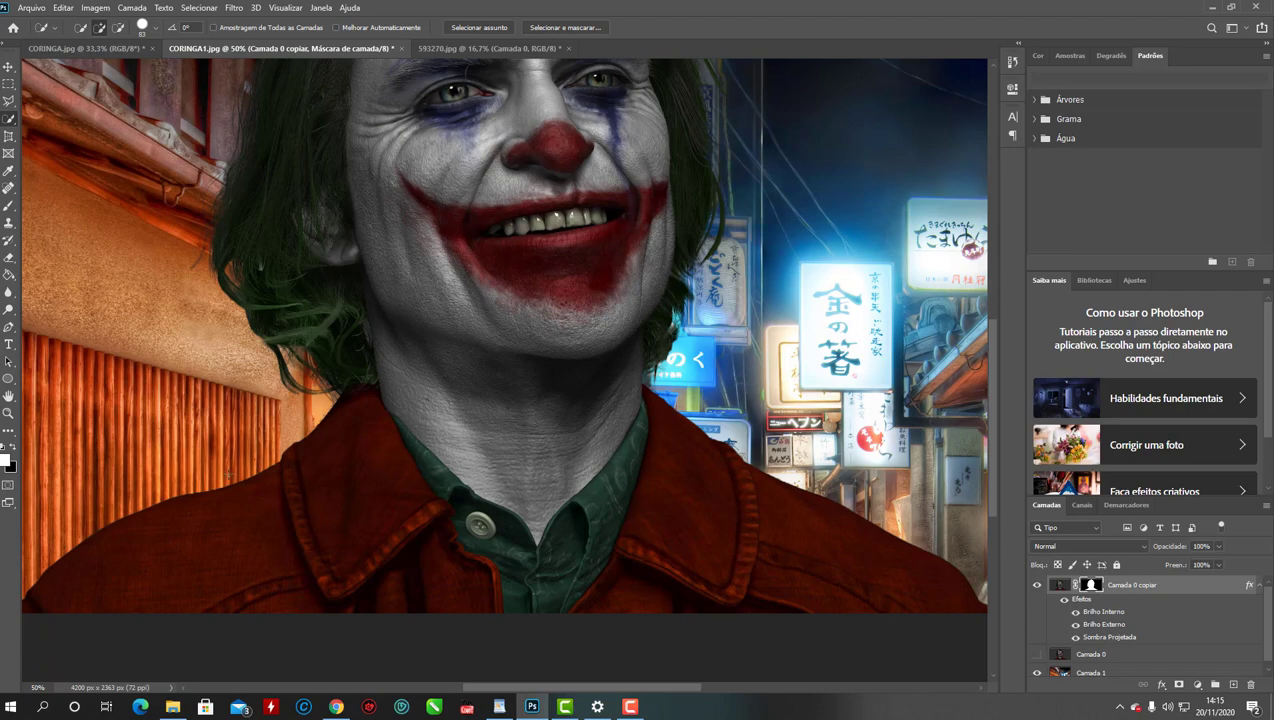
scroll(253, 447, "up", 2)
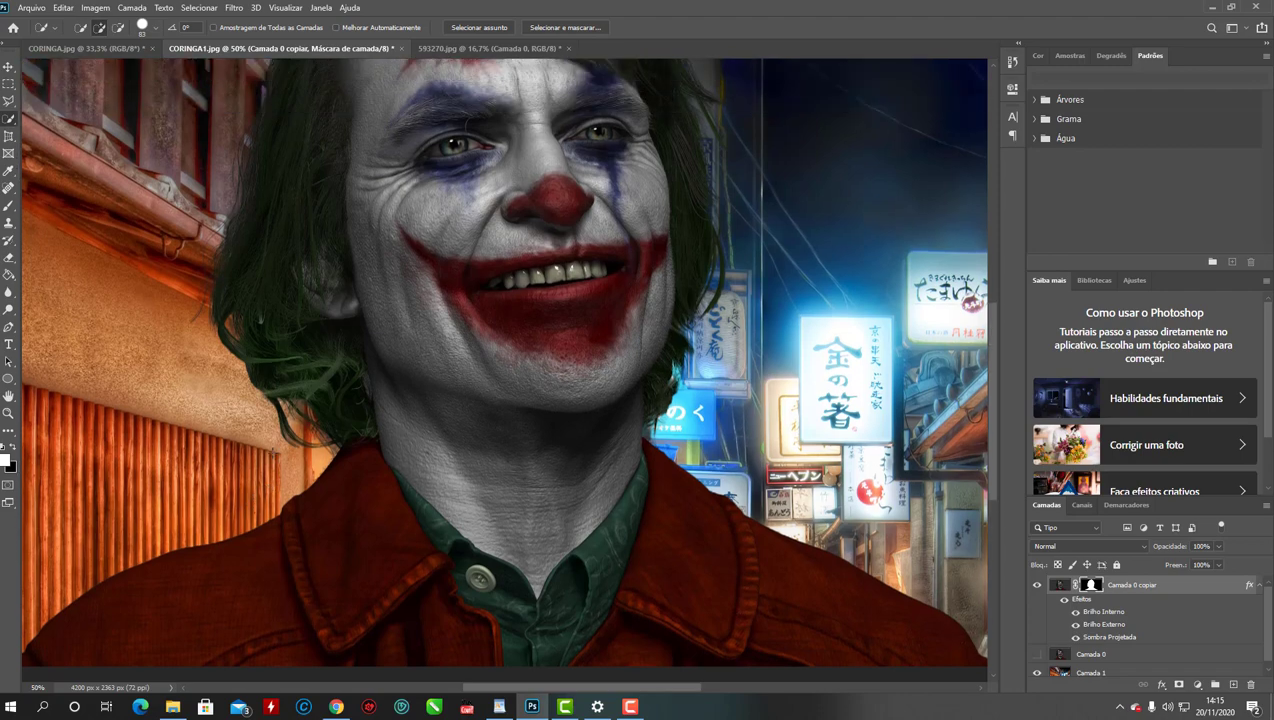
scroll(272, 453, "down", 1)
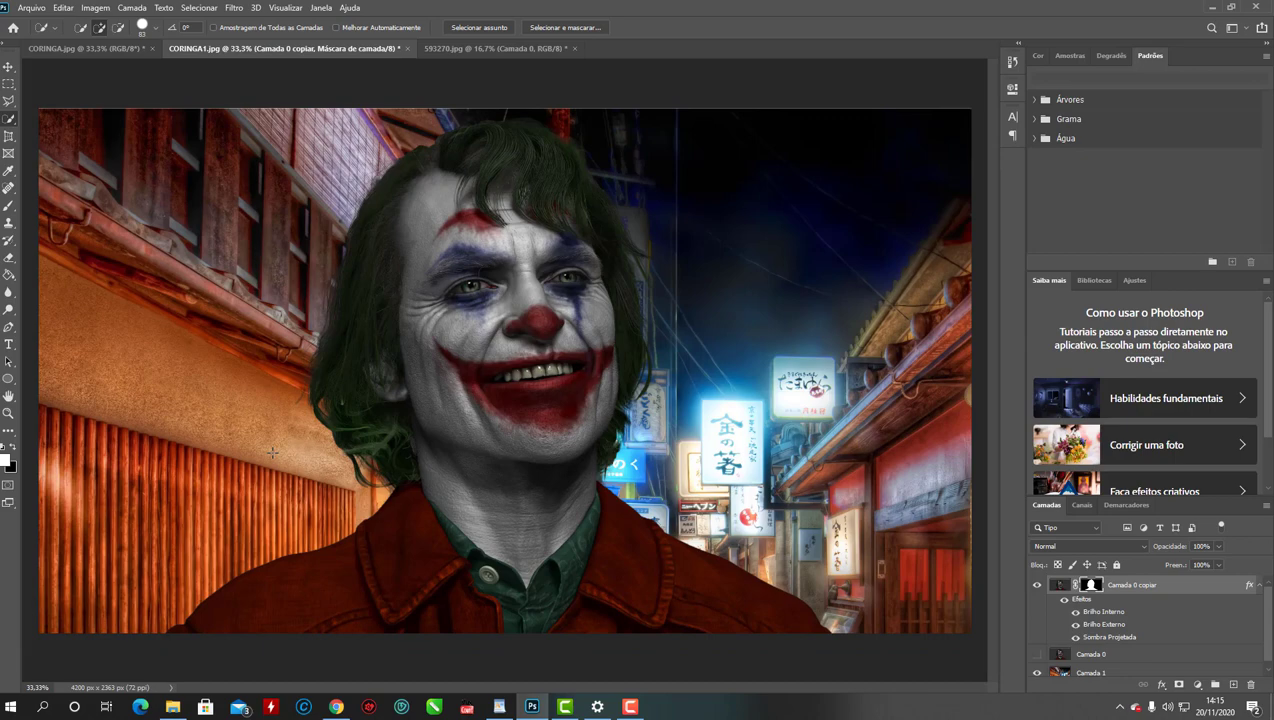
scroll(272, 453, "down", 1)
scroll(272, 453, "up", 1)
scroll(272, 453, "down", 1)
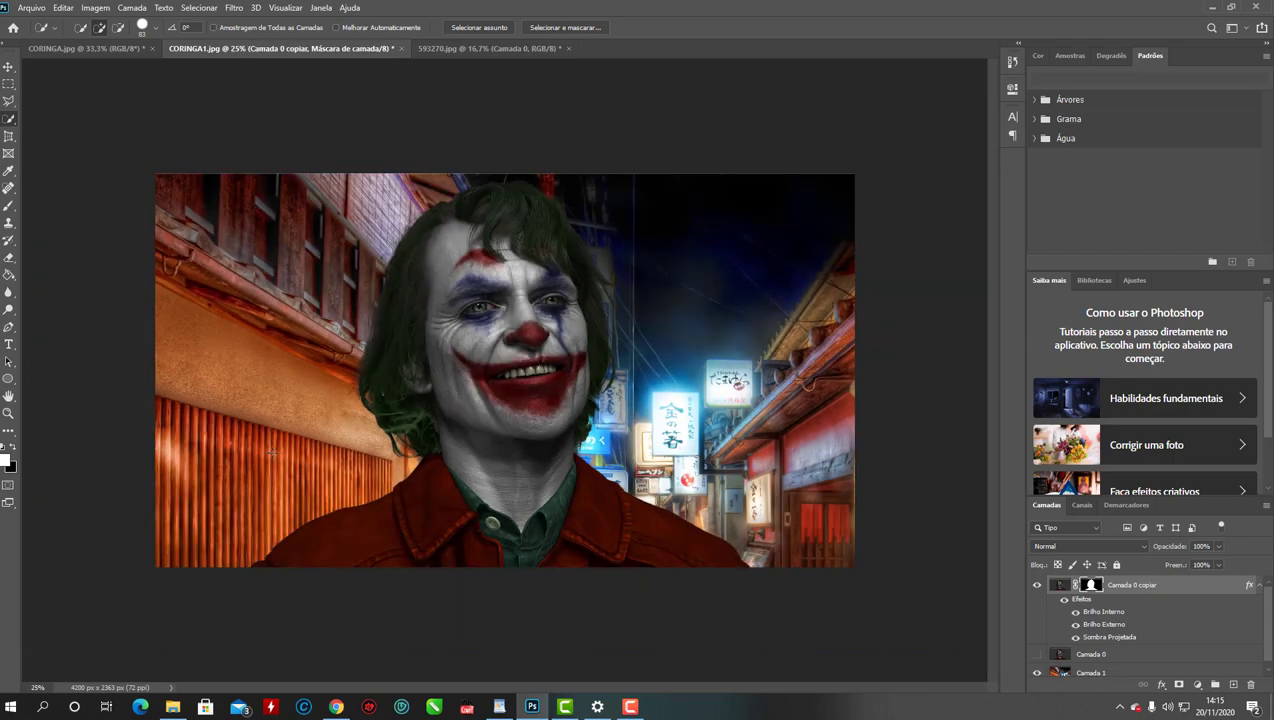
scroll(1268, 654, "down", 1)
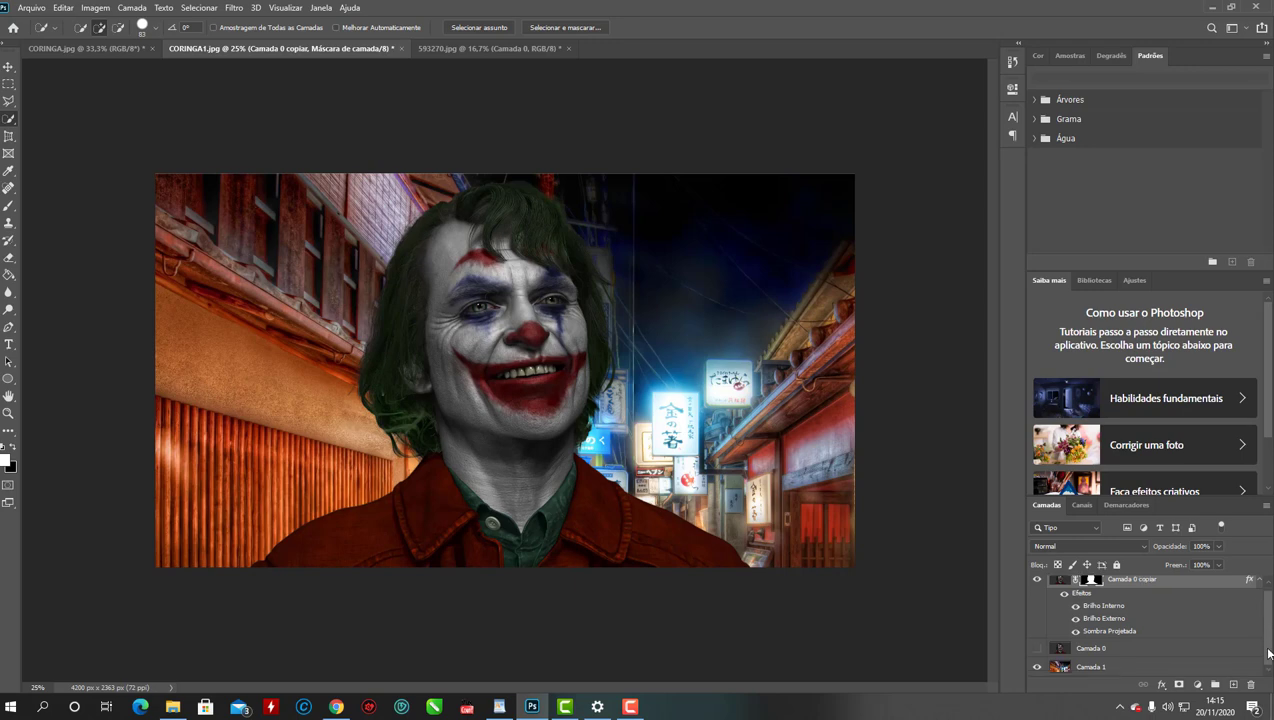
left_click(1061, 670)
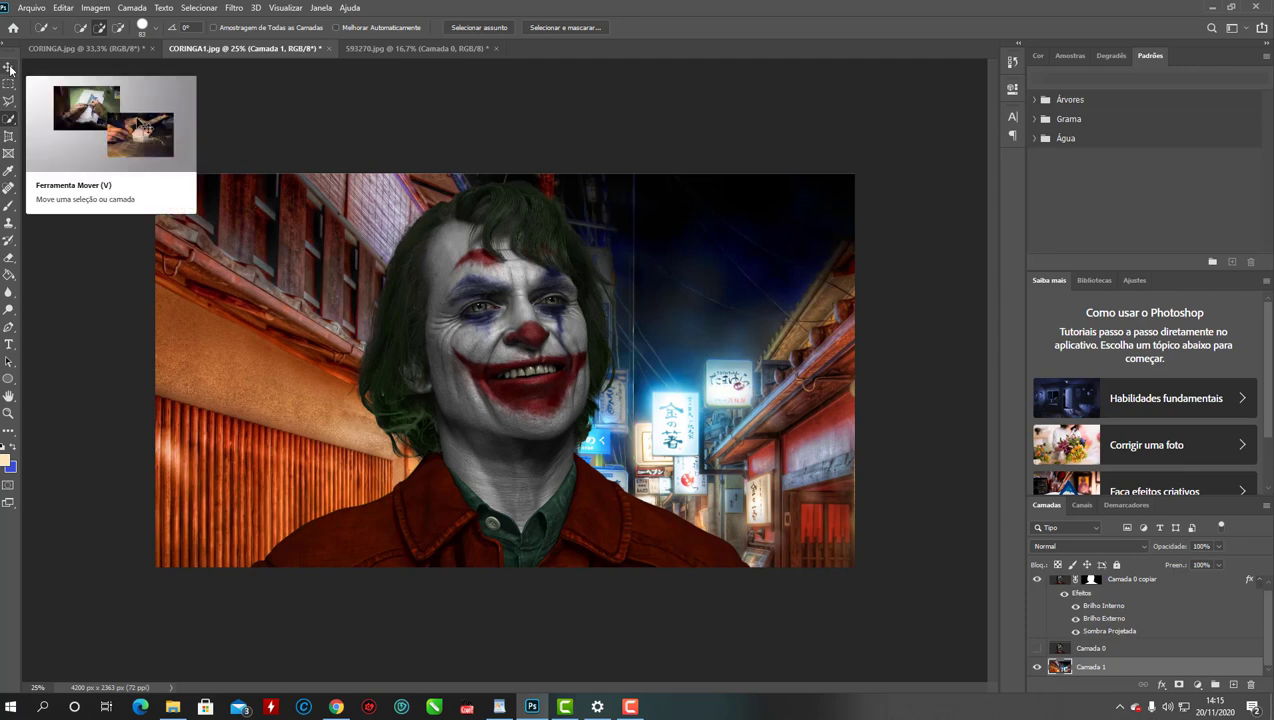
Transform Camada 1 to 70.59% width and 58.68% height so the alley fills the canvas
left_click(9, 69)
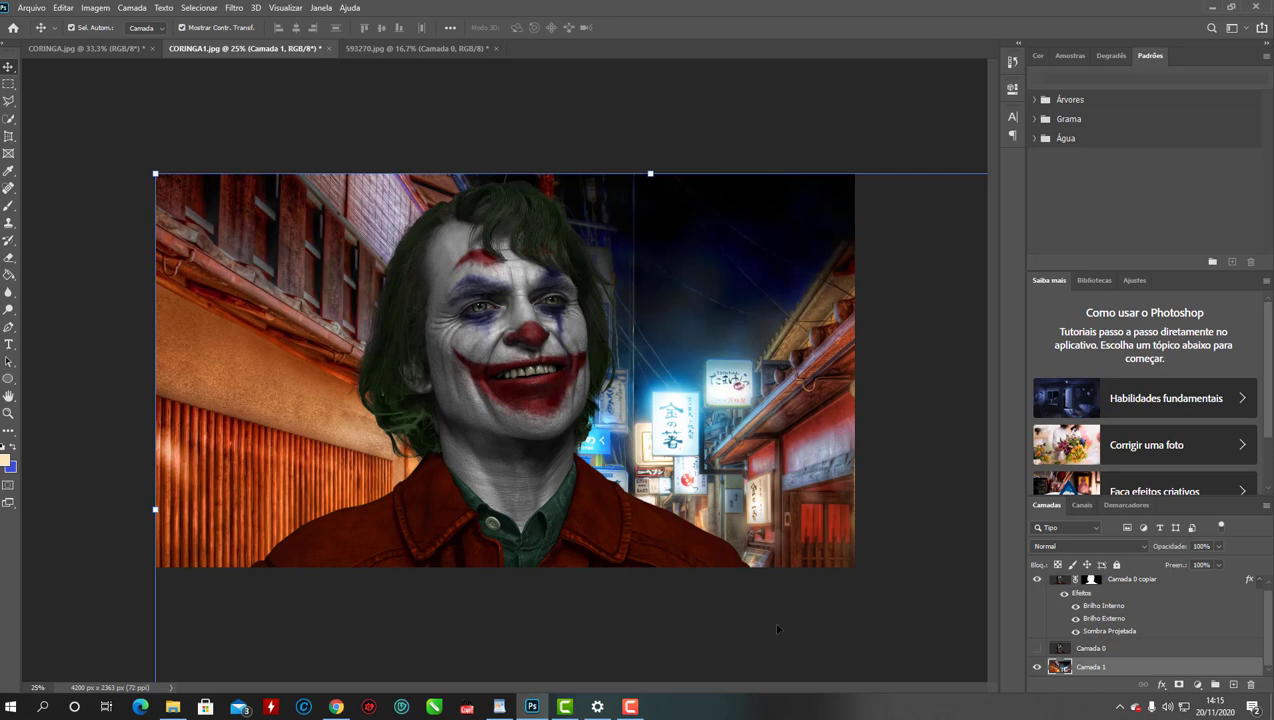
mouse_move(155, 173)
left_mouse_down()
mouse_move(527, 427)
mouse_move(403, 243)
mouse_move(316, 216)
left_mouse_up()
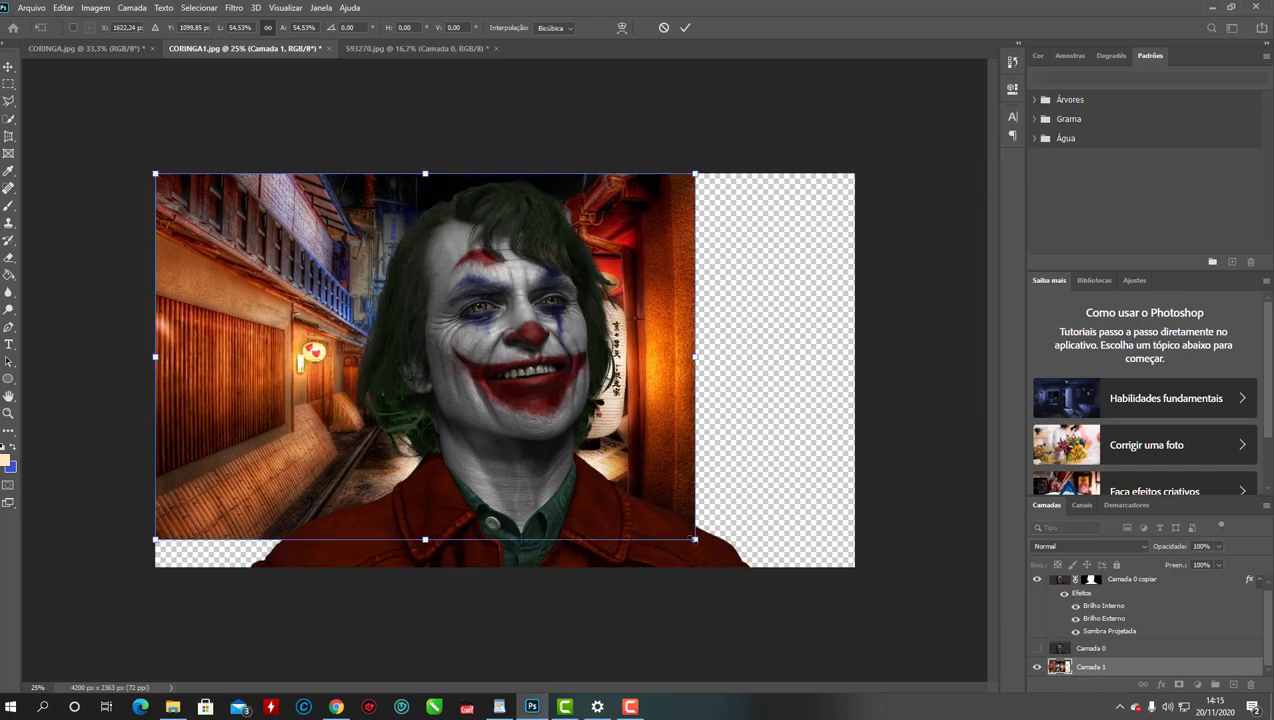
left_click_drag(695, 539, 733, 568)
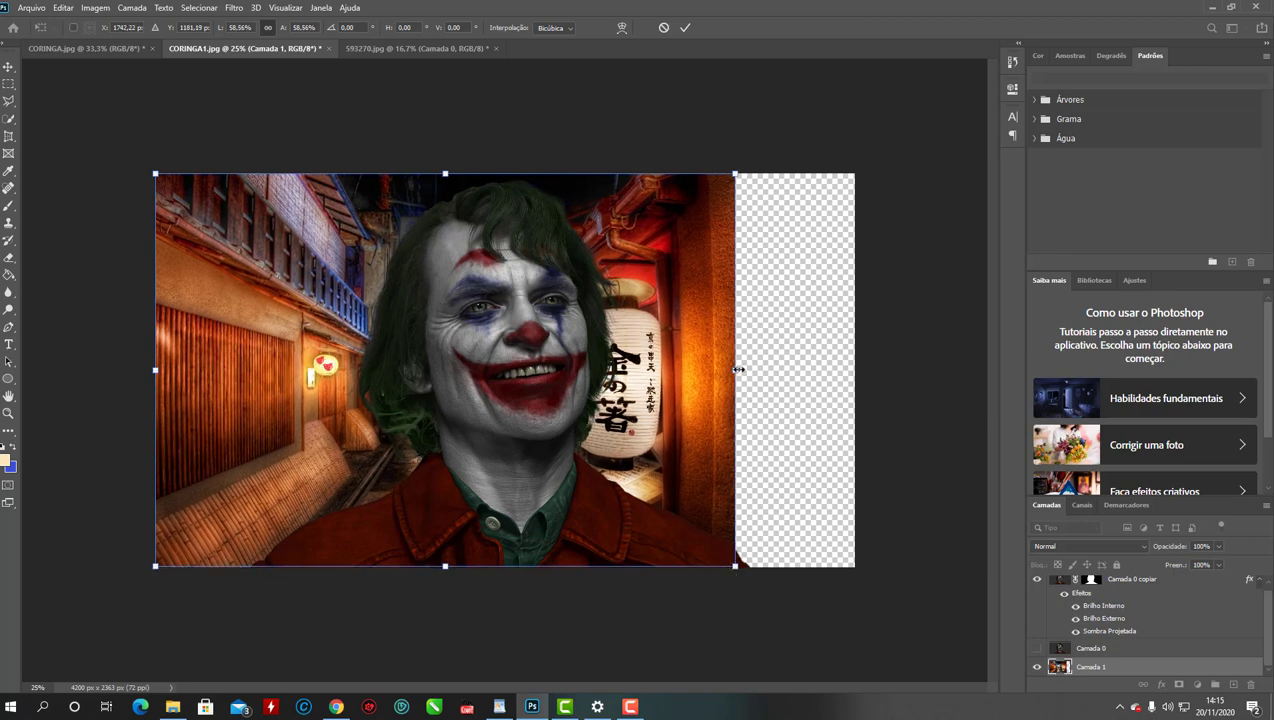
left_click_drag(736, 368, 745, 369)
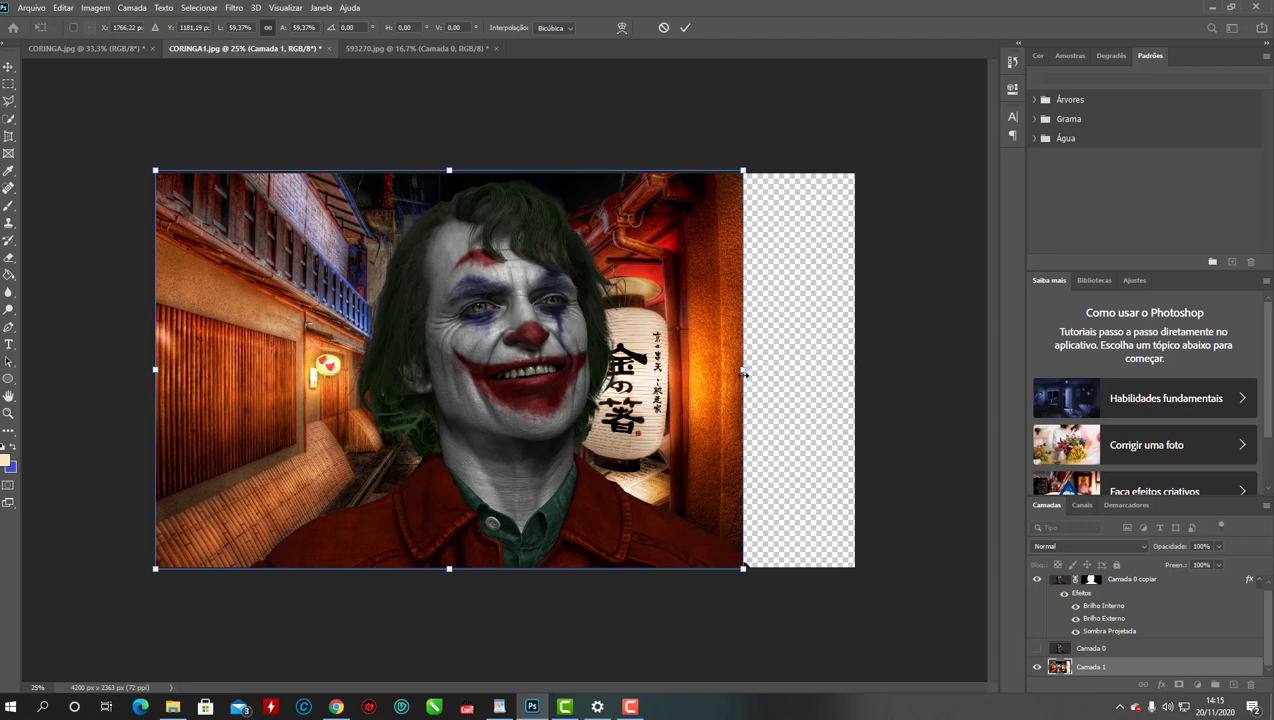
left_click_drag(743, 373, 852, 374)
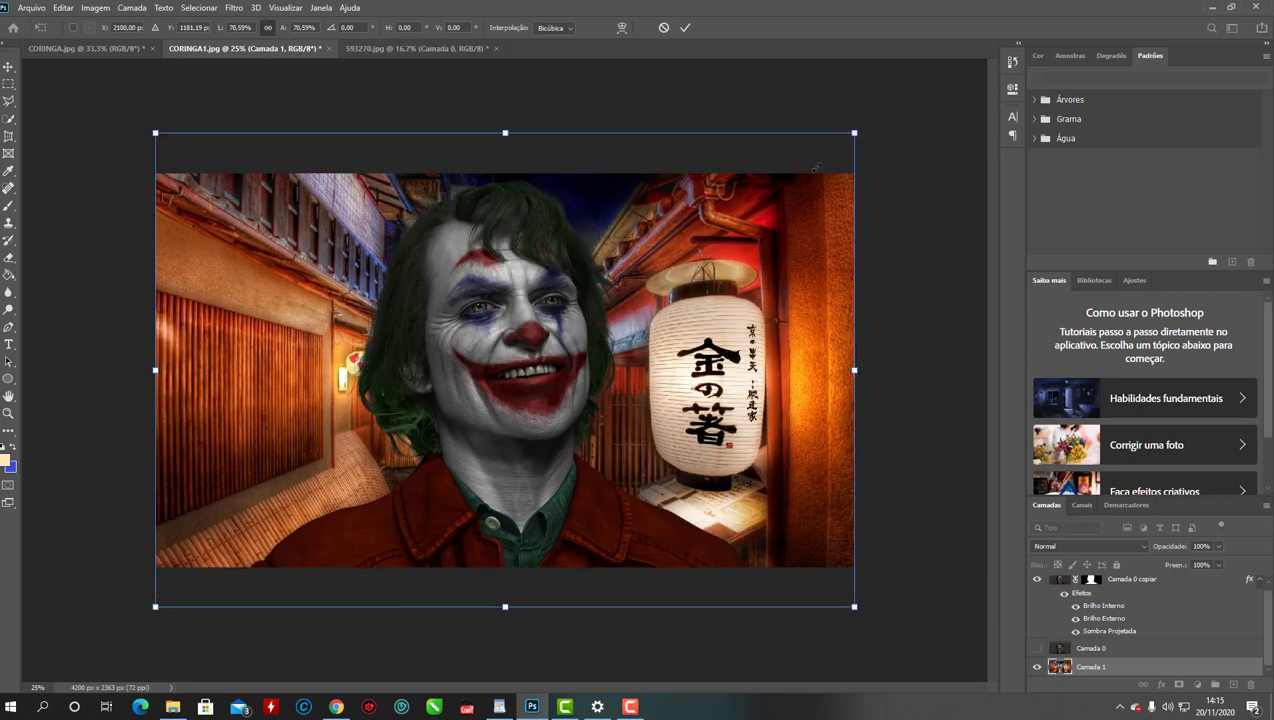
left_click_drag(855, 131, 735, 224)
mouse_move(706, 376)
left_mouse_down()
mouse_move(708, 336)
mouse_move(770, 376)
mouse_move(926, 396)
mouse_move(926, 374)
mouse_move(720, 370)
mouse_move(854, 371)
left_mouse_up()
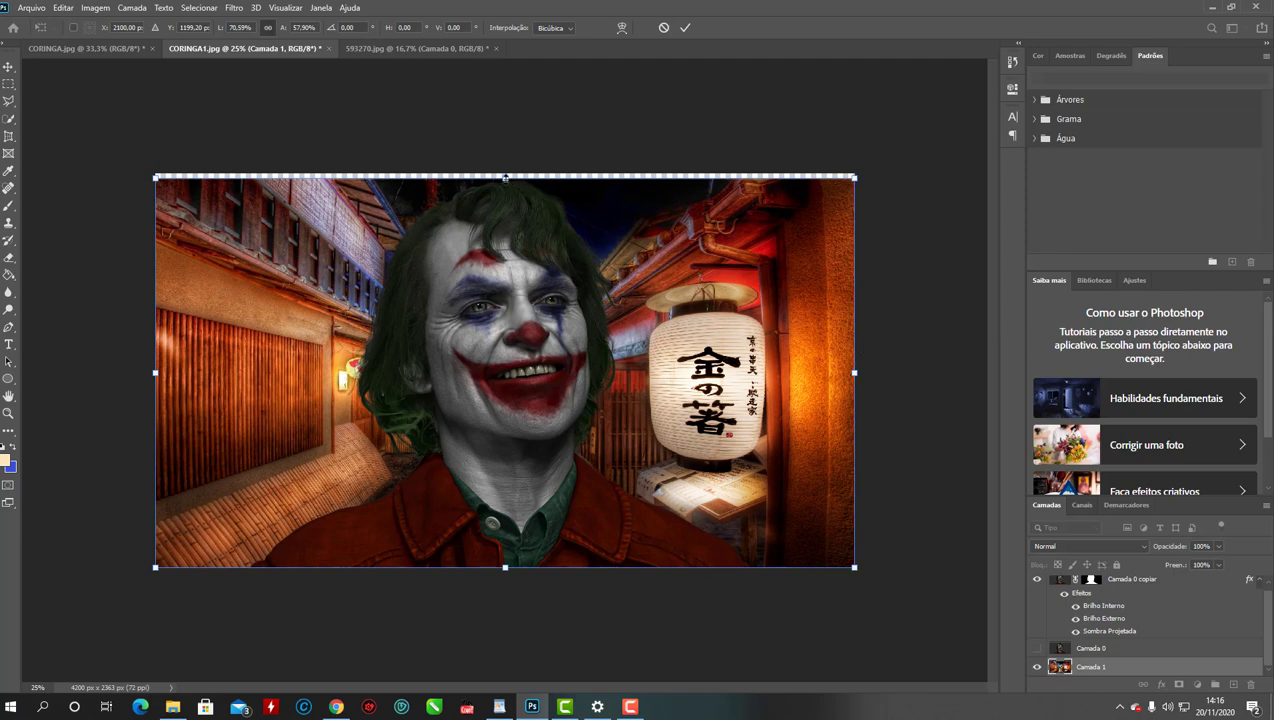
left_click_drag(505, 177, 505, 173)
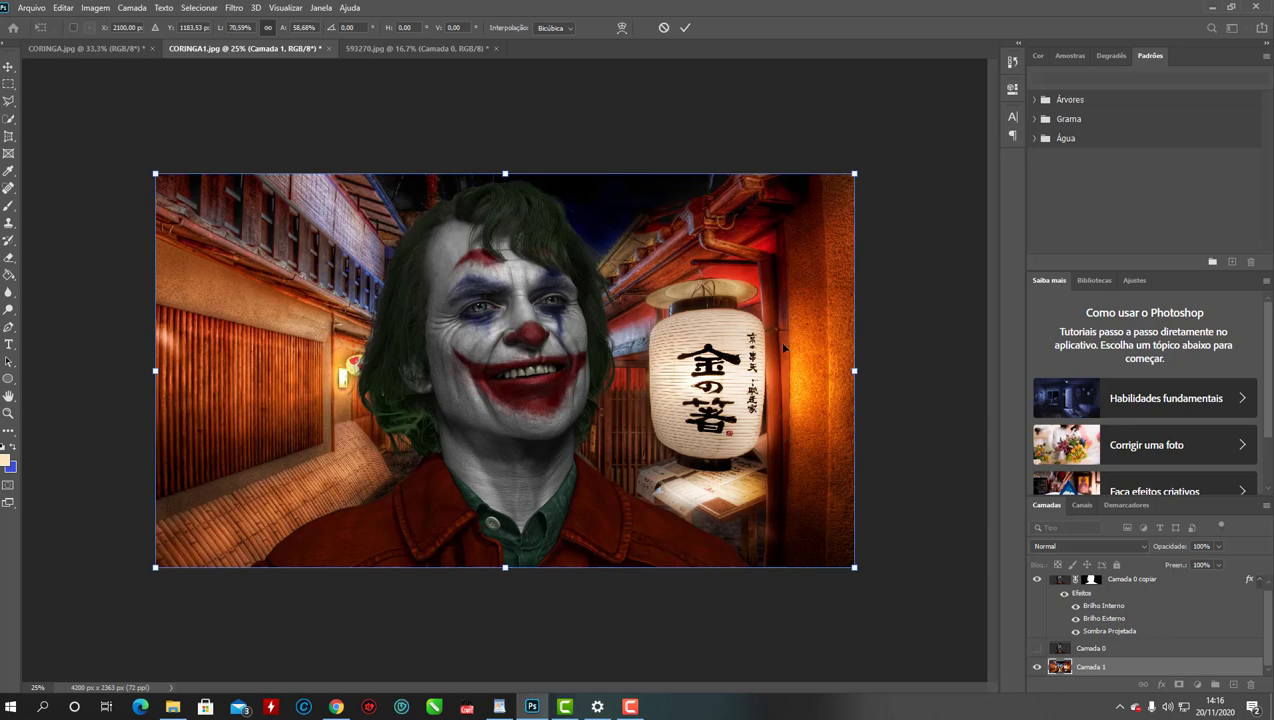
left_click(686, 29)
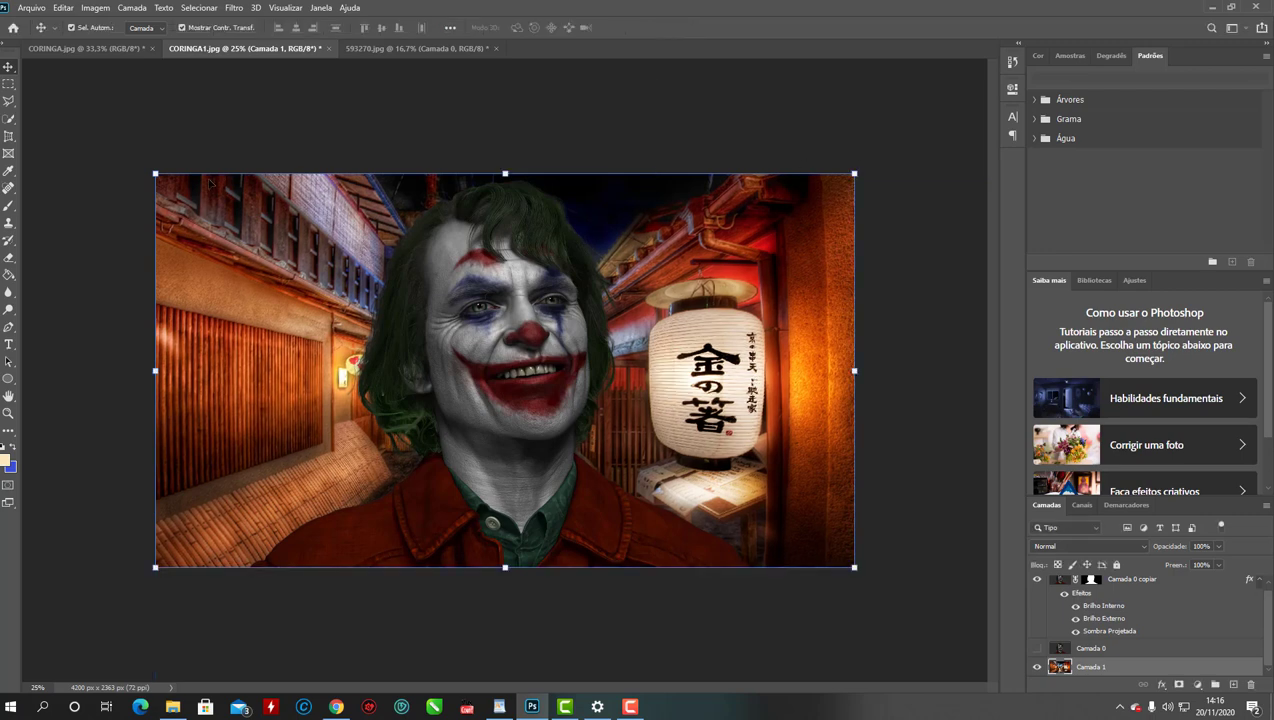
Scale Camada 0 copiar to about 58% at bottom centre, then turn off Auto-Select
left_click(1057, 582)
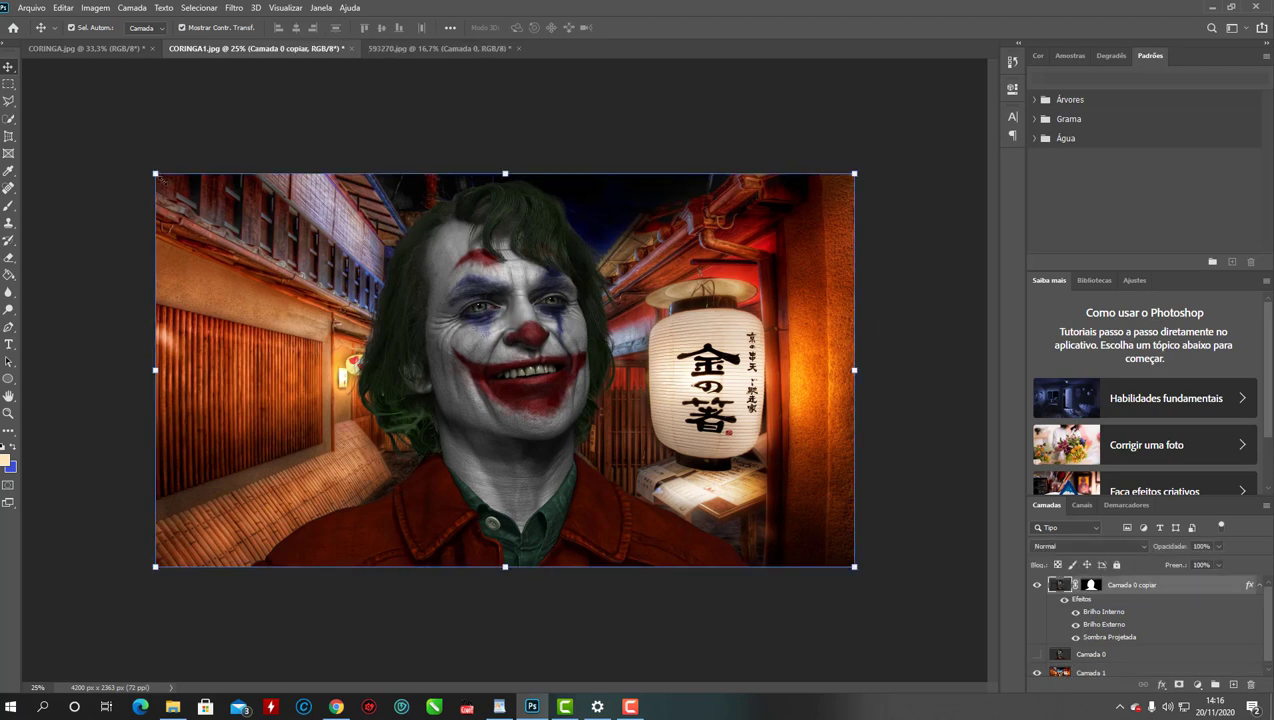
left_click_drag(156, 174, 387, 303)
left_click_drag(620, 420, 495, 420)
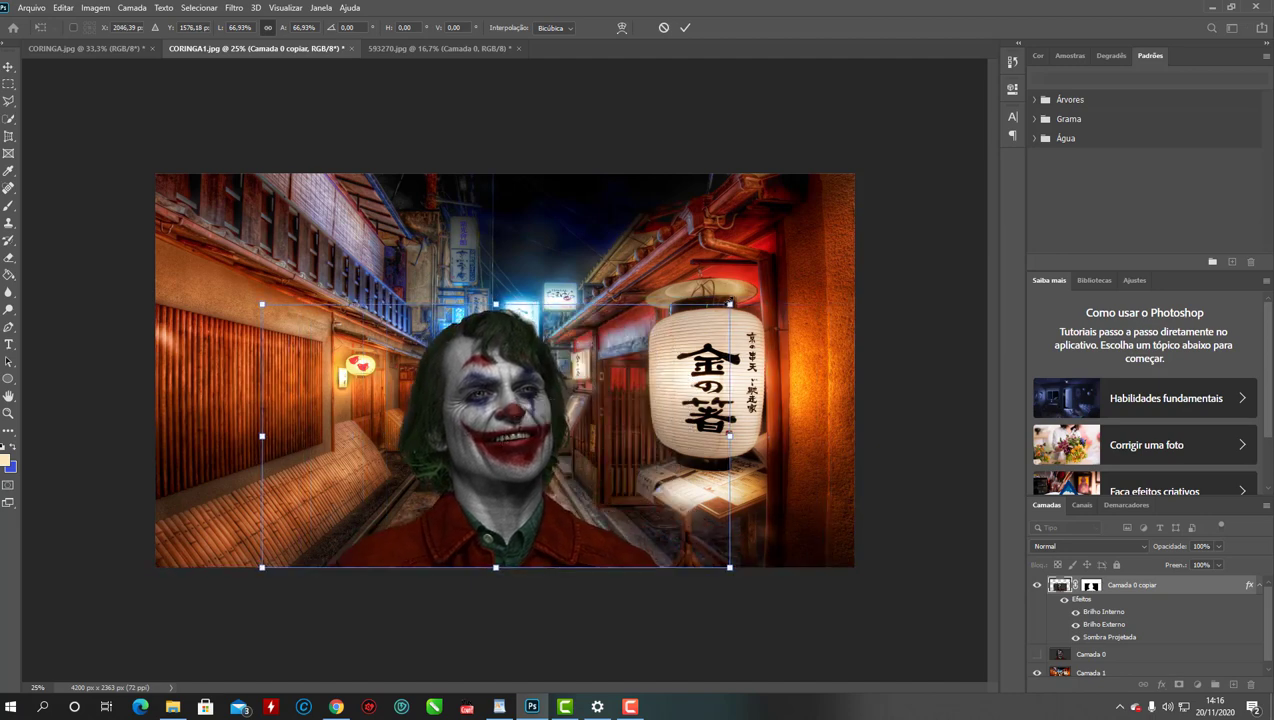
left_click_drag(730, 304, 670, 339)
left_click_drag(482, 437, 499, 437)
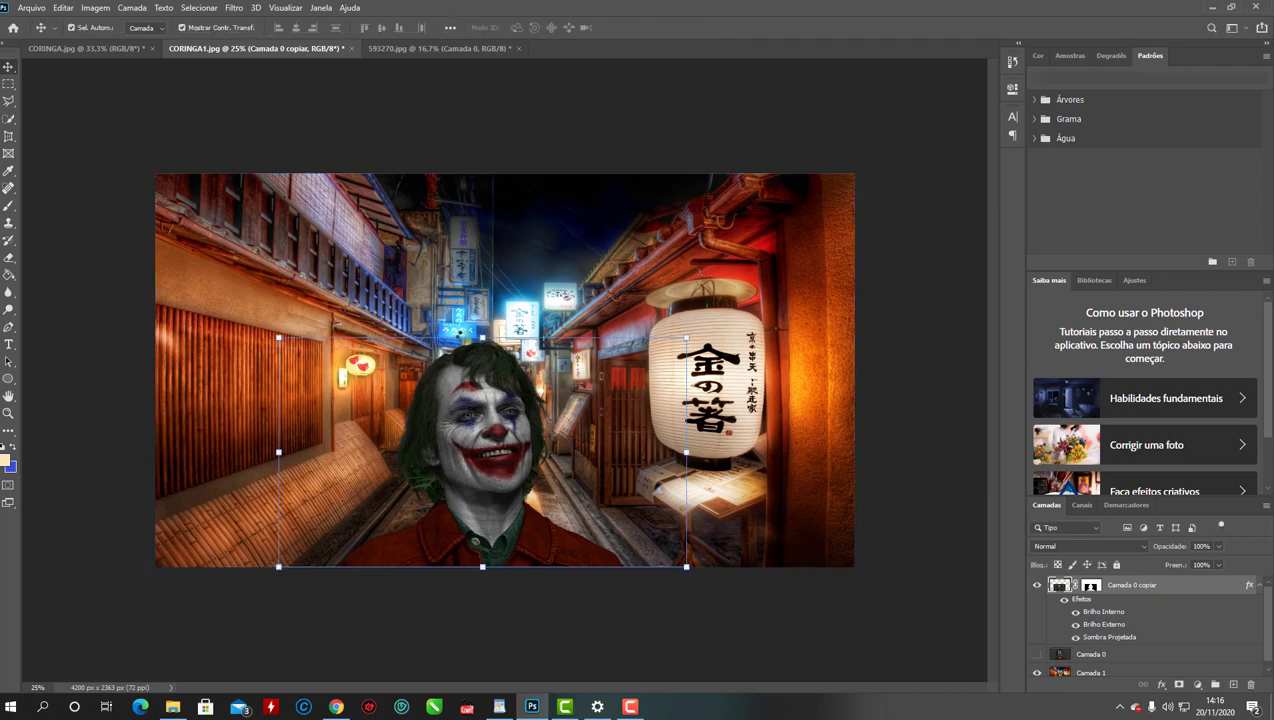
key("Return")
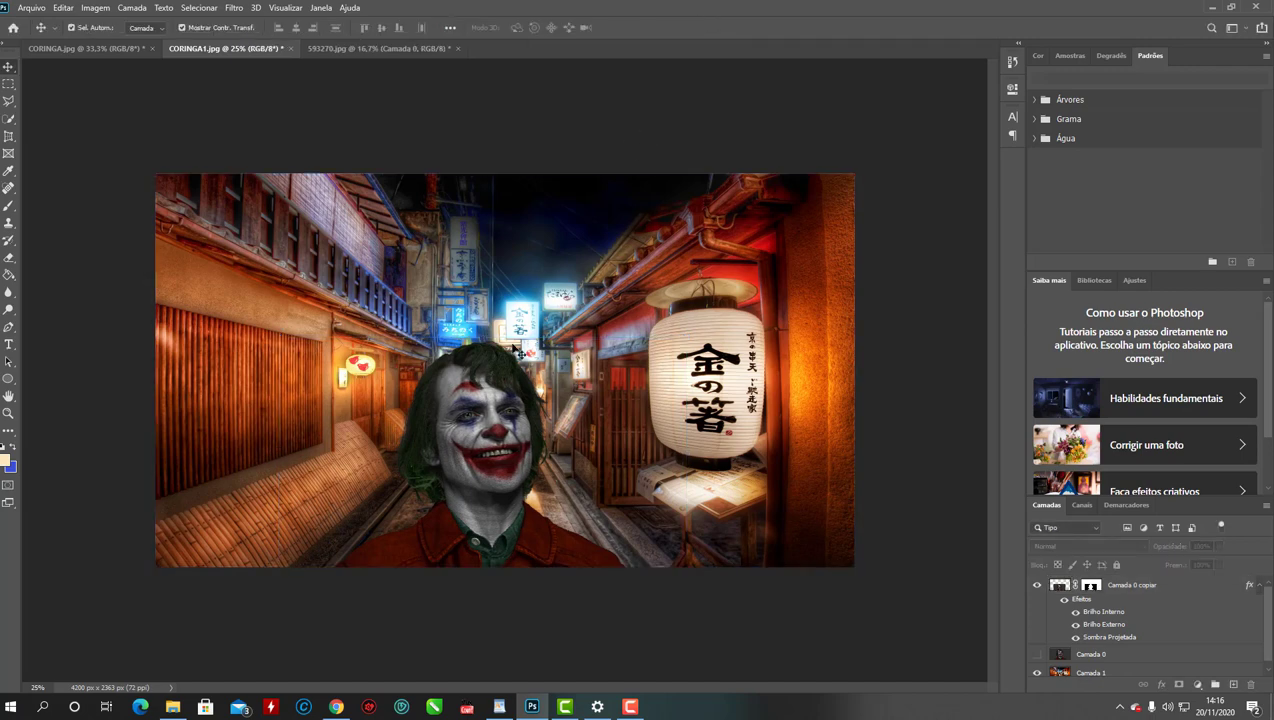
left_click(70, 27)
key("ctrl+plus")
key("ctrl+plus")
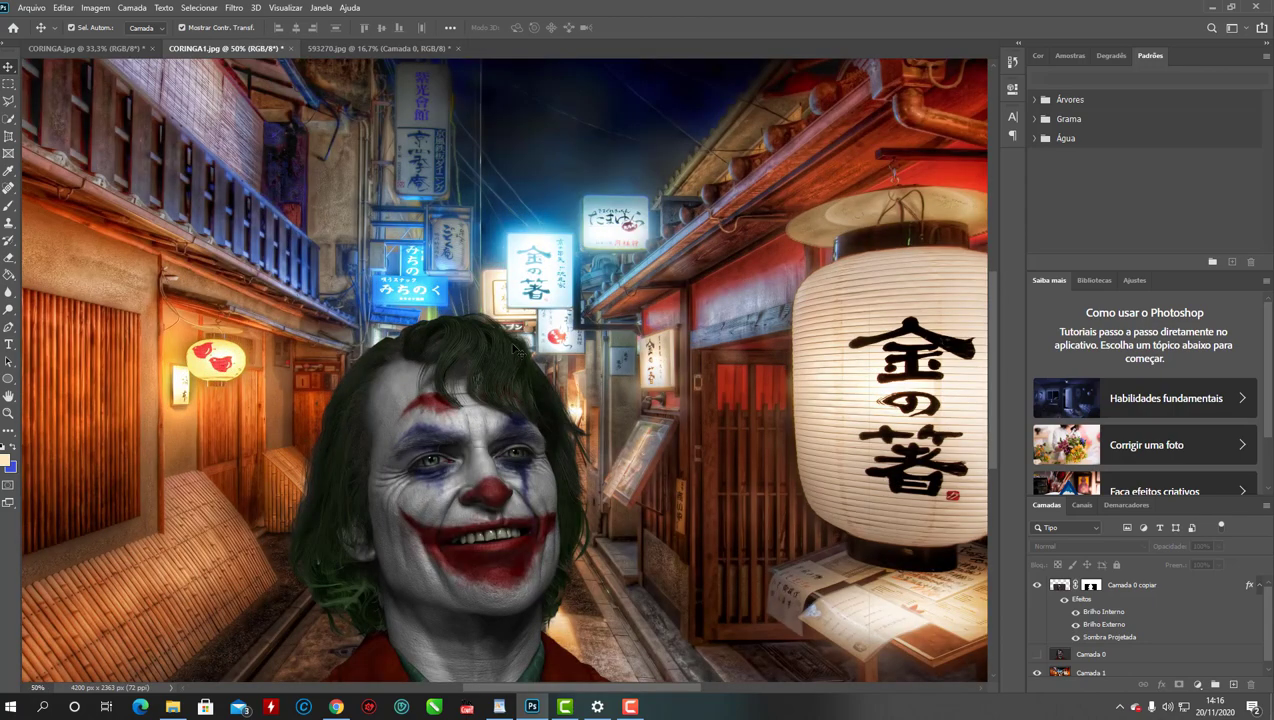
scroll(525, 380, "down", 2)
scroll(535, 410, "down", 2)
scroll(548, 446, "down", 1)
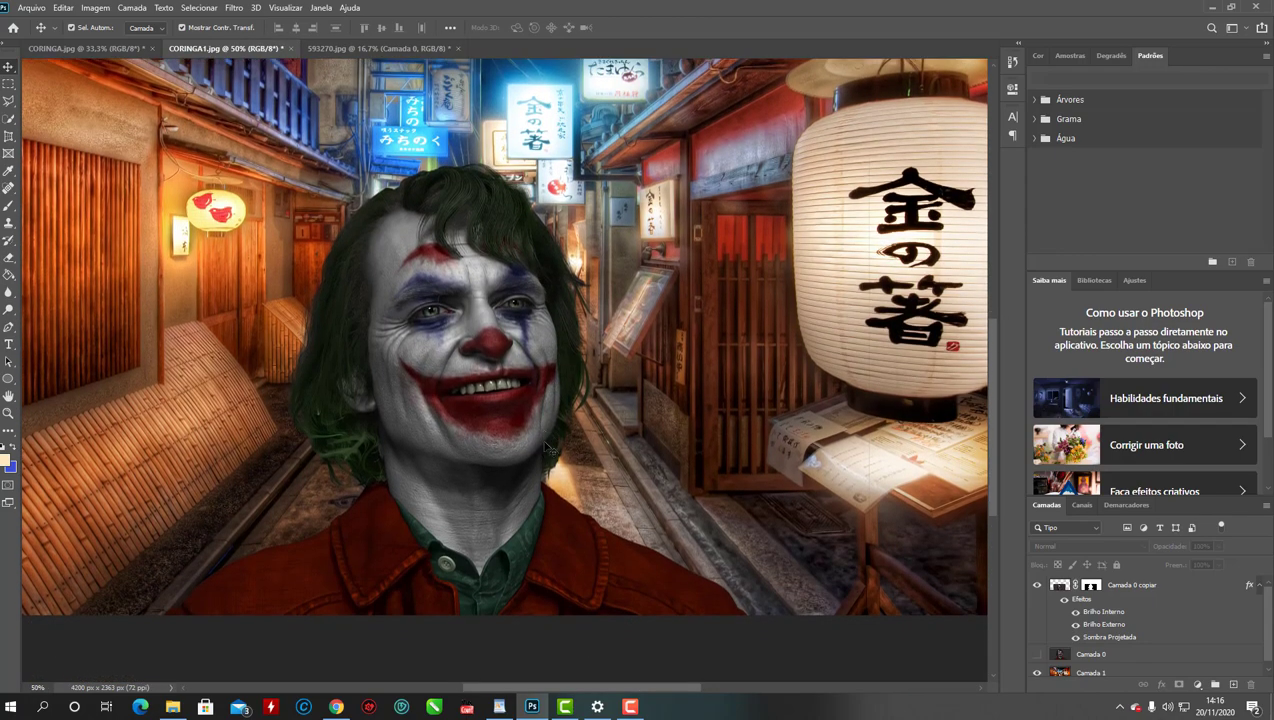
scroll(541, 447, "up", 1)
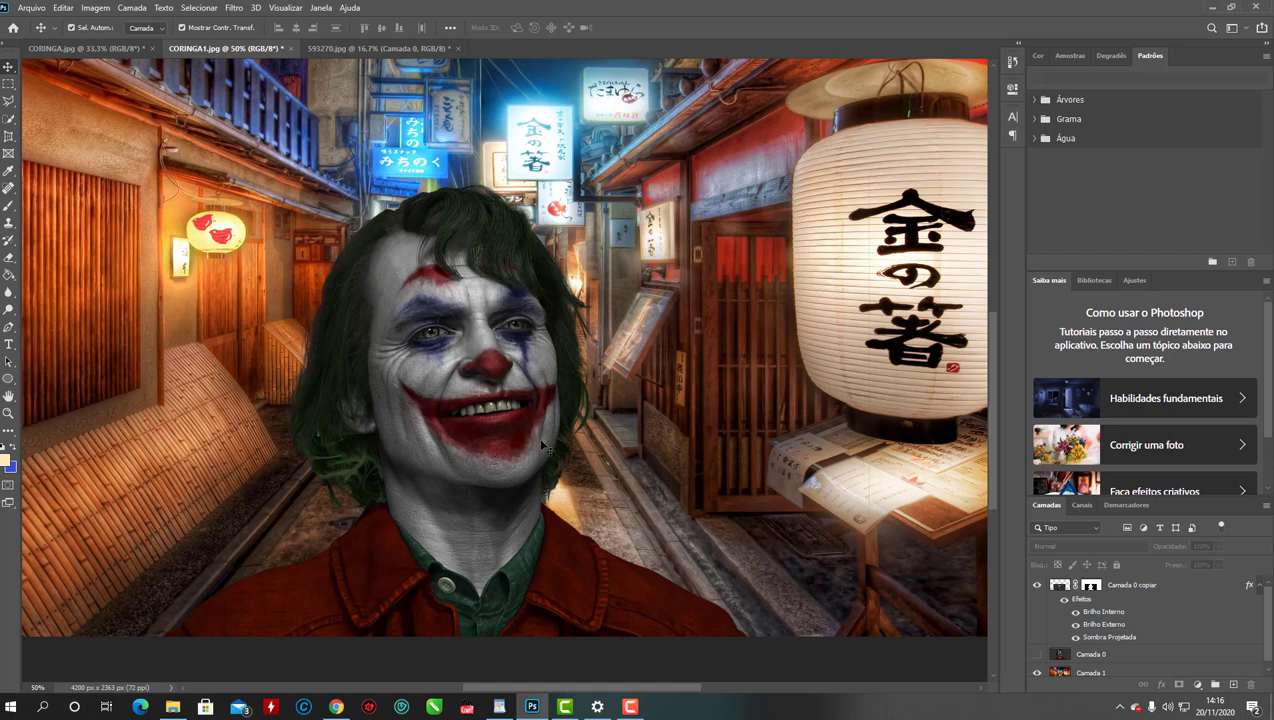
scroll(420, 430, "up", 1)
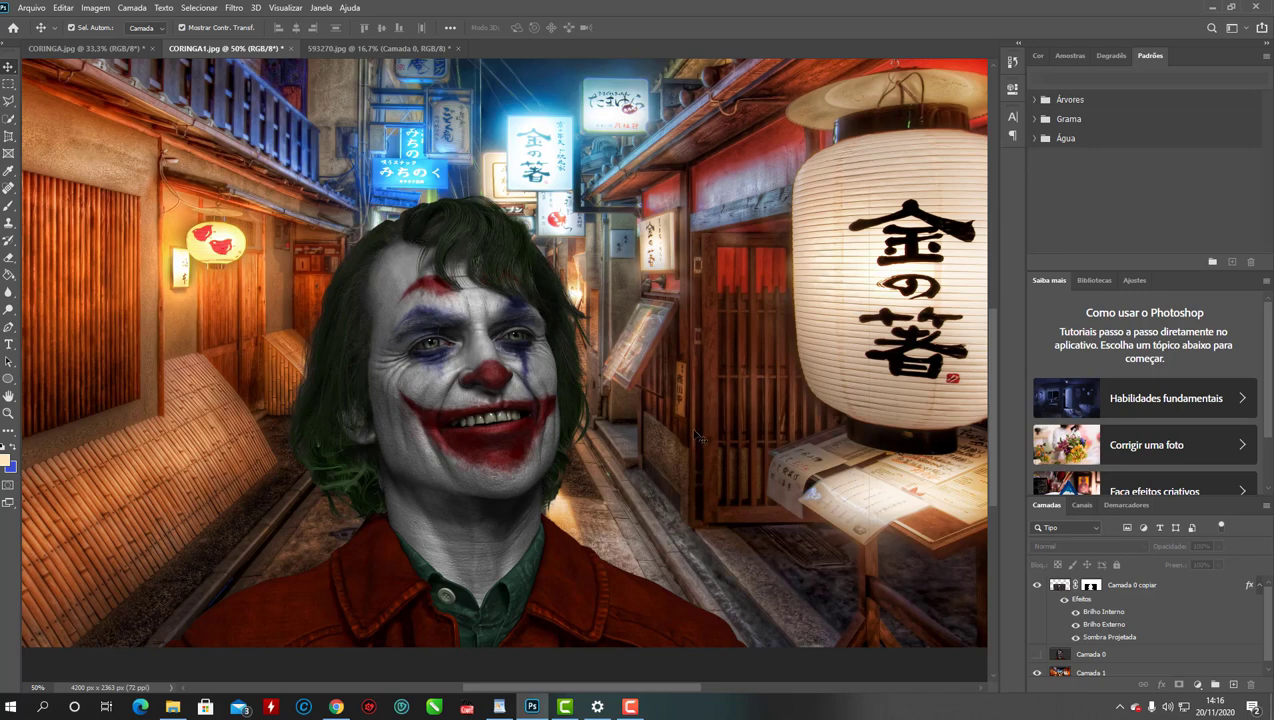
key("ctrl+minus")
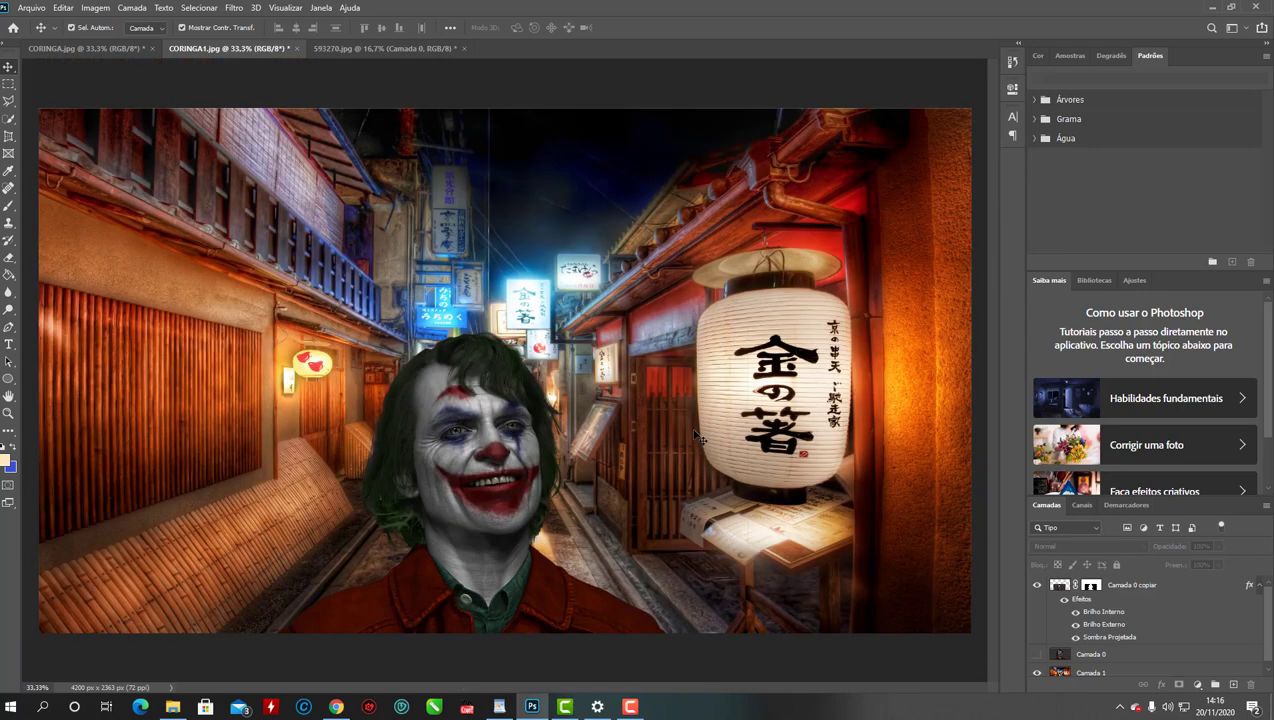